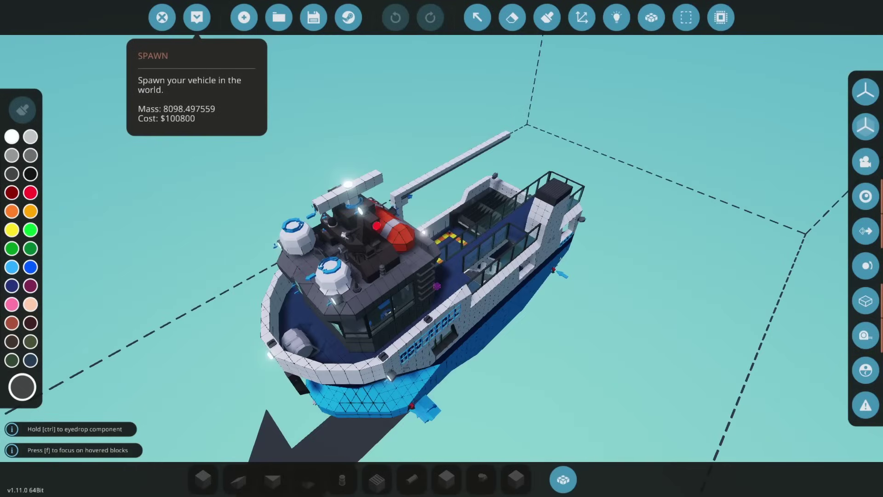
Step: Examine the logic node connections throughout the ship
{"action": "right_click_drag", "start_coordinate": [661, 379], "coordinate": [442, 380]}
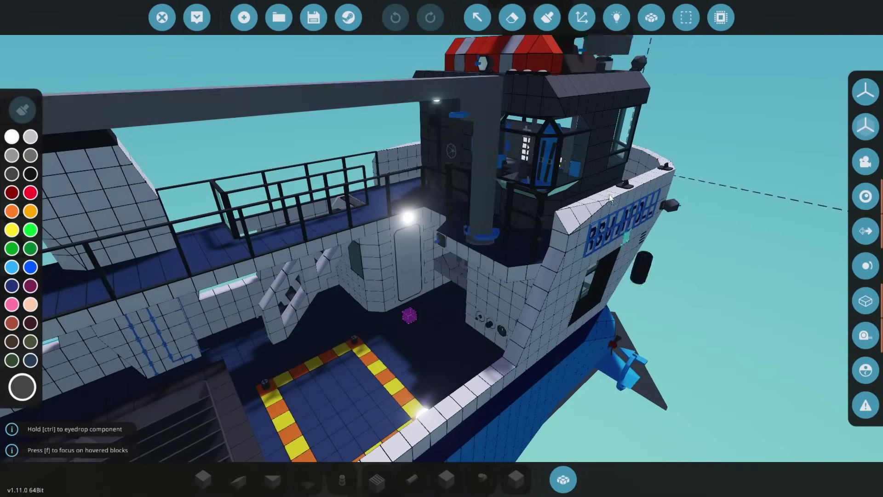
{"action": "left_click", "coordinate": [616, 18]}
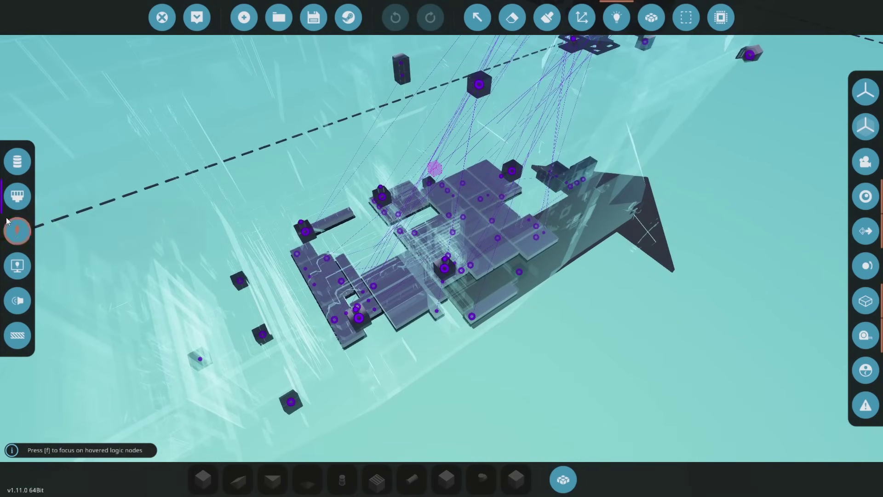
{"action": "left_click", "coordinate": [18, 161]}
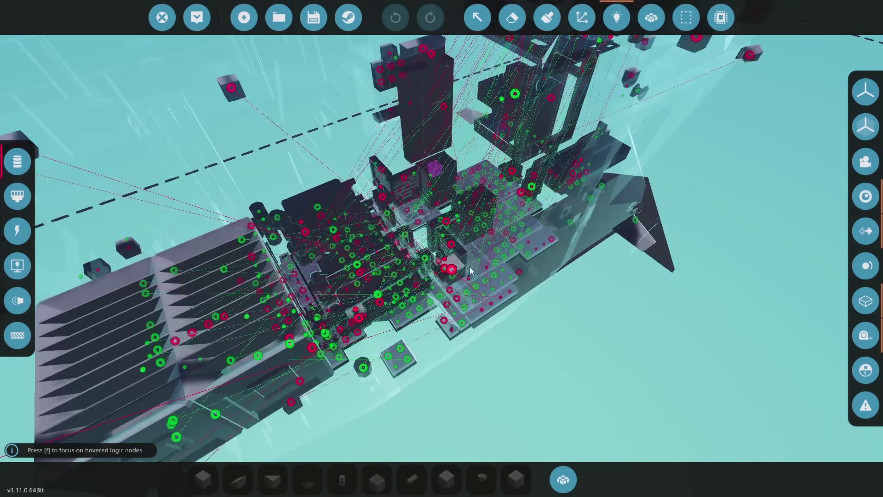
{"action": "right_click_drag", "start_coordinate": [508, 317], "coordinate": [508, 318]}
{"action": "key", "text": "space"}
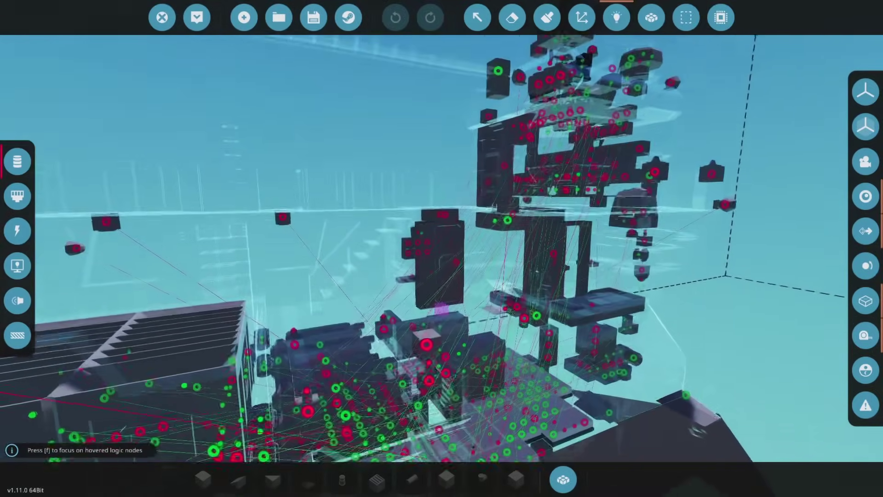
{"action": "right_click_drag", "start_coordinate": [755, 262], "coordinate": [755, 262]}
{"action": "key", "text": "2"}
{"action": "key", "text": "a"}
{"action": "key", "text": "space"}
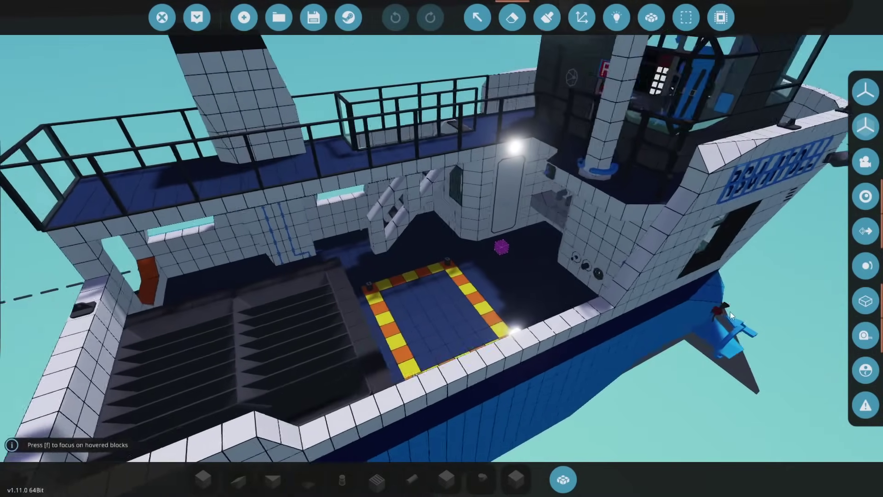
Step: Place four Net Anchors near the corners of the striped square on the ship's working deck
{"action": "key", "text": "a"}
{"action": "key", "text": "ctrl"}
{"action": "key", "text": "w"}
{"action": "right_click_drag", "start_coordinate": [730, 312], "coordinate": [730, 312]}
{"action": "key", "text": "a"}
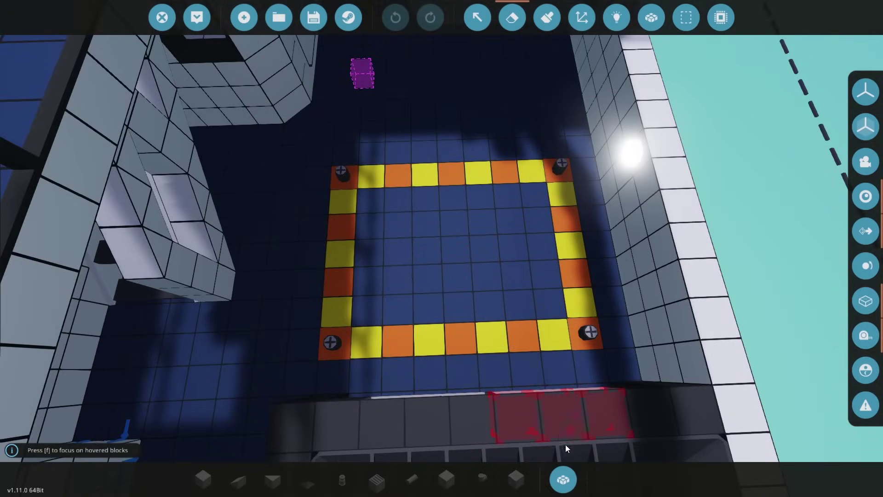
{"action": "left_click", "coordinate": [563, 480]}
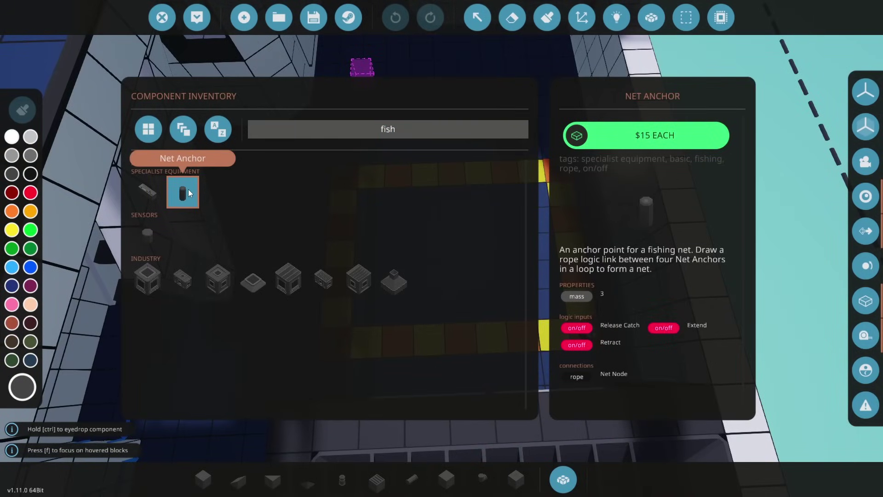
{"action": "left_click", "coordinate": [562, 477]}
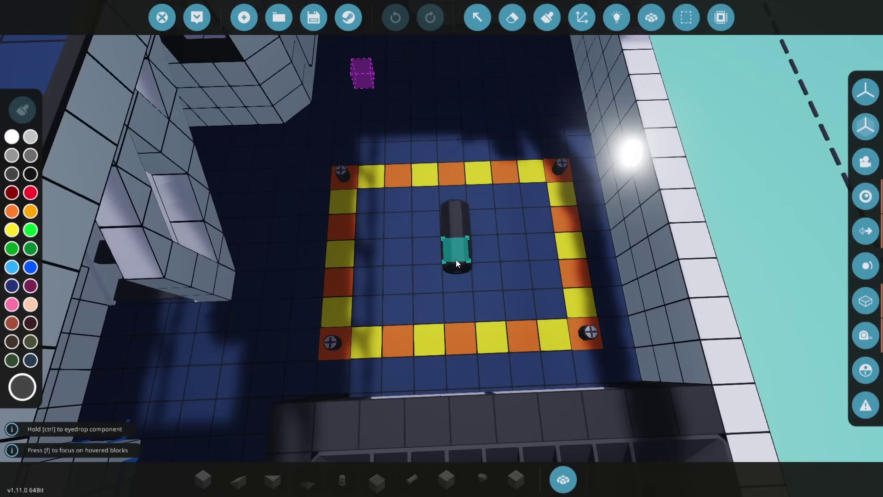
{"action": "left_click", "coordinate": [563, 479]}
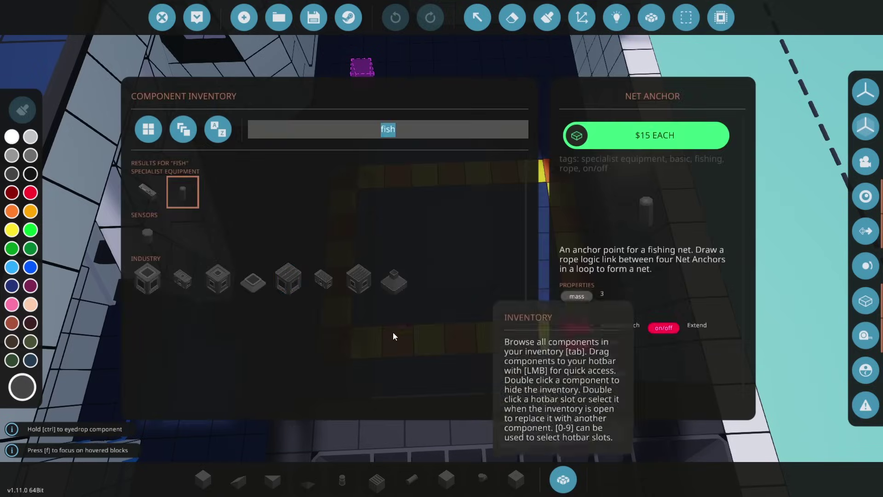
{"action": "left_click", "coordinate": [563, 479]}
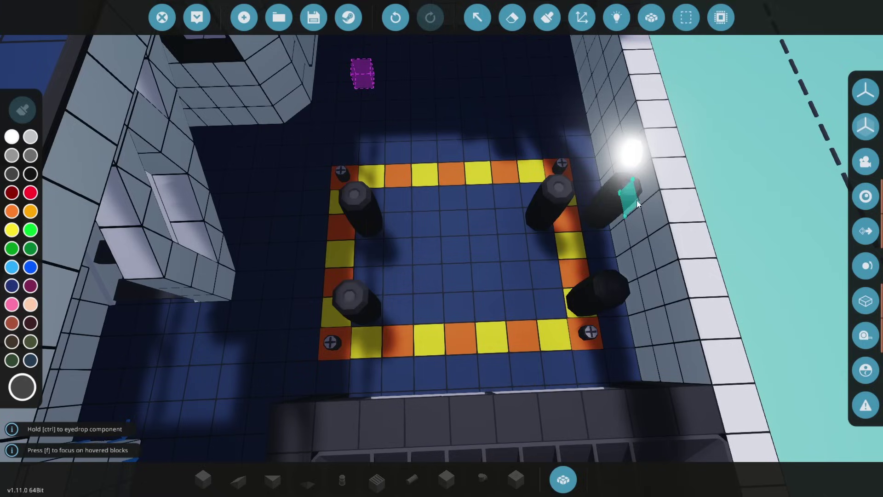
Step: Show the rope transfer nodes of the four net anchors on the deck
{"action": "right_click_drag", "start_coordinate": [637, 200], "coordinate": [636, 200]}
{"action": "key", "text": "w"}
{"action": "left_click", "coordinate": [619, 17]}
{"action": "left_click", "coordinate": [17, 335]}
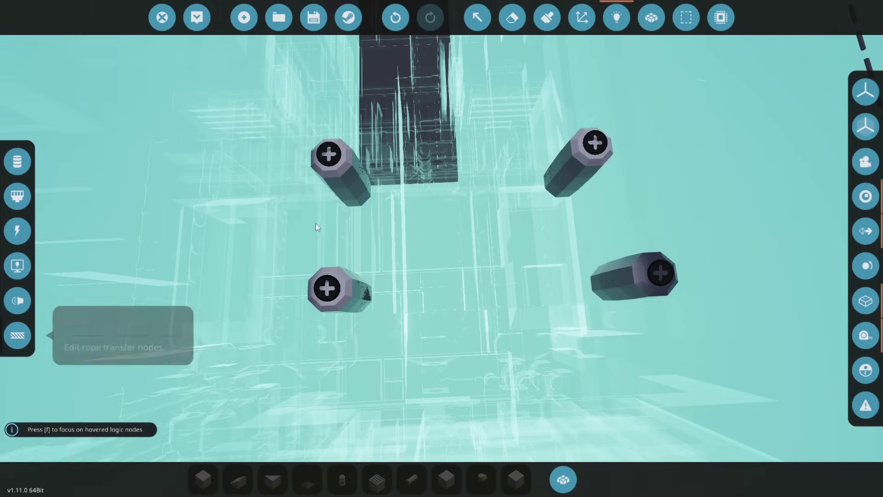
Step: Delete three of the four net anchors from the striped deck square, leaving a single corner anchor
{"action": "key", "text": "e"}
{"action": "left_click", "coordinate": [328, 162]}
{"action": "left_click", "coordinate": [570, 167]}
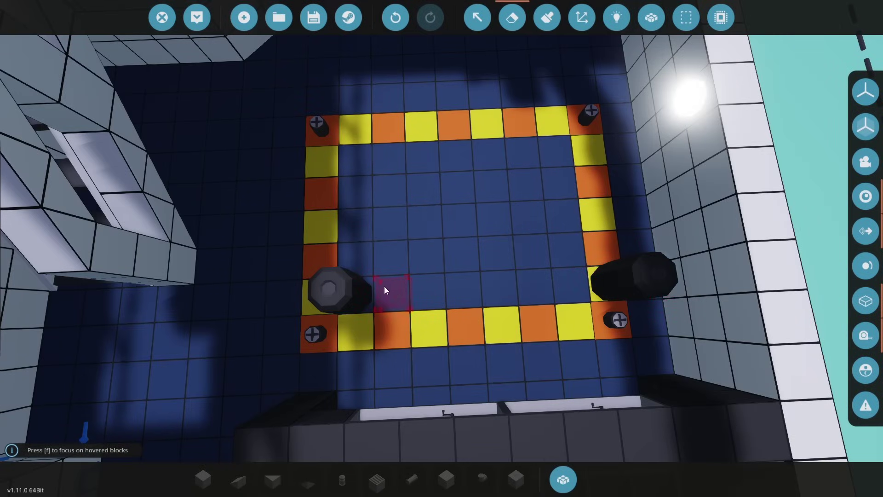
{"action": "left_click", "coordinate": [632, 276]}
Step: Place a net anchor at the centre of the striped deck square and delete the last corner anchor
{"action": "left_click", "coordinate": [338, 297], "text": "ctrl"}
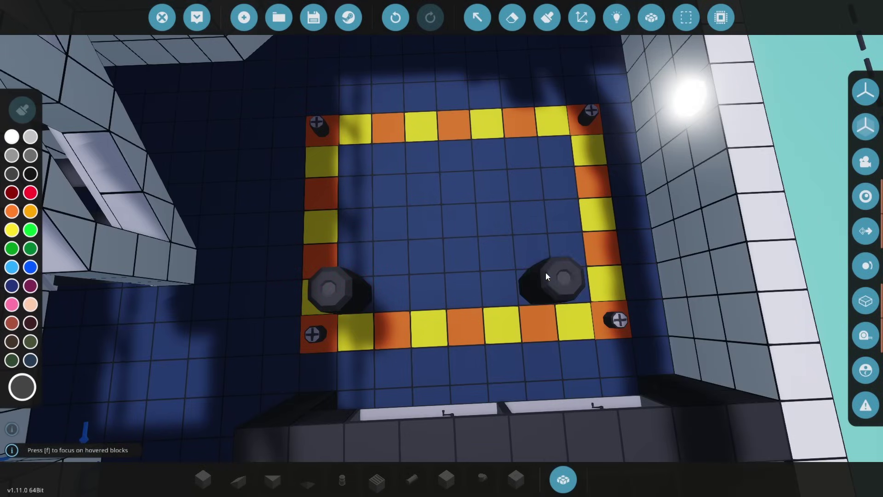
{"action": "scroll", "coordinate": [489, 253], "scroll_direction": "down", "scroll_amount": 1}
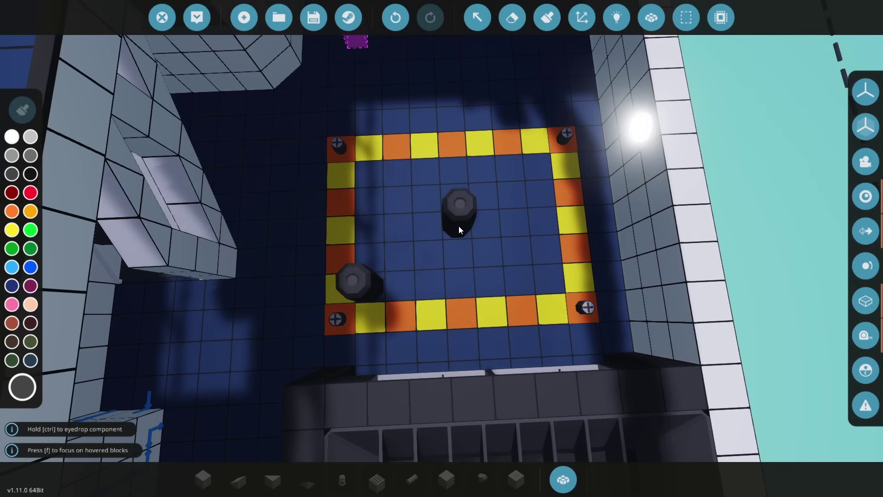
{"action": "mouse_move", "coordinate": [450, 228]}
{"action": "right_mouse_down"}
{"action": "mouse_move", "coordinate": [474, 194]}
{"action": "mouse_move", "coordinate": [488, 198]}
{"action": "mouse_move", "coordinate": [460, 230]}
{"action": "right_mouse_up"}
{"action": "scroll", "coordinate": [460, 230], "scroll_direction": "up", "scroll_amount": 1}
{"action": "key", "text": "a"}
{"action": "left_click", "coordinate": [467, 228]}
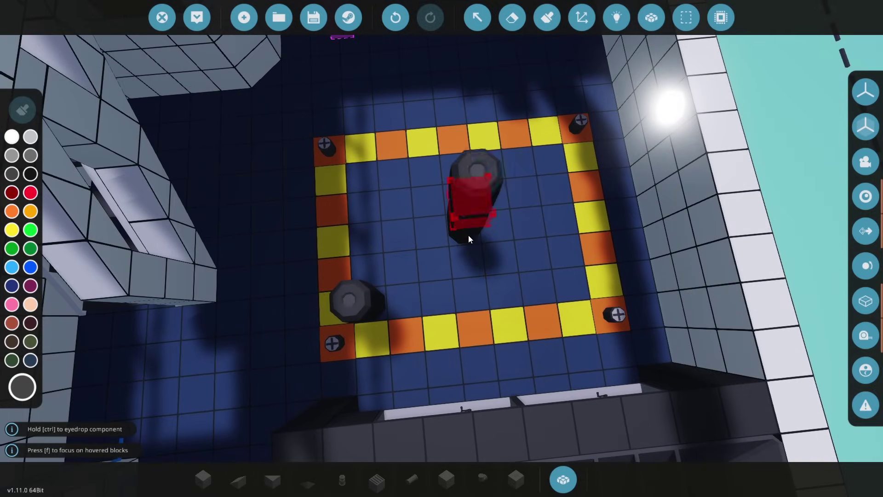
{"action": "key", "text": "x"}
{"action": "left_click", "coordinate": [351, 305]}
Step: Find the Rope Anchor component and place one at each inner corner of the striped square
{"action": "left_click", "coordinate": [564, 480]}
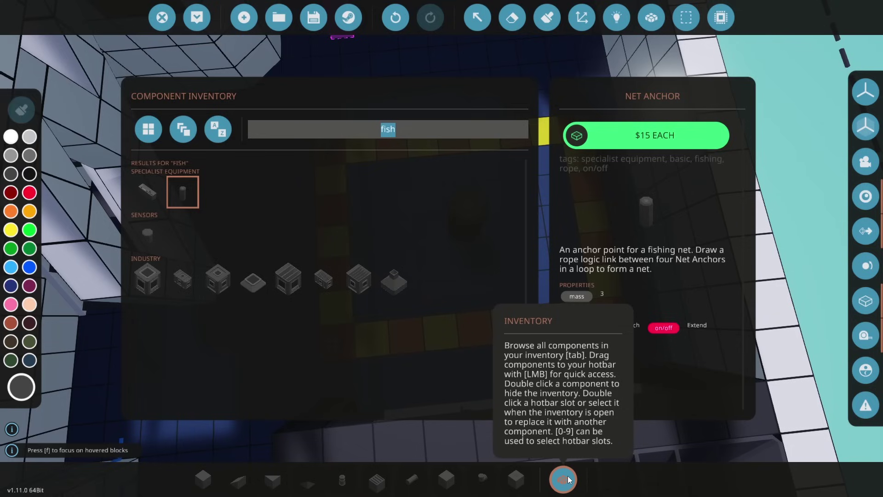
{"action": "type", "text": "rope"}
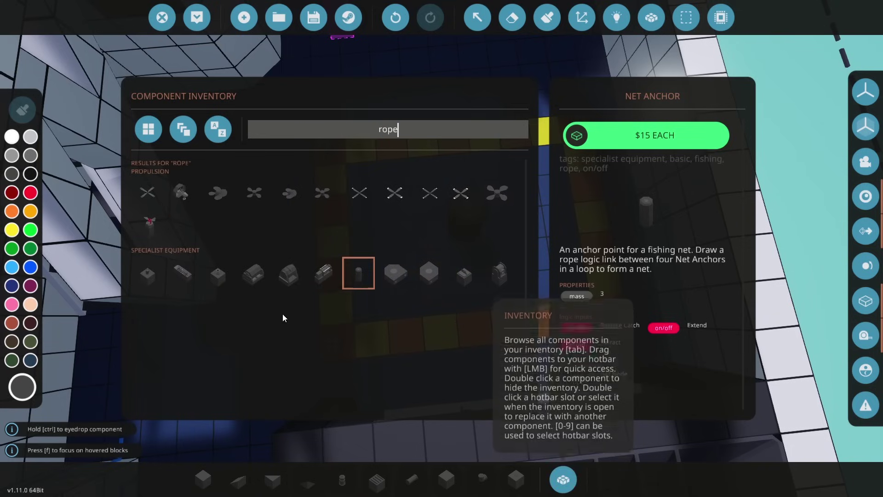
{"action": "left_click", "coordinate": [463, 272]}
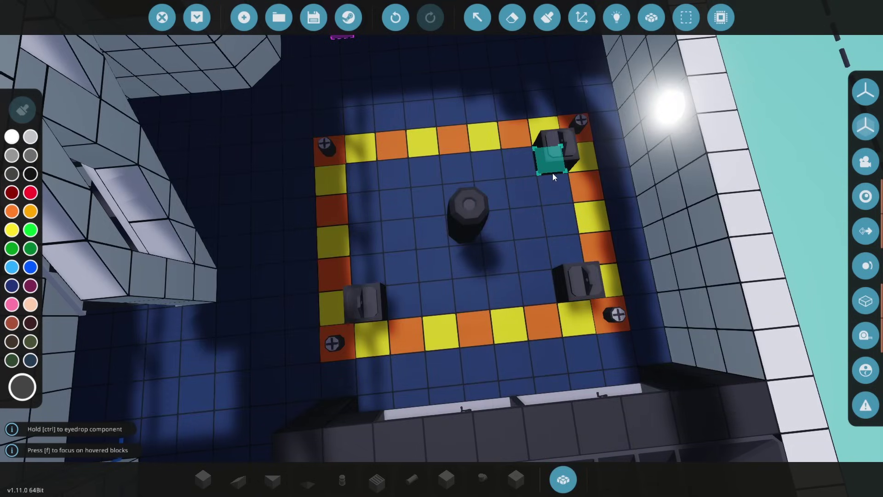
{"action": "left_click", "coordinate": [361, 172]}
Step: Examine the rope nodes on the central net anchor and the four surrounding rope anchors
{"action": "left_click", "coordinate": [617, 17]}
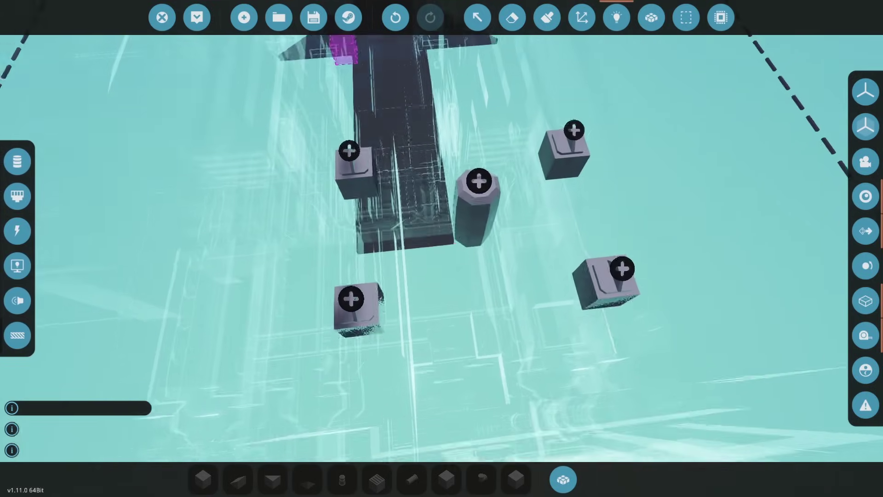
{"action": "right_click_drag", "start_coordinate": [412, 207], "coordinate": [411, 162]}
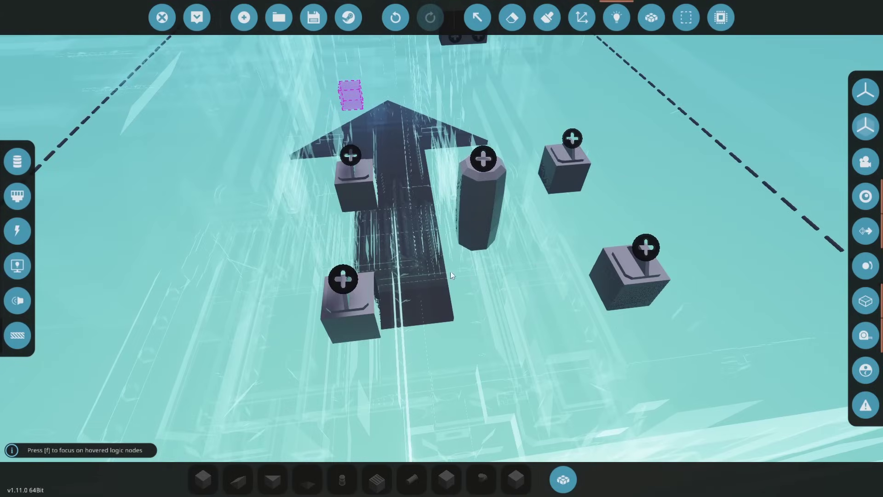
{"action": "left_click_drag", "start_coordinate": [520, 123], "coordinate": [503, 57]}
{"action": "right_click_drag", "start_coordinate": [520, 123], "coordinate": [503, 57]}
{"action": "left_click_drag", "start_coordinate": [503, 57], "coordinate": [509, 152]}
{"action": "right_click_drag", "start_coordinate": [503, 58], "coordinate": [503, 46]}
{"action": "left_click_drag", "start_coordinate": [509, 152], "coordinate": [482, 267]}
{"action": "right_click_drag", "start_coordinate": [508, 152], "coordinate": [481, 267]}
{"action": "left_click_drag", "start_coordinate": [481, 267], "coordinate": [424, 218]}
{"action": "right_click_drag", "start_coordinate": [481, 266], "coordinate": [469, 295]}
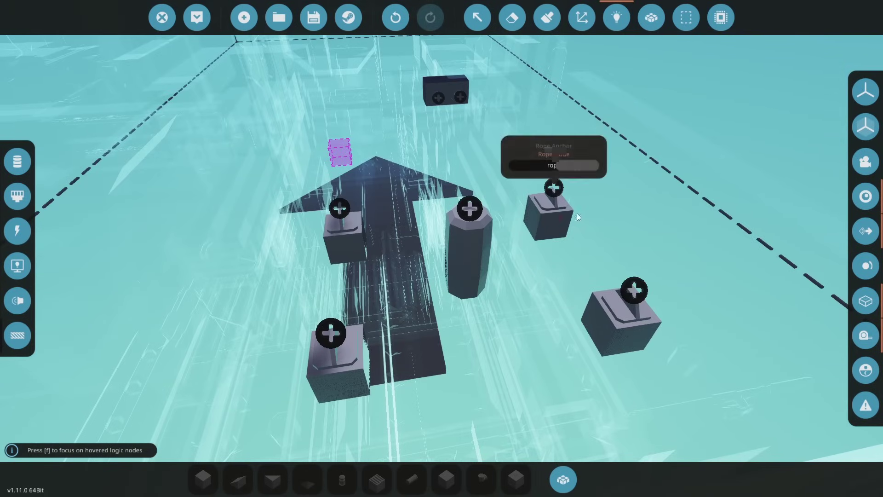
Step: Delete the rope anchors and the central net anchor from the striped deck square
{"action": "key", "text": "x"}
{"action": "right_click_drag", "start_coordinate": [491, 261], "coordinate": [456, 270]}
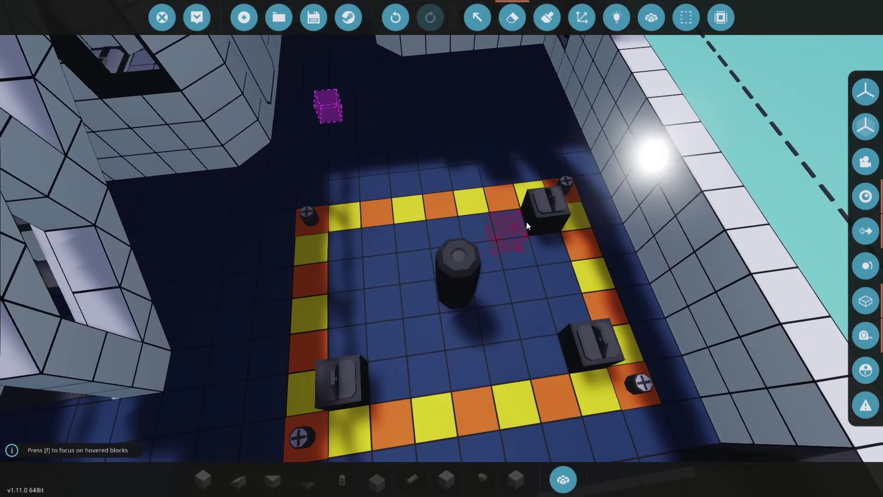
{"action": "left_click", "coordinate": [329, 396]}
{"action": "key", "text": "x"}
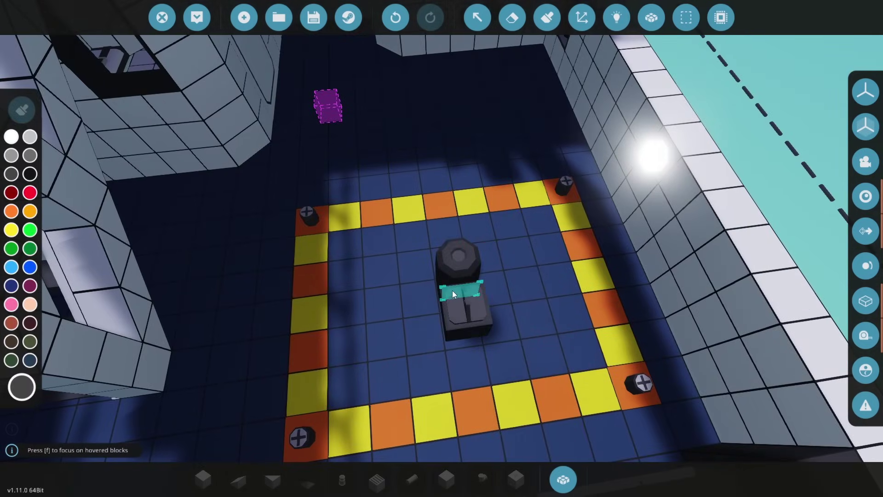
{"action": "key", "text": "r"}
{"action": "key", "text": "x"}
{"action": "left_click", "coordinate": [453, 280]}
{"action": "right_click_drag", "start_coordinate": [451, 277], "coordinate": [520, 277]}
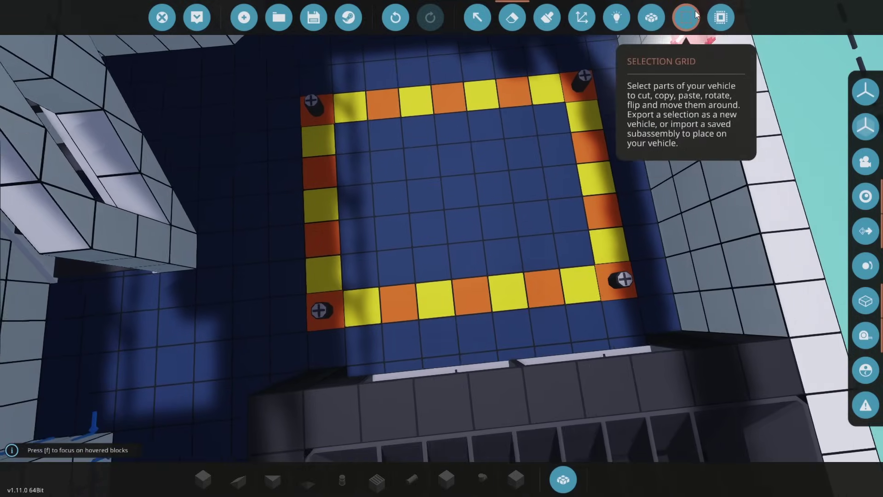
Step: Select the whole striped deck square including its corner connectors and copy it
{"action": "left_click", "coordinate": [686, 18]}
{"action": "left_click_drag", "start_coordinate": [311, 101], "coordinate": [618, 273]}
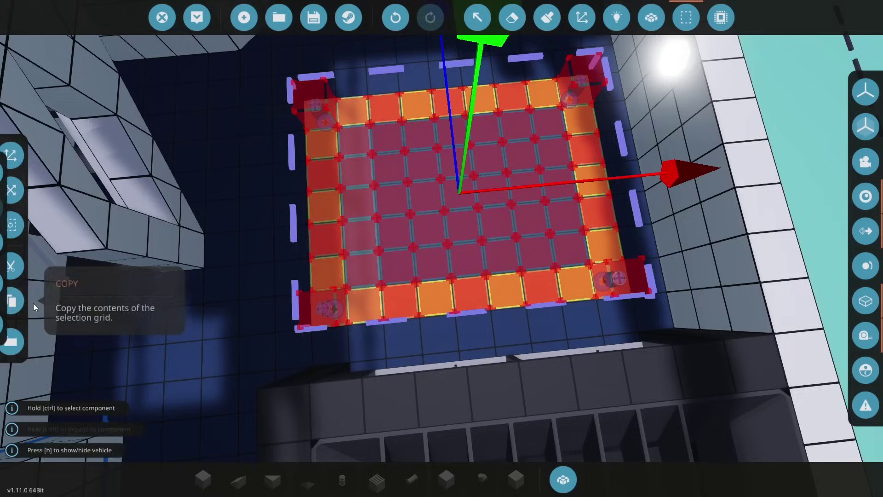
{"action": "left_click", "coordinate": [17, 301]}
Step: Raise the copied deck section slightly above the striped square and paste it there
{"action": "key", "text": "space"}
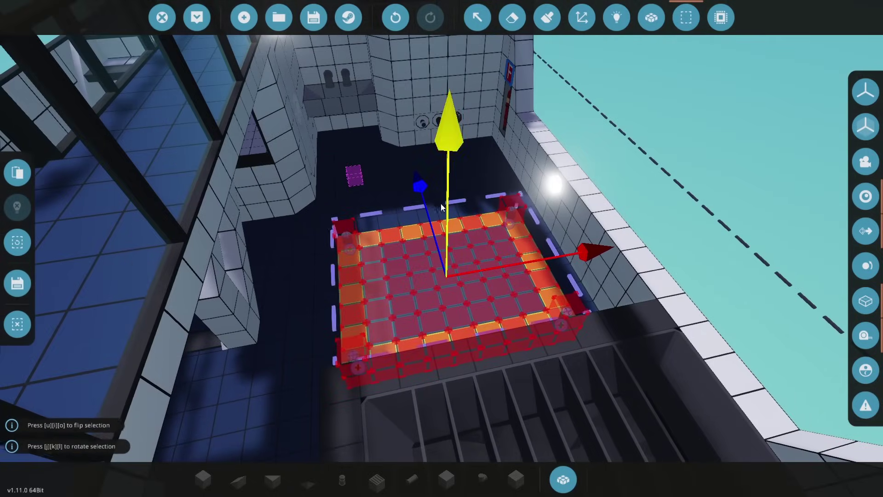
{"action": "left_click_drag", "start_coordinate": [438, 203], "coordinate": [441, 146]}
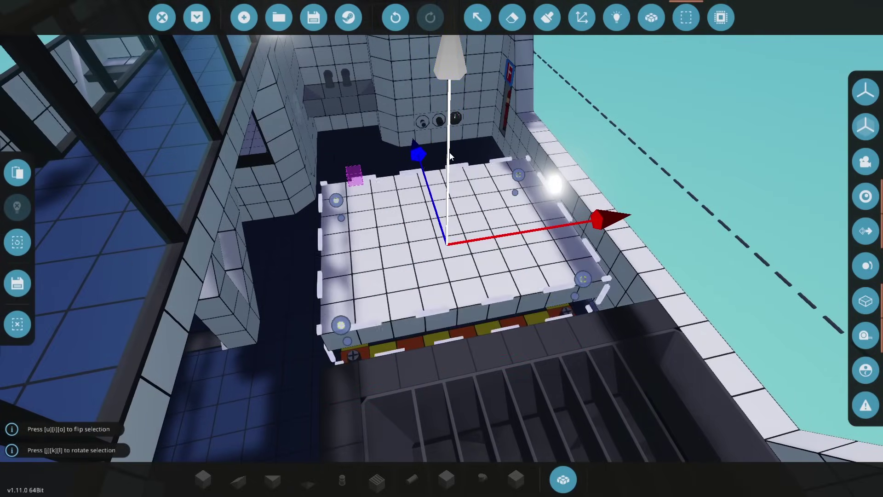
{"action": "key", "text": "w"}
{"action": "key", "text": "s"}
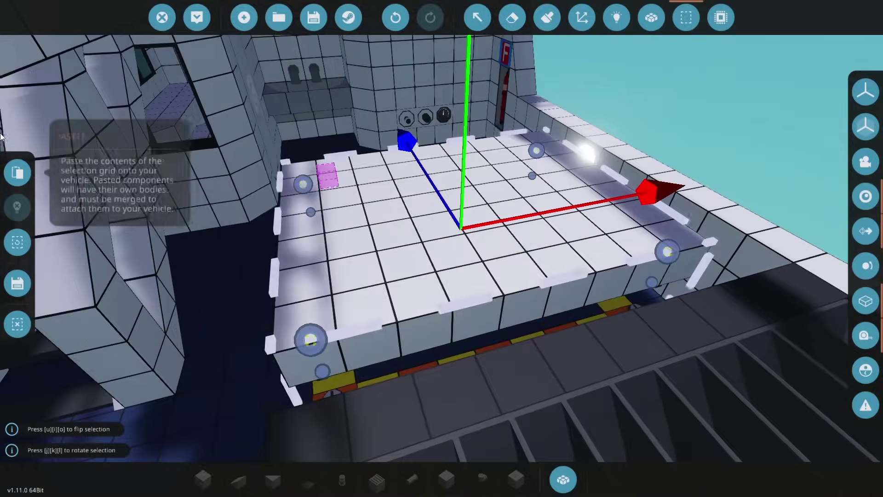
{"action": "left_click", "coordinate": [17, 172]}
{"action": "left_click", "coordinate": [652, 17]}
Step: Delete the blocks of the pasted slab between its four corners
{"action": "left_click", "coordinate": [512, 18]}
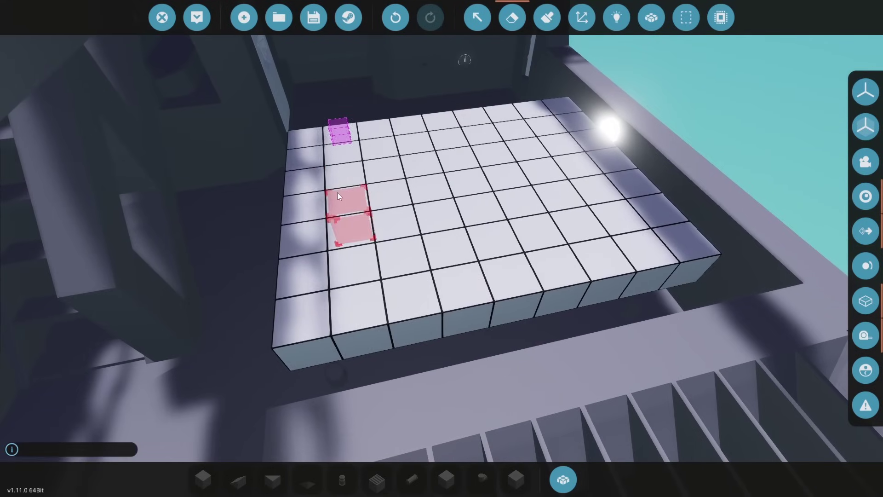
{"action": "left_click_drag", "start_coordinate": [363, 180], "coordinate": [658, 219]}
{"action": "mouse_move", "coordinate": [529, 117]}
{"action": "left_mouse_down"}
{"action": "mouse_move", "coordinate": [421, 276]}
{"action": "mouse_move", "coordinate": [362, 301]}
{"action": "left_mouse_up"}
Step: Try different orientations for an orange net anchor above the striped deck square
{"action": "key", "text": "w"}
{"action": "right_click_drag", "start_coordinate": [478, 249], "coordinate": [582, 272]}
{"action": "key", "text": "a"}
{"action": "key", "text": "d"}
{"action": "key", "text": "s"}
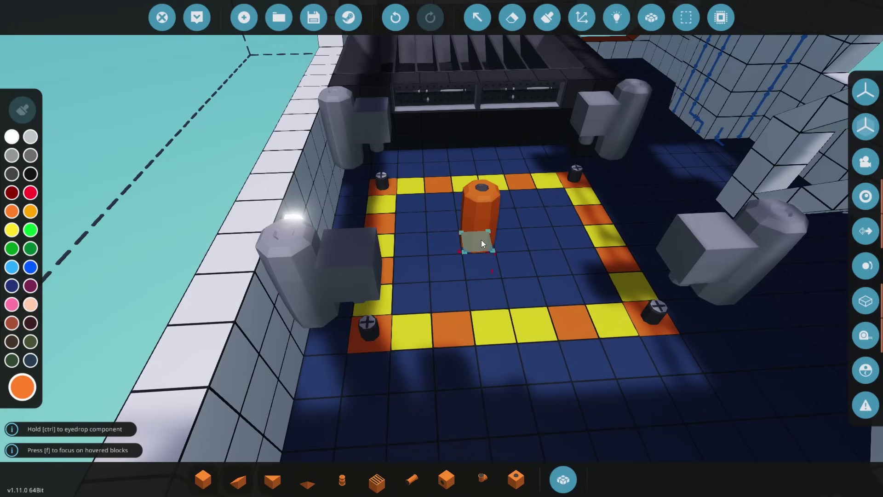
{"action": "key", "text": "r"}
{"action": "key", "text": "r"}
{"action": "key", "text": "r"}
{"action": "key", "text": "r"}
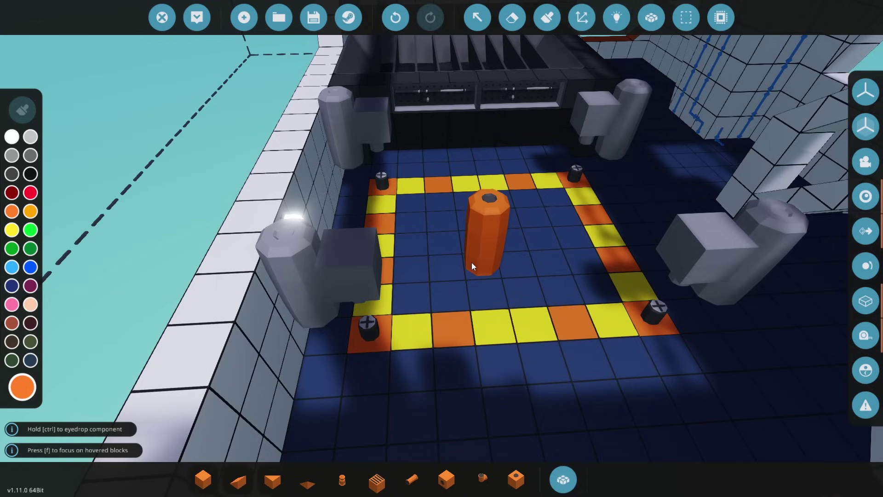
{"action": "key", "text": "r"}
{"action": "key", "text": "r"}
Step: Check the rope nodes of the net anchors mounted around the striped deck square
{"action": "left_click", "coordinate": [617, 17]}
{"action": "right_click_drag", "start_coordinate": [442, 248], "coordinate": [309, 191]}
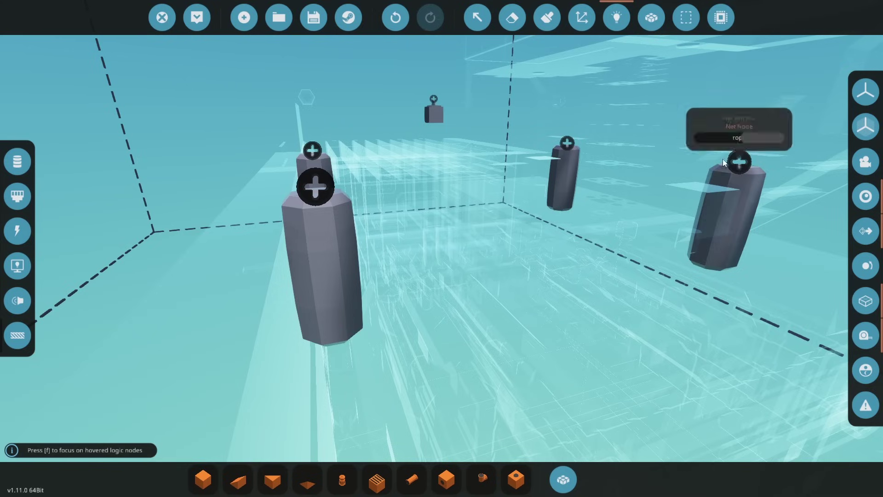
{"action": "key", "text": "2"}
{"action": "right_click_drag", "start_coordinate": [523, 216], "coordinate": [542, 211]}
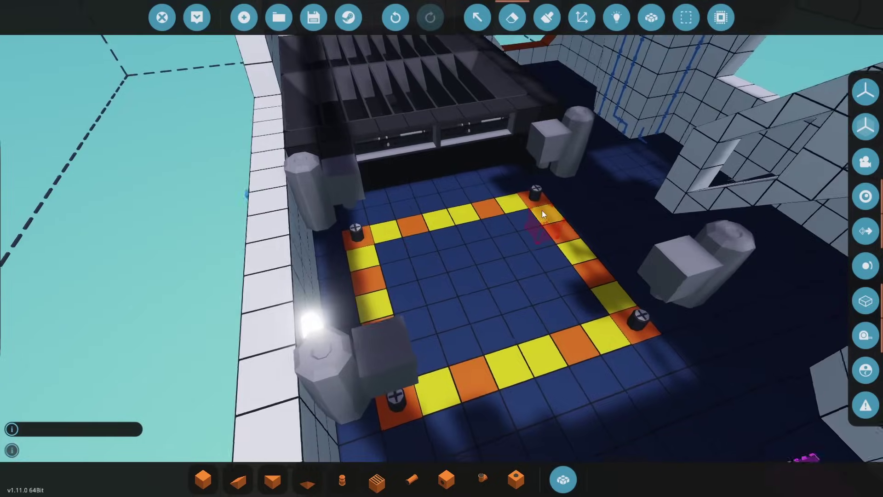
{"action": "scroll", "coordinate": [542, 211], "scroll_direction": "down", "scroll_amount": 2}
{"action": "right_click_drag", "start_coordinate": [527, 257], "coordinate": [530, 261]}
{"action": "scroll", "coordinate": [530, 261], "scroll_direction": "up", "scroll_amount": 2}
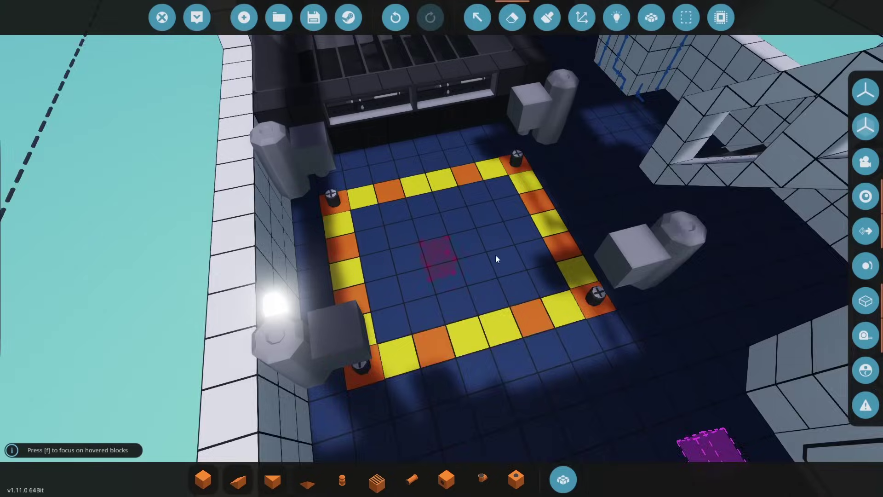
{"action": "right_click_drag", "start_coordinate": [496, 255], "coordinate": [792, 131]}
{"action": "right_click_drag", "start_coordinate": [442, 226], "coordinate": [635, 235]}
{"action": "scroll", "coordinate": [399, 195], "scroll_direction": "up", "scroll_amount": 2}
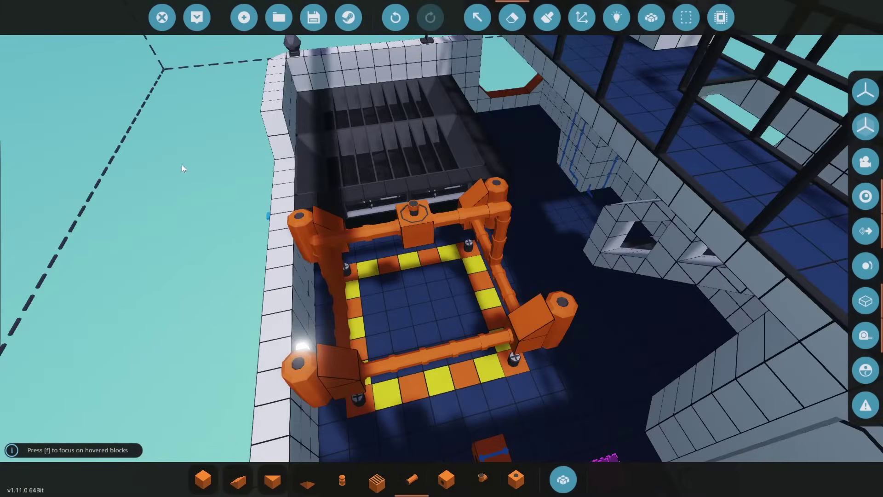
Step: Try removing the wedge above one of the net frame's corner blocks
{"action": "scroll", "coordinate": [273, 214], "scroll_direction": "up", "scroll_amount": 3}
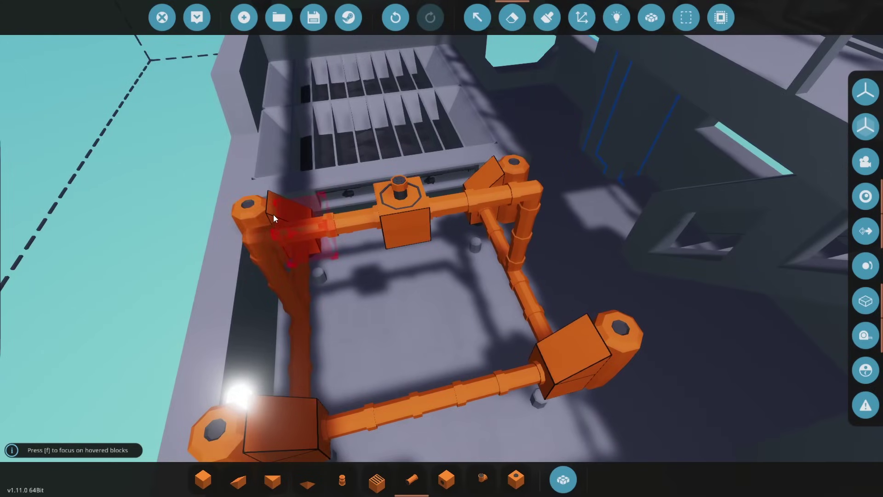
{"action": "mouse_move", "coordinate": [273, 214]}
{"action": "right_mouse_down"}
{"action": "mouse_move", "coordinate": [257, 150]}
{"action": "mouse_move", "coordinate": [297, 155]}
{"action": "mouse_move", "coordinate": [327, 237]}
{"action": "mouse_move", "coordinate": [340, 215]}
{"action": "right_mouse_up"}
{"action": "key", "text": "7"}
{"action": "mouse_move", "coordinate": [359, 244]}
{"action": "right_mouse_down"}
{"action": "mouse_move", "coordinate": [368, 240]}
{"action": "mouse_move", "coordinate": [368, 152]}
{"action": "mouse_move", "coordinate": [391, 175]}
{"action": "mouse_move", "coordinate": [361, 243]}
{"action": "mouse_move", "coordinate": [366, 294]}
{"action": "mouse_move", "coordinate": [391, 304]}
{"action": "mouse_move", "coordinate": [383, 175]}
{"action": "mouse_move", "coordinate": [359, 184]}
{"action": "mouse_move", "coordinate": [383, 230]}
{"action": "mouse_move", "coordinate": [294, 220]}
{"action": "mouse_move", "coordinate": [383, 193]}
{"action": "right_mouse_up"}
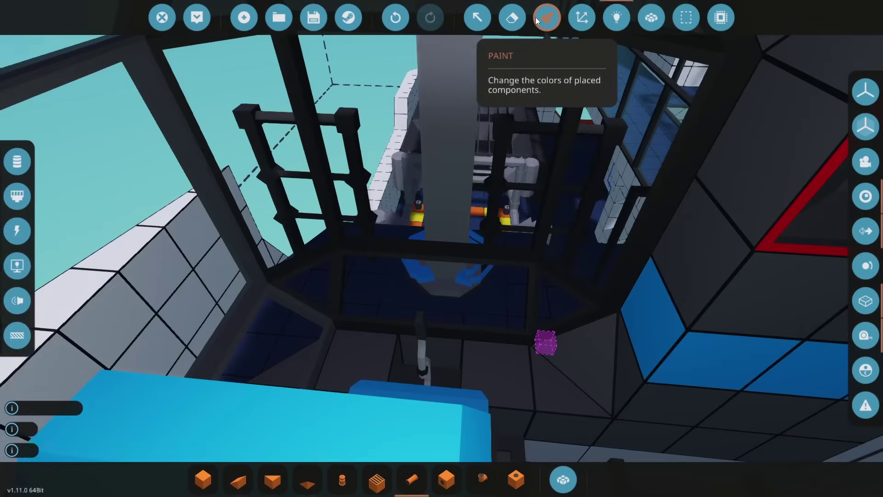
{"action": "left_click", "coordinate": [547, 18]}
{"action": "right_click_drag", "start_coordinate": [547, 18], "coordinate": [547, 18]}
{"action": "mouse_move", "coordinate": [578, 297]}
{"action": "right_mouse_down"}
{"action": "mouse_move", "coordinate": [578, 368]}
{"action": "mouse_move", "coordinate": [578, 296]}
{"action": "mouse_move", "coordinate": [383, 209]}
{"action": "right_mouse_up"}
{"action": "key", "text": "x"}
{"action": "left_click", "coordinate": [381, 210]}
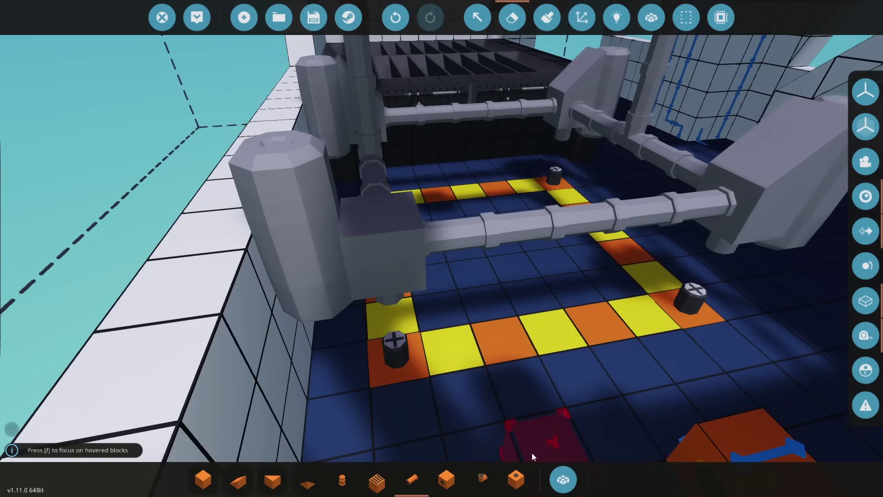
{"action": "left_click", "coordinate": [562, 479]}
{"action": "left_click", "coordinate": [563, 479]}
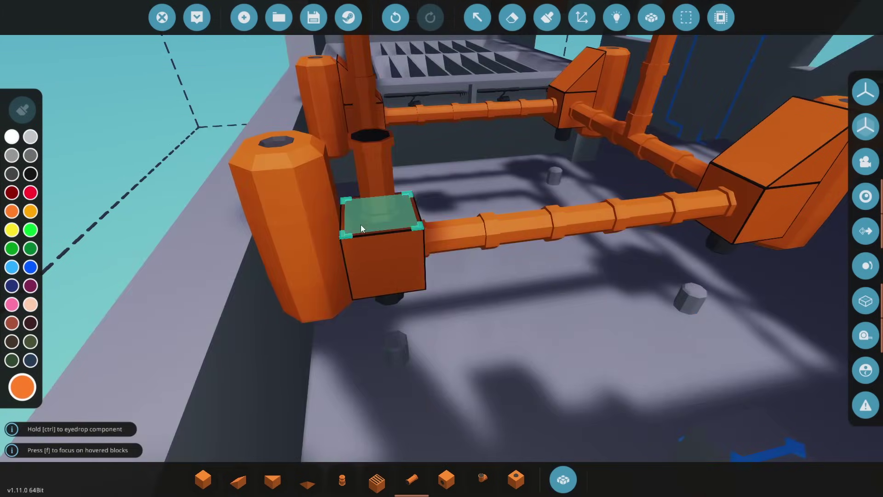
Step: Connect the rope nodes of the four corner net anchors in a closed loop
{"action": "left_click", "coordinate": [617, 17]}
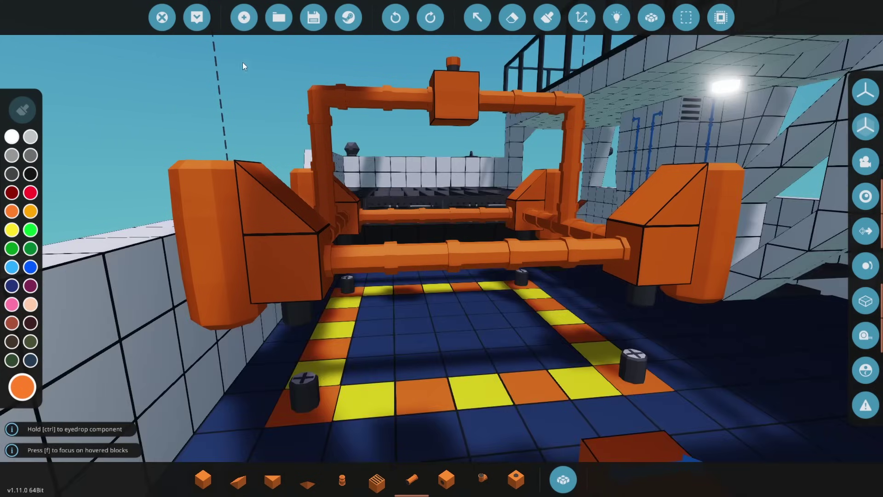
{"action": "left_click", "coordinate": [617, 17]}
{"action": "left_click", "coordinate": [16, 336]}
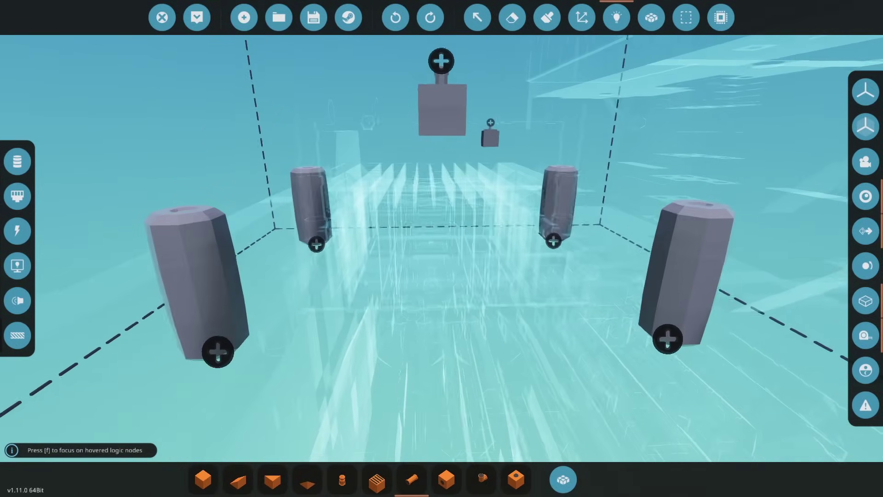
{"action": "left_click_drag", "start_coordinate": [208, 348], "coordinate": [321, 241]}
{"action": "left_click_drag", "start_coordinate": [321, 241], "coordinate": [555, 239]}
{"action": "left_click_drag", "start_coordinate": [555, 240], "coordinate": [665, 339]}
{"action": "left_click_drag", "start_coordinate": [480, 345], "coordinate": [217, 345]}
Step: Check the rope node of the electrical cable anchor on the frame's raised crossbar
{"action": "left_click", "coordinate": [512, 18]}
{"action": "right_click_drag", "start_coordinate": [228, 242], "coordinate": [257, 258]}
{"action": "right_click_drag", "start_coordinate": [258, 322], "coordinate": [216, 243]}
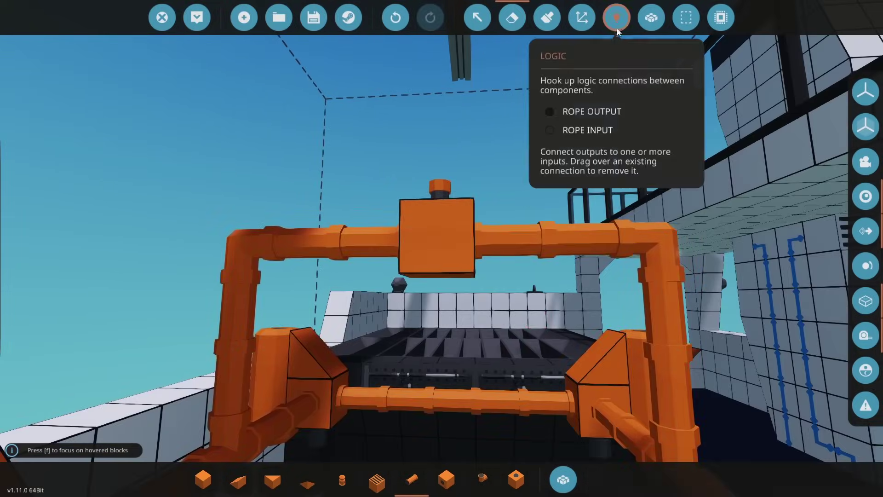
{"action": "left_click", "coordinate": [617, 18]}
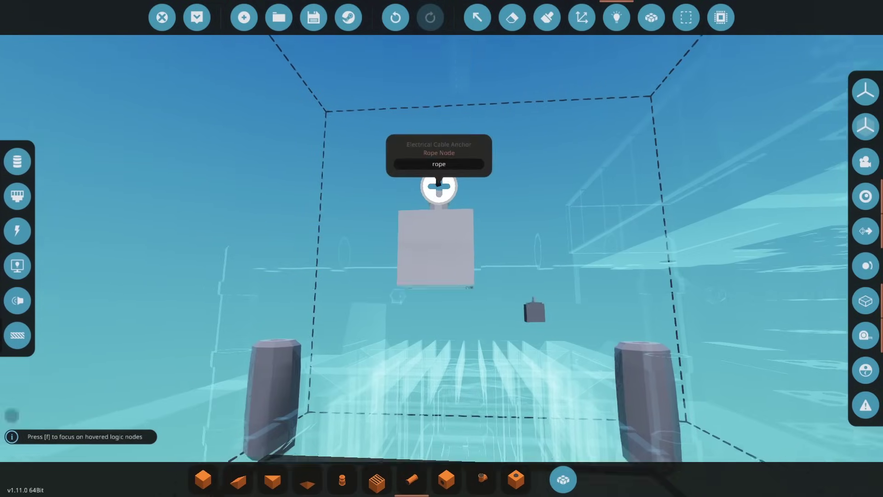
{"action": "left_click_drag", "start_coordinate": [440, 184], "coordinate": [434, 143]}
{"action": "right_click_drag", "start_coordinate": [465, 383], "coordinate": [451, 312]}
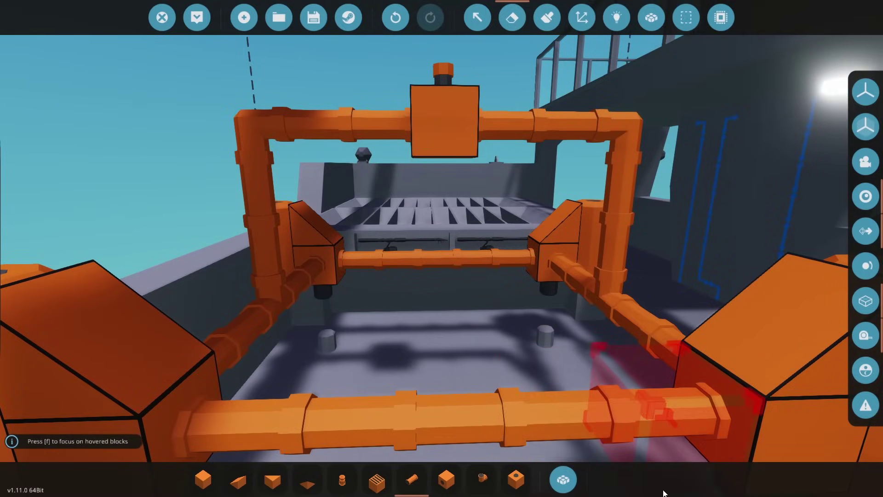
Step: Place a microcontroller beside one of the corner net anchors and check the composite nodes of the frame's cable anchor
{"action": "left_click", "coordinate": [563, 480]}
{"action": "type", "text": "emp"}
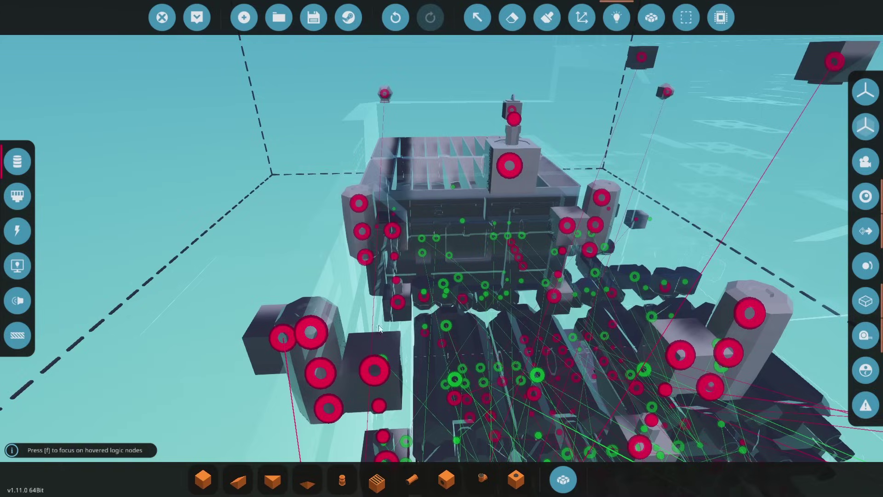
{"action": "left_click", "coordinate": [18, 195]}
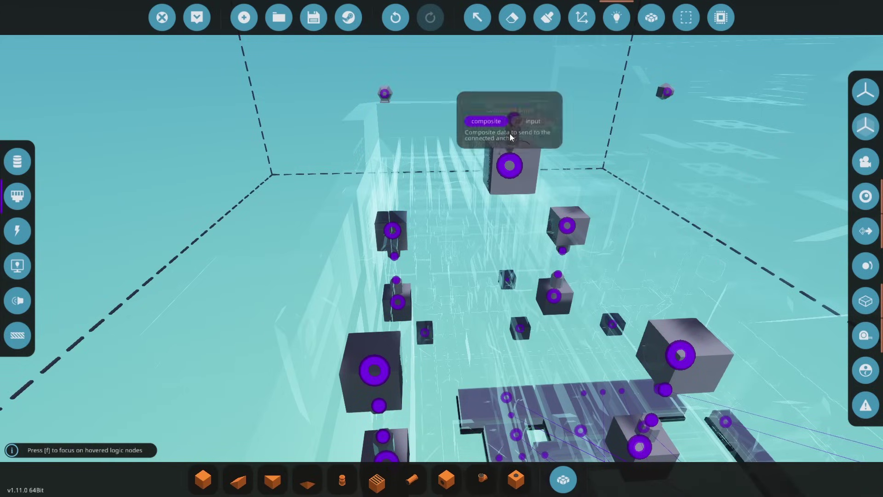
{"action": "key", "text": "x"}
{"action": "key", "text": "a"}
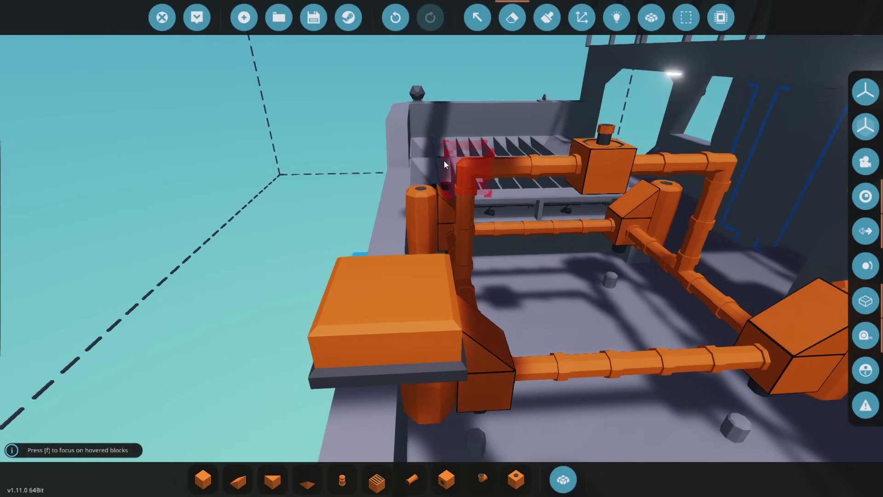
Step: Open the Fish Net microcontroller for editing and add three logic nodes, each on its own cell
{"action": "left_click", "coordinate": [444, 165]}
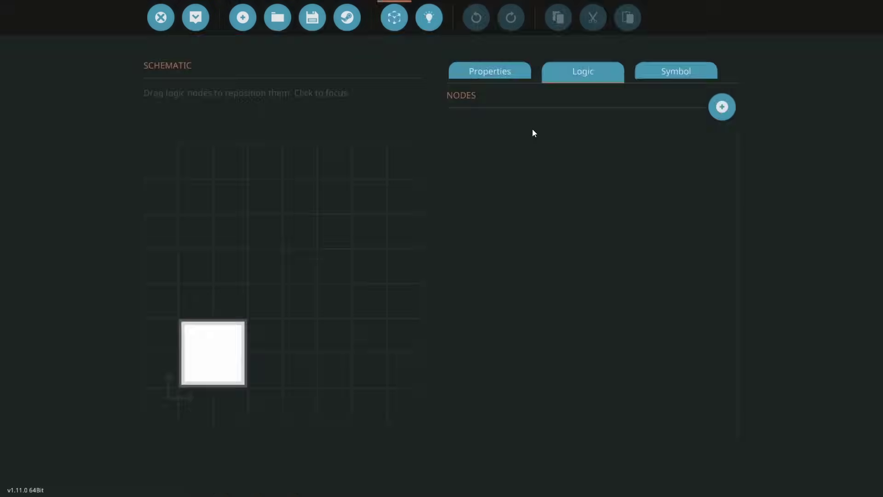
{"action": "left_click", "coordinate": [510, 73]}
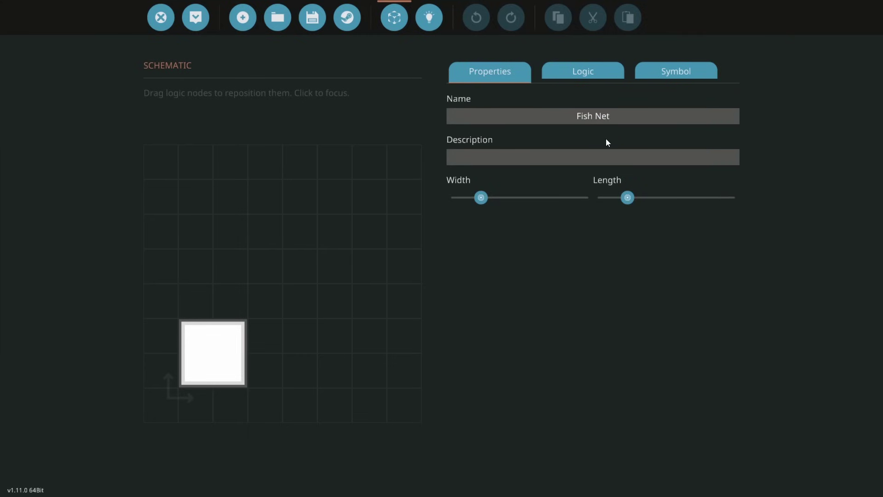
{"action": "left_click", "coordinate": [575, 69]}
{"action": "left_click", "coordinate": [722, 107]}
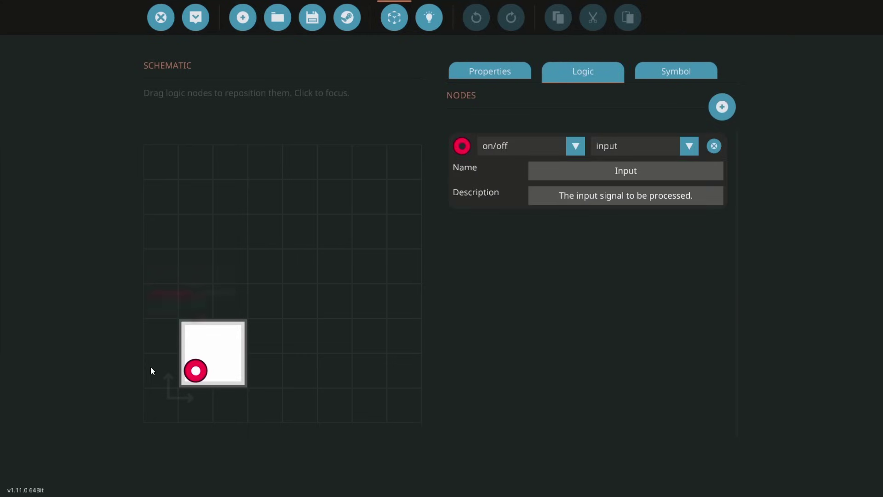
{"action": "left_click", "coordinate": [722, 107]}
{"action": "left_click_drag", "start_coordinate": [196, 371], "coordinate": [208, 344]}
{"action": "left_click", "coordinate": [723, 108]}
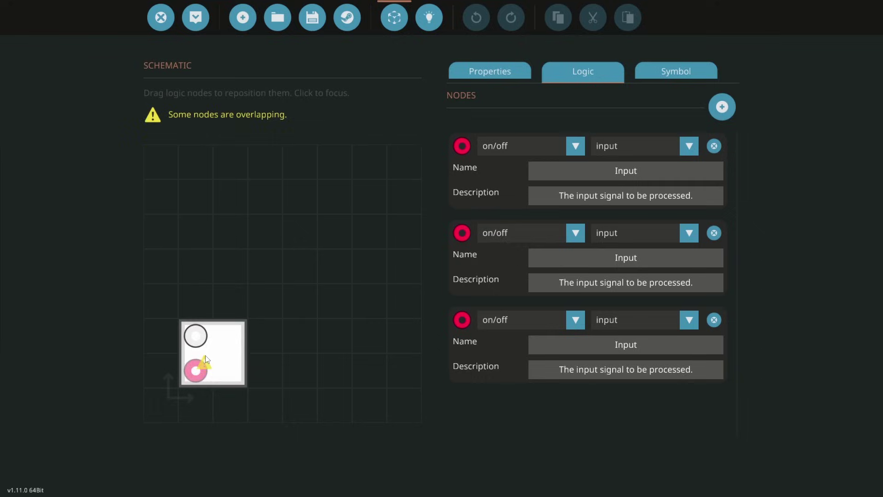
Step: Configure the three nodes as on/off outputs named Extend Net, Retract Net and Release Net with empty descriptions
{"action": "left_click", "coordinate": [669, 171]}
{"action": "type", "text": "Exten"}
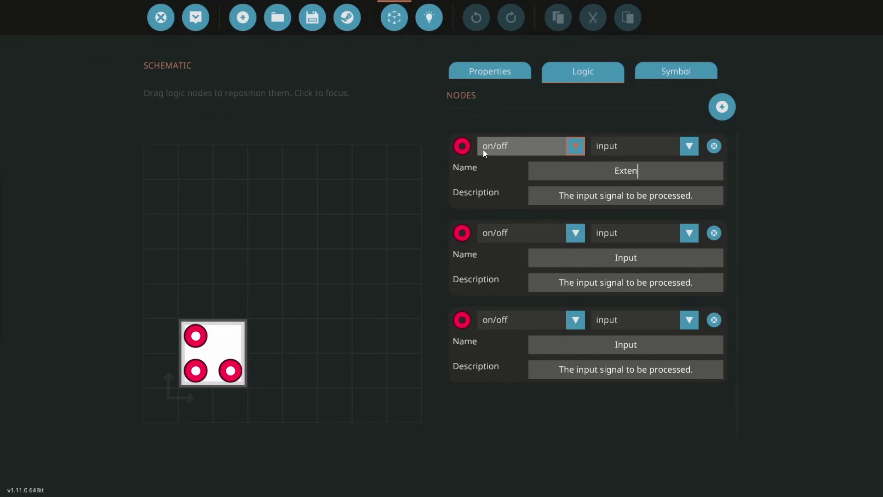
{"action": "type", "text": "d"}
{"action": "left_click", "coordinate": [695, 264]}
{"action": "type", "text": "Retract Net"}
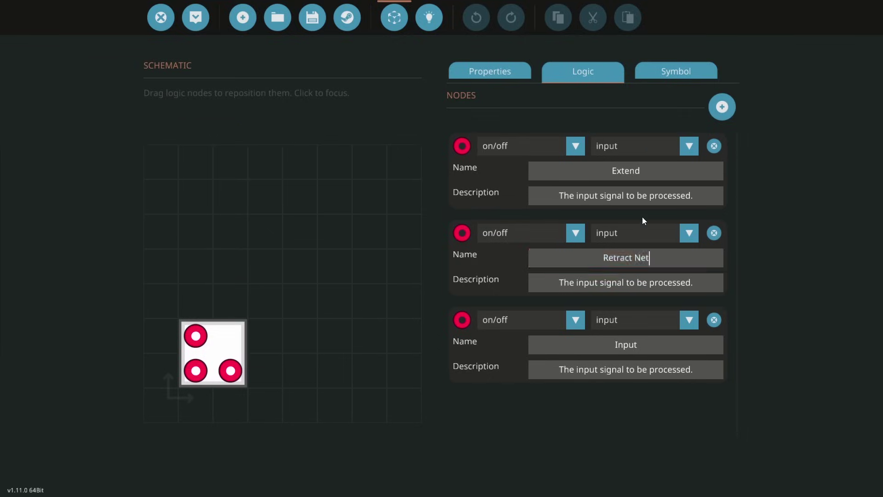
{"action": "left_click", "coordinate": [673, 174]}
{"action": "type", "text": "Net"}
{"action": "key", "text": "BackSpace"}
{"action": "type", "text": "Release Net"}
{"action": "left_click", "coordinate": [690, 288]}
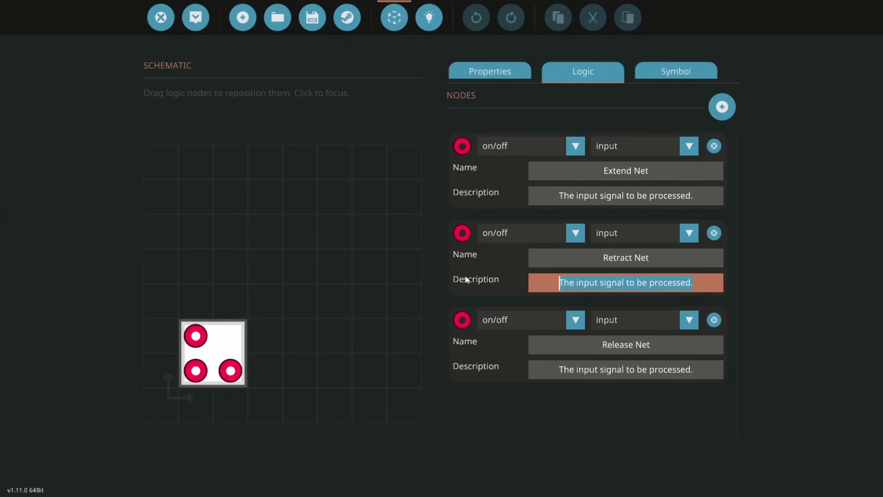
{"action": "left_click", "coordinate": [722, 194]}
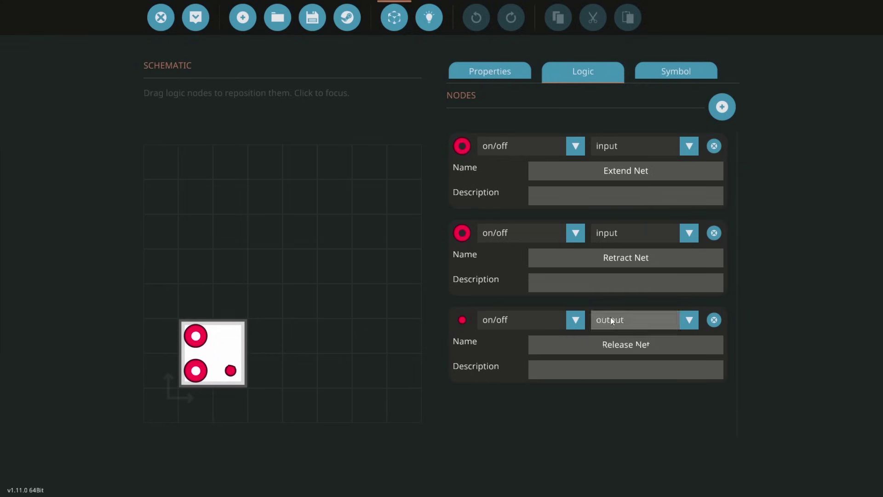
Step: Add a composite input node named Cable Anchor in the free cell and clear its description
{"action": "left_click", "coordinate": [721, 107]}
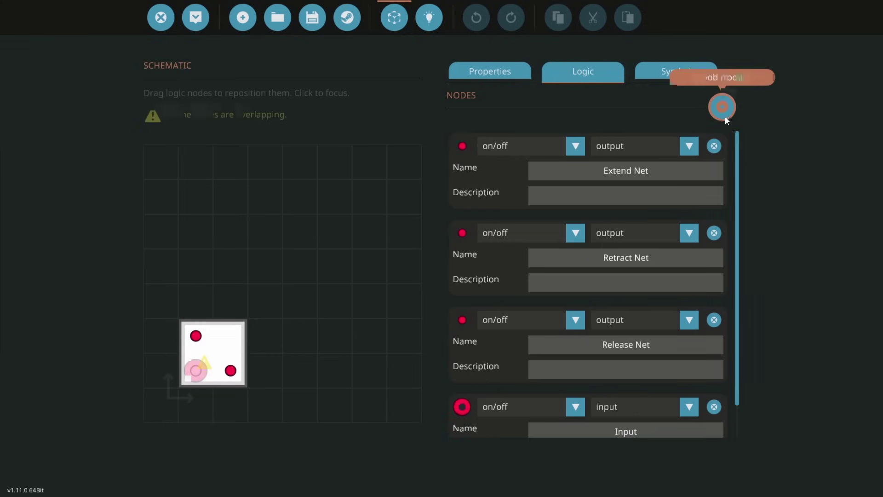
{"action": "left_click_drag", "start_coordinate": [196, 370], "coordinate": [230, 336]}
{"action": "left_click", "coordinate": [565, 373]}
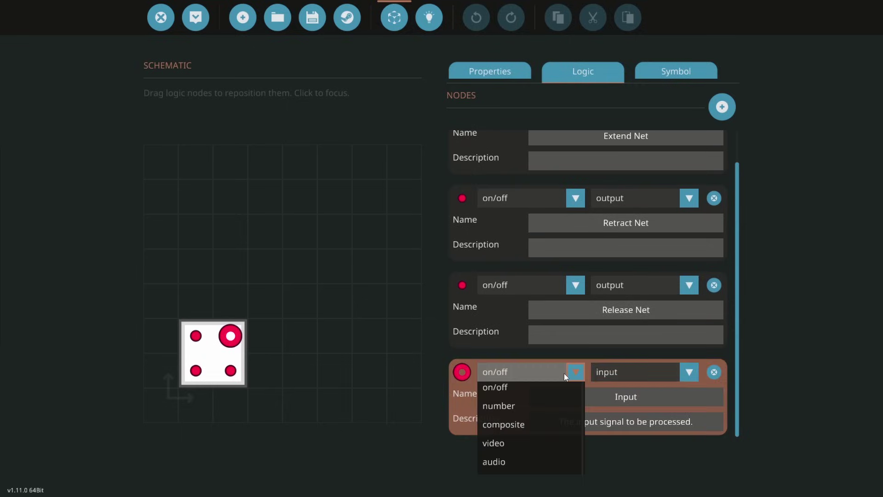
{"action": "left_click", "coordinate": [514, 426]}
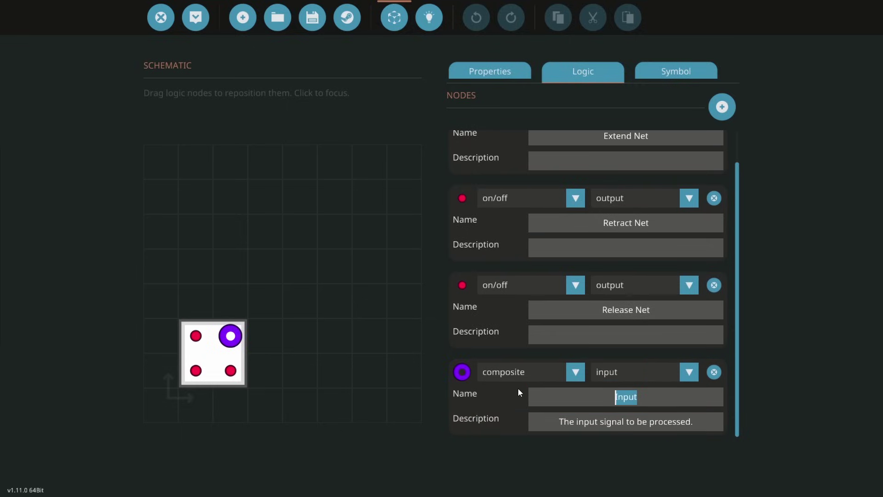
{"action": "type", "text": "Cable Anchor"}
{"action": "left_click", "coordinate": [565, 424]}
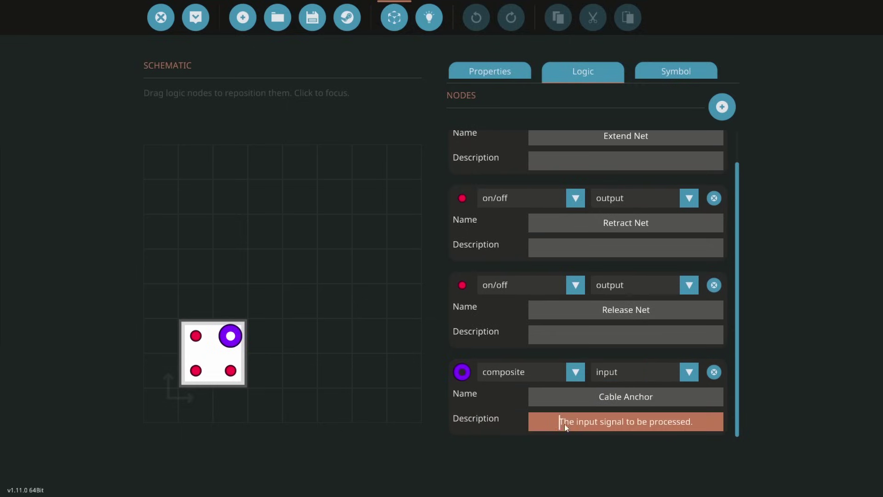
Step: Open the microcontroller's logic diagram and arrange its outputs in one column: Retract Net, Extend Net, Release Net
{"action": "left_click", "coordinate": [422, 24]}
{"action": "left_click_drag", "start_coordinate": [474, 230], "coordinate": [491, 303]}
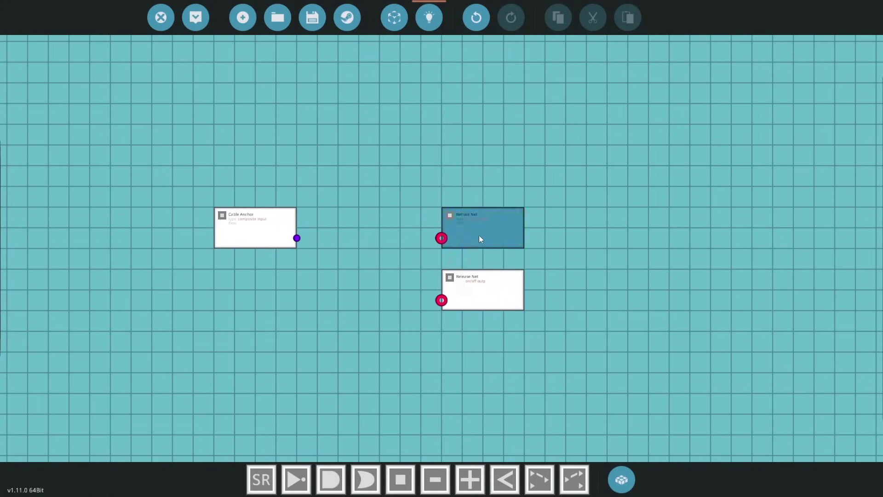
{"action": "left_click_drag", "start_coordinate": [479, 235], "coordinate": [479, 173]}
{"action": "scroll", "coordinate": [441, 262], "scroll_direction": "up", "scroll_amount": 3}
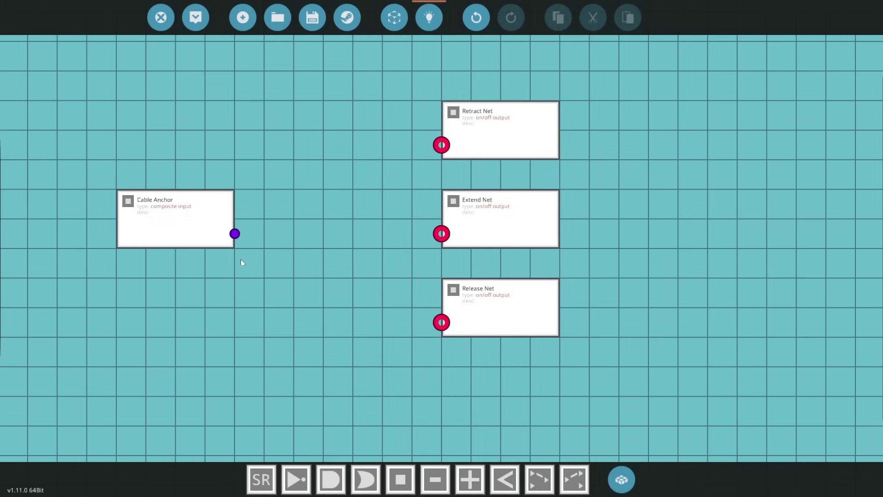
Step: Find the Composite Read (on/off) gate and place one between Cable Anchor and Retract Net
{"action": "left_click_drag", "start_coordinate": [235, 237], "coordinate": [334, 154]}
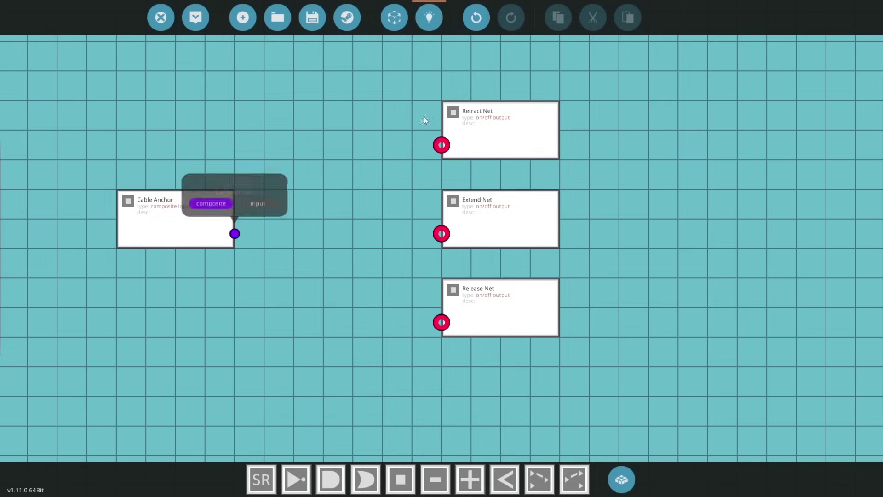
{"action": "left_click", "coordinate": [622, 479]}
{"action": "type", "text": "compo"}
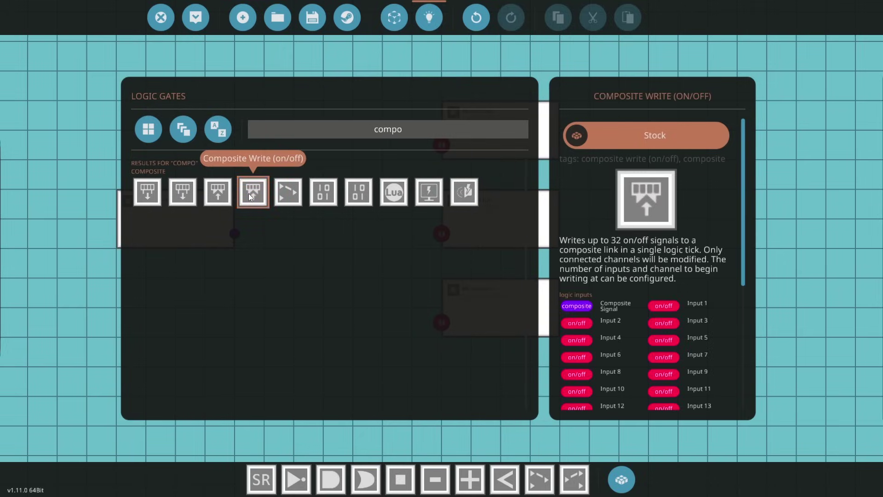
{"action": "left_click", "coordinate": [148, 192]}
{"action": "left_click", "coordinate": [187, 193]}
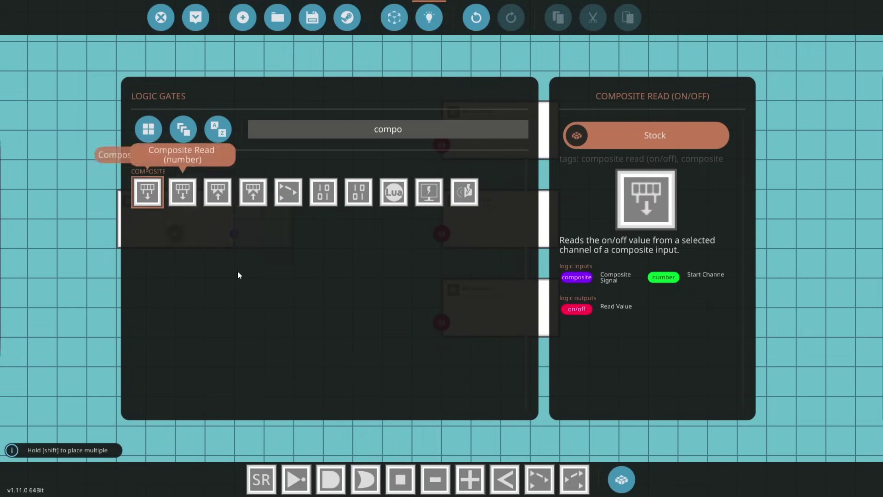
{"action": "left_click", "coordinate": [622, 477]}
{"action": "left_click", "coordinate": [302, 166]}
{"action": "left_click_drag", "start_coordinate": [353, 158], "coordinate": [324, 129]}
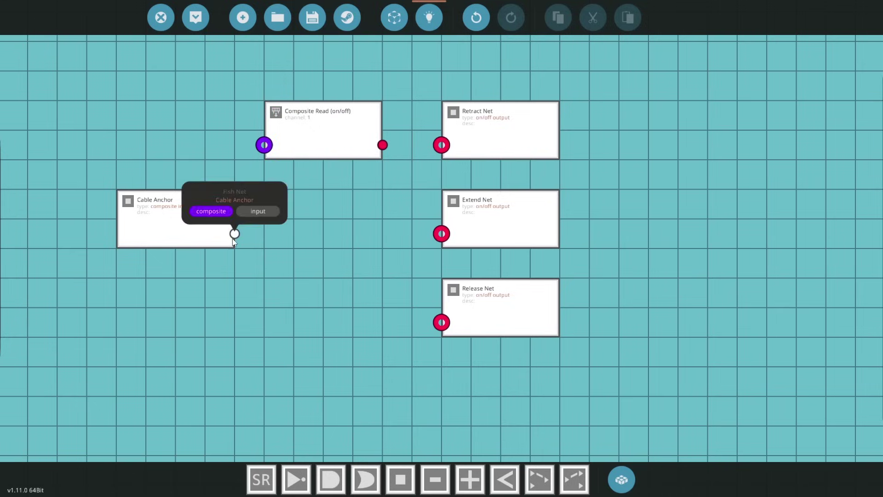
Step: Stack the Retract Net, Extend Net and Release Net outputs directly beneath each other without gaps
{"action": "left_click_drag", "start_coordinate": [483, 198], "coordinate": [405, 372]}
{"action": "left_click_drag", "start_coordinate": [486, 145], "coordinate": [490, 198]}
{"action": "left_click_drag", "start_coordinate": [443, 372], "coordinate": [512, 139]}
{"action": "left_click_drag", "start_coordinate": [508, 189], "coordinate": [500, 115]}
{"action": "left_click_drag", "start_coordinate": [488, 289], "coordinate": [497, 200]}
Step: Copy the Composite Read (on/off) gate and paste two duplicates directly below it
{"action": "left_click_drag", "start_coordinate": [242, 83], "coordinate": [392, 184]}
{"action": "key", "text": "ctrl+c"}
{"action": "key", "text": "ctrl+v"}
{"action": "left_click", "coordinate": [274, 264]}
Step: Wire Cable Anchor to all three Composite Read gates and each gate to its matching net output in order
{"action": "left_click_drag", "start_coordinate": [235, 234], "coordinate": [263, 145]}
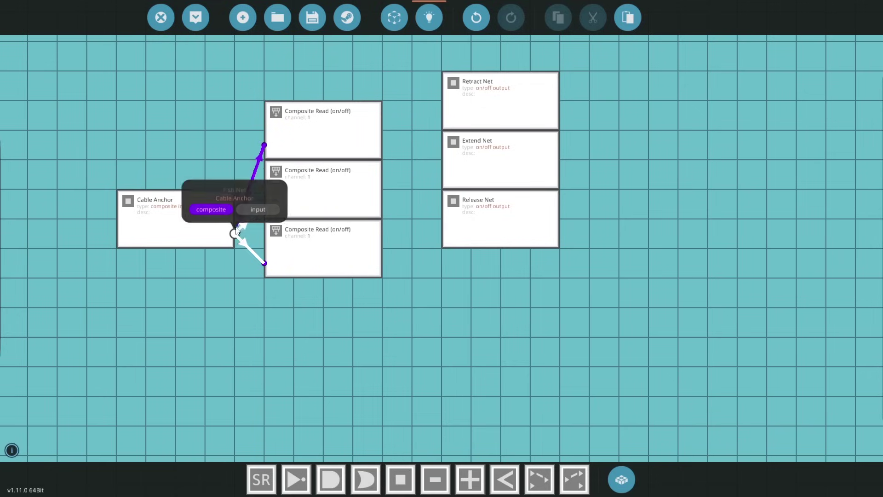
{"action": "left_click_drag", "start_coordinate": [383, 144], "coordinate": [433, 119]}
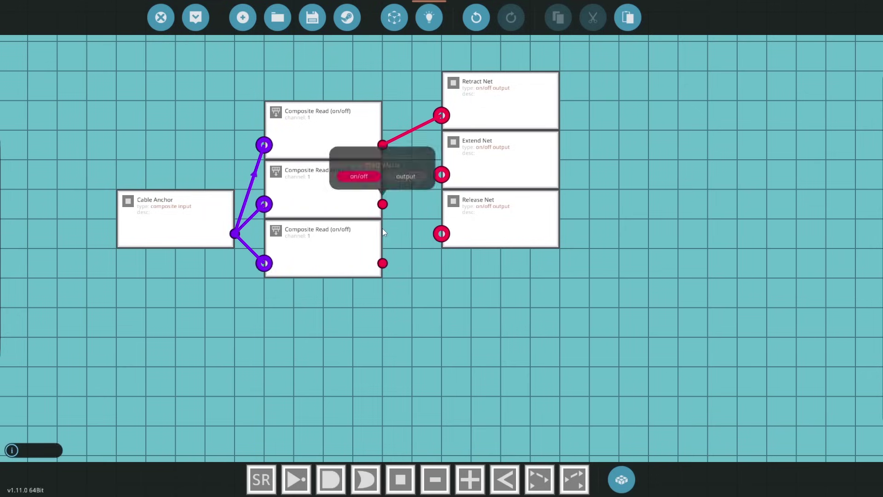
{"action": "left_click_drag", "start_coordinate": [382, 203], "coordinate": [441, 174]}
{"action": "left_click_drag", "start_coordinate": [450, 232], "coordinate": [382, 263]}
Step: Set the middle Composite Read gate to channel 2 and the lowest one to channel 3
{"action": "left_click", "coordinate": [323, 176]}
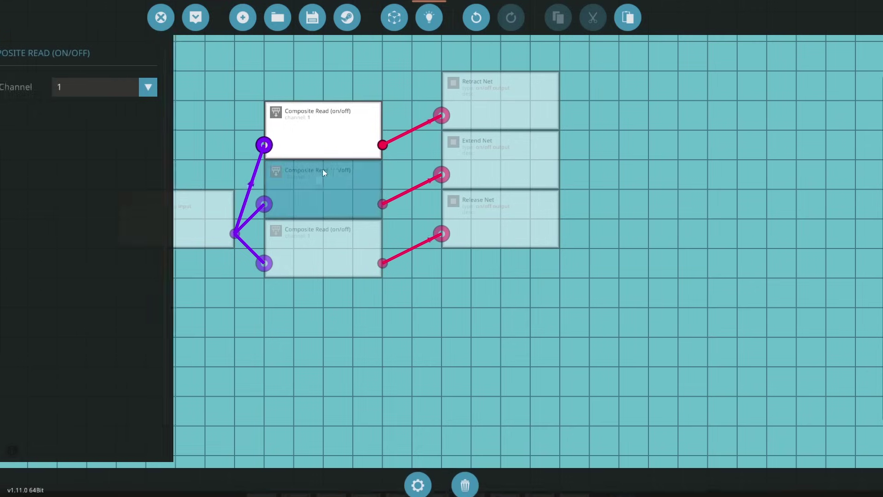
{"action": "left_click", "coordinate": [137, 87]}
{"action": "left_click", "coordinate": [94, 140]}
{"action": "left_click", "coordinate": [288, 224]}
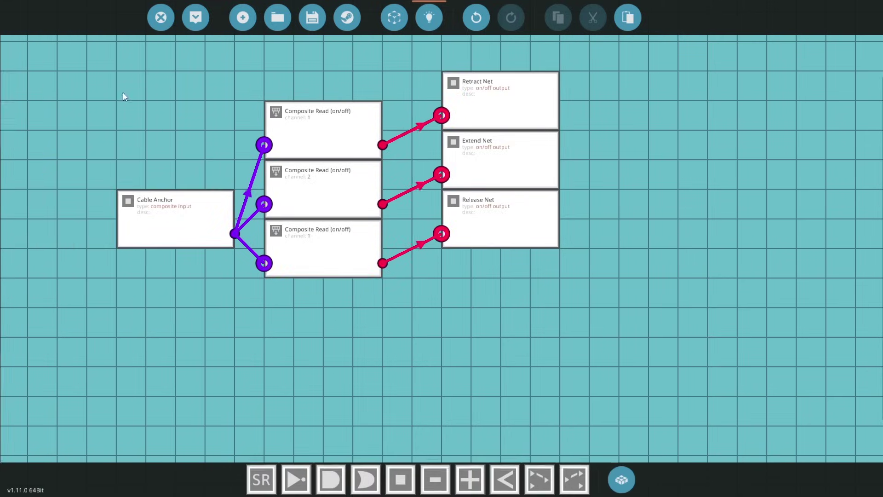
{"action": "left_click", "coordinate": [104, 85]}
{"action": "left_click", "coordinate": [138, 161]}
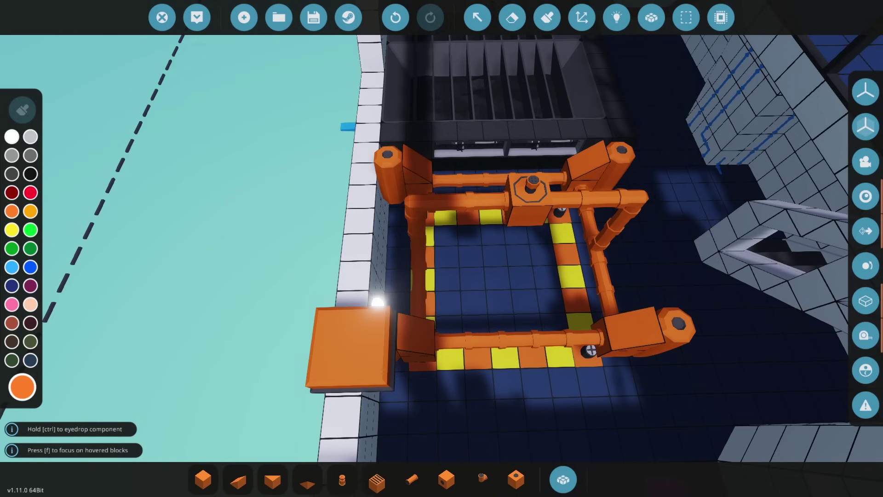
Step: Narrow the Fish Net Controller microcontroller to a width of 1 and move its outlying nodes into the single remaining column
{"action": "right_click_drag", "start_coordinate": [377, 324], "coordinate": [377, 276]}
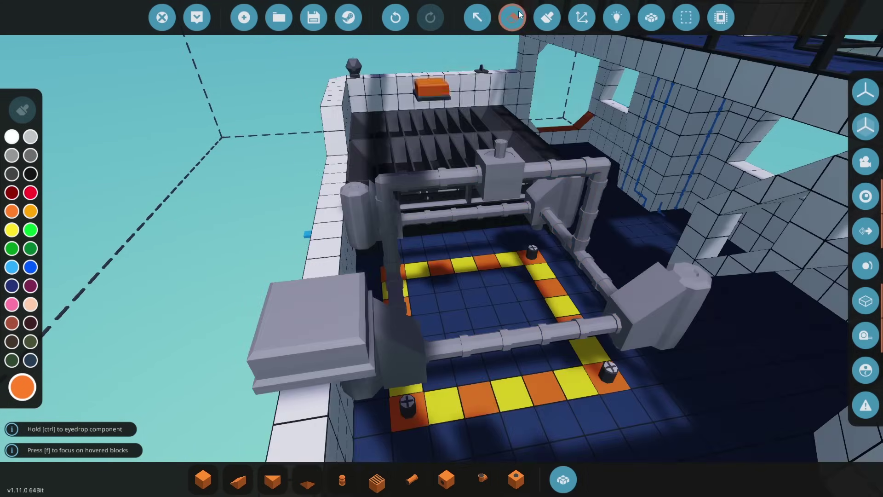
{"action": "left_click", "coordinate": [478, 17]}
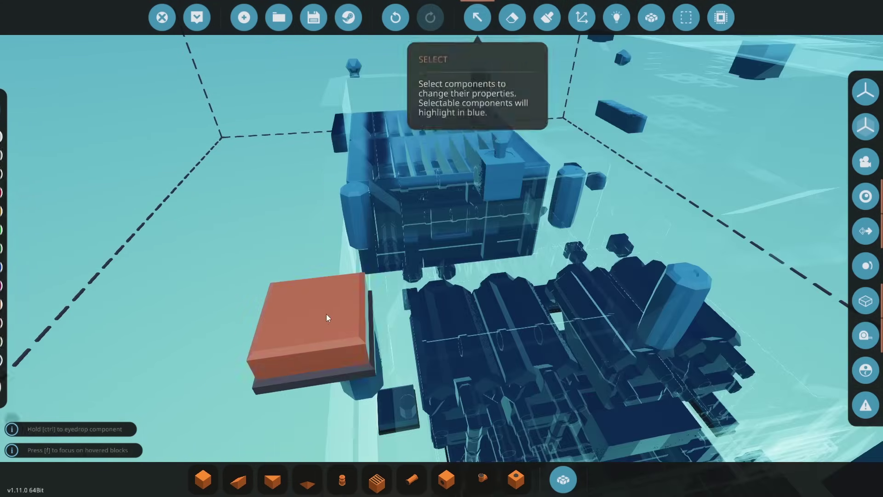
{"action": "left_click", "coordinate": [327, 314]}
{"action": "left_click", "coordinate": [181, 56]}
{"action": "left_click", "coordinate": [476, 330]}
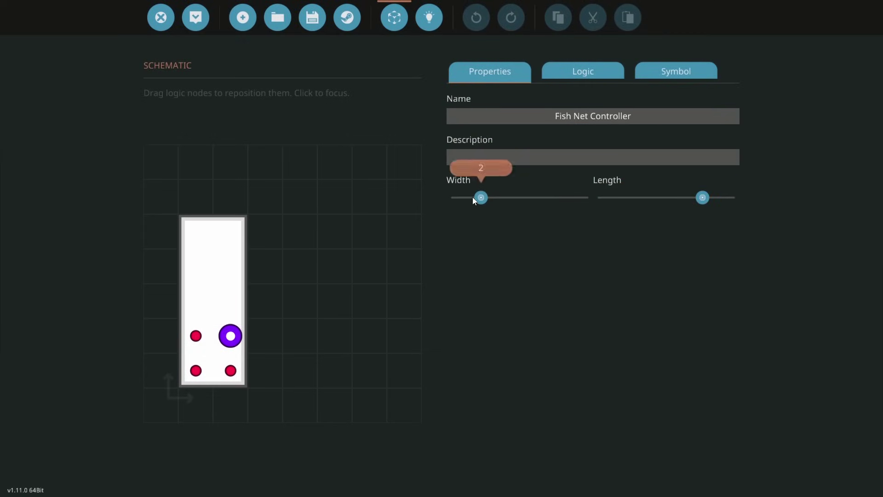
{"action": "left_click_drag", "start_coordinate": [473, 197], "coordinate": [455, 197]}
{"action": "left_click_drag", "start_coordinate": [231, 343], "coordinate": [208, 320]}
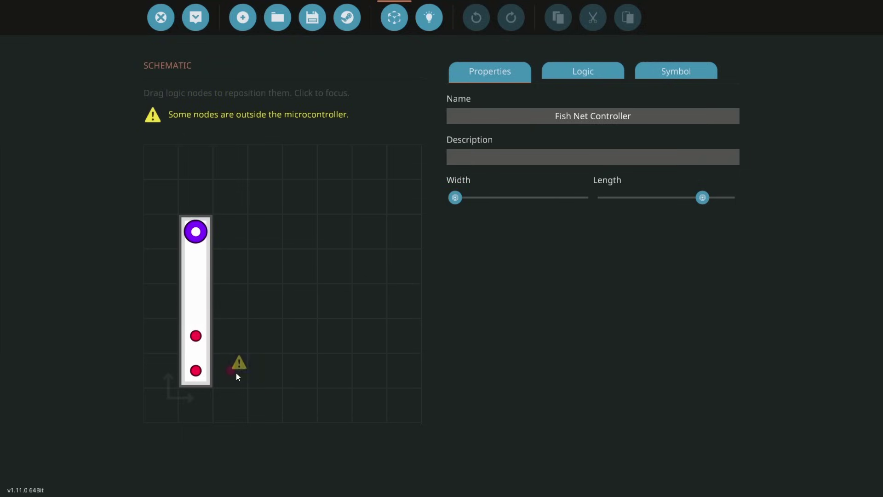
{"action": "left_click", "coordinate": [189, 27]}
{"action": "left_click", "coordinate": [481, 340]}
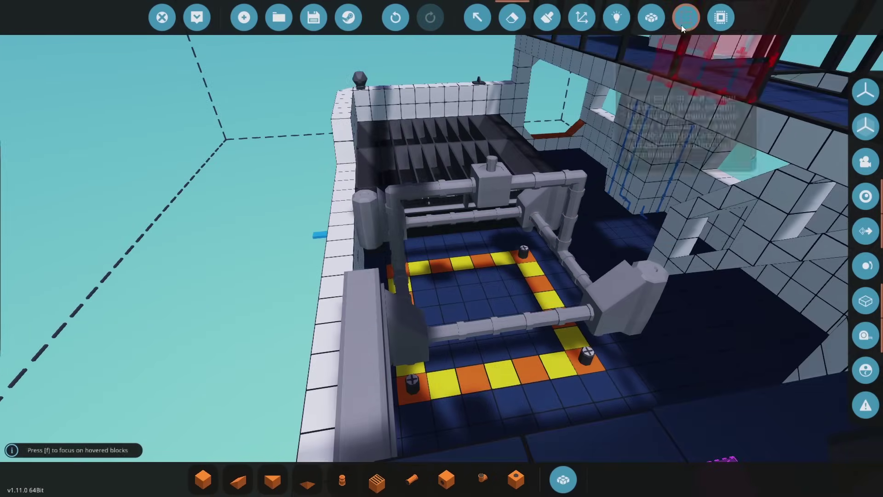
Step: Cut the narrowed controller from the ship's side, turn it crosswise and move it towards the frame's upper crossbar
{"action": "left_click", "coordinate": [682, 25]}
{"action": "key", "text": "h"}
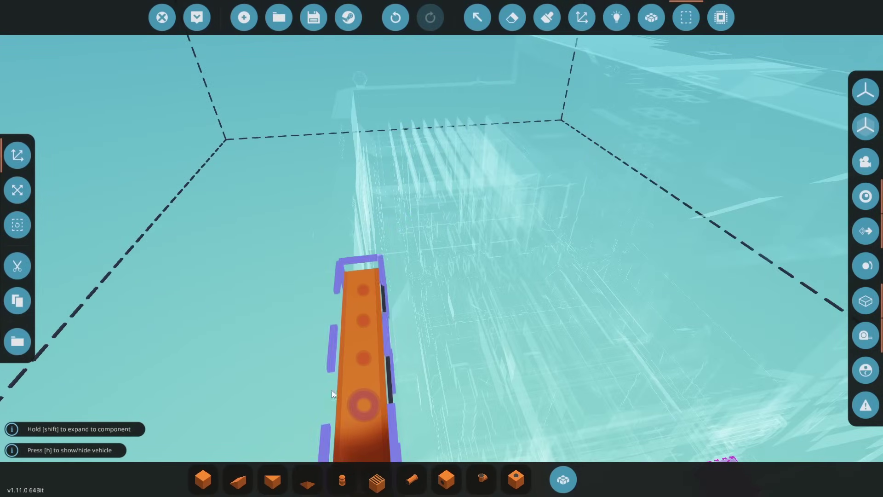
{"action": "left_click", "coordinate": [17, 265]}
{"action": "key", "text": "k"}
{"action": "left_click_drag", "start_coordinate": [295, 368], "coordinate": [440, 347]}
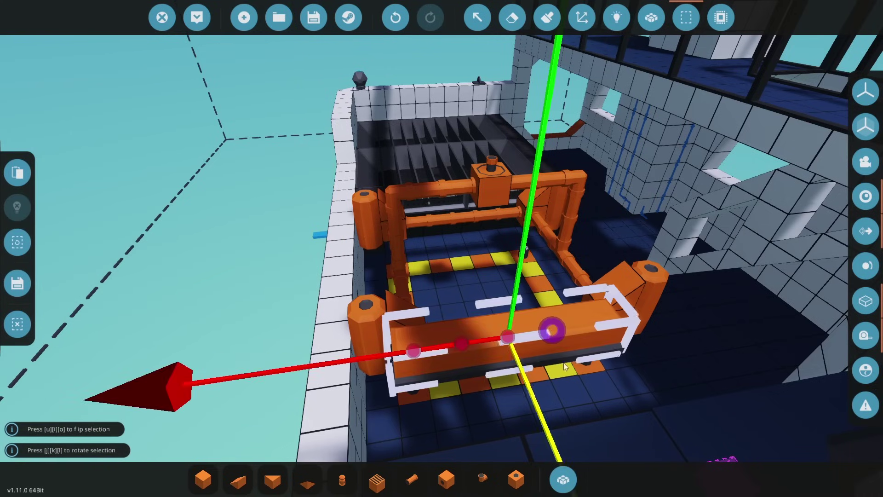
{"action": "left_click_drag", "start_coordinate": [530, 429], "coordinate": [498, 273]}
Step: Rotate the controller to lie flat and place it lengthwise directly beneath the cable anchor on the upper crossbar
{"action": "scroll", "coordinate": [512, 263], "scroll_direction": "up", "scroll_amount": 3}
{"action": "key", "text": "j"}
{"action": "left_click_drag", "start_coordinate": [456, 205], "coordinate": [507, 200]}
{"action": "key", "text": "k"}
{"action": "key", "text": "k"}
{"action": "key", "text": "l"}
{"action": "key", "text": "l"}
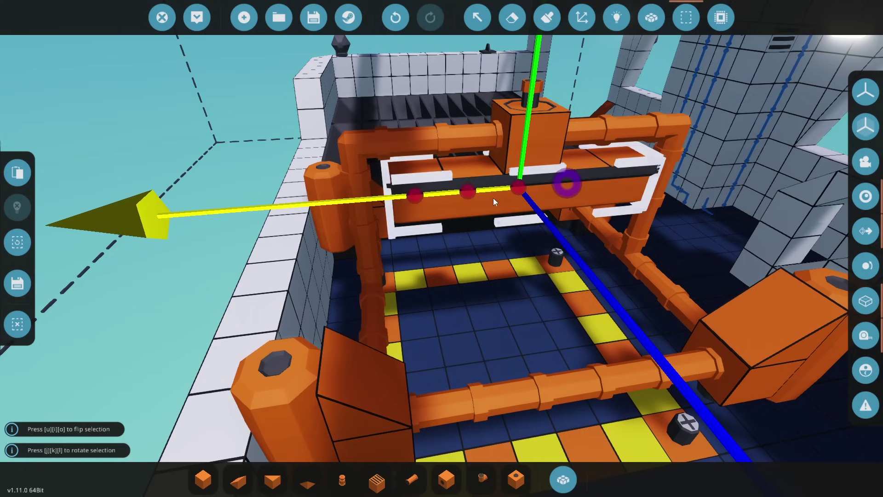
Step: Merge the controller's body with the frame body at the cable anchor
{"action": "left_click", "coordinate": [650, 19]}
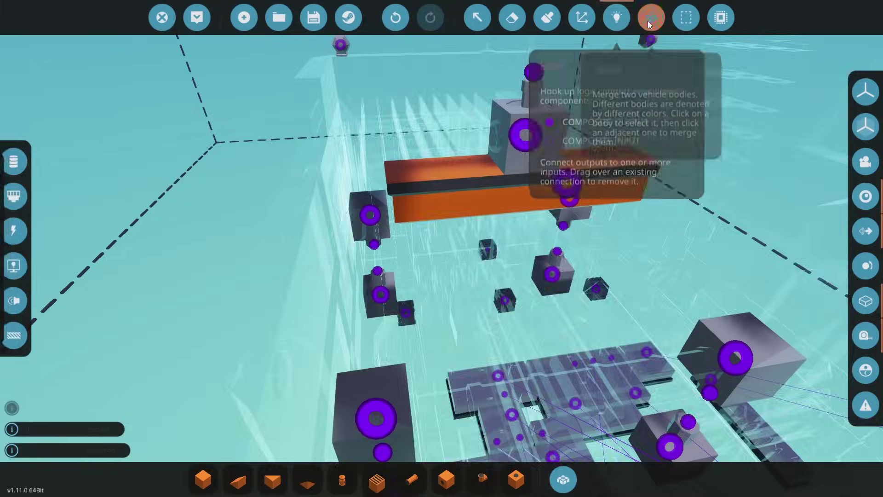
{"action": "left_click", "coordinate": [647, 21]}
{"action": "left_click", "coordinate": [479, 173]}
{"action": "left_click", "coordinate": [514, 161]}
{"action": "scroll", "coordinate": [515, 170], "scroll_direction": "up", "scroll_amount": 1}
Step: Delete the straight crossbar pipes on both sides of the cable anchor, keeping the corner pipes on the uprights
{"action": "key", "text": "1"}
{"action": "right_click_drag", "start_coordinate": [514, 171], "coordinate": [504, 165]}
{"action": "key", "text": "3"}
{"action": "key", "text": "2"}
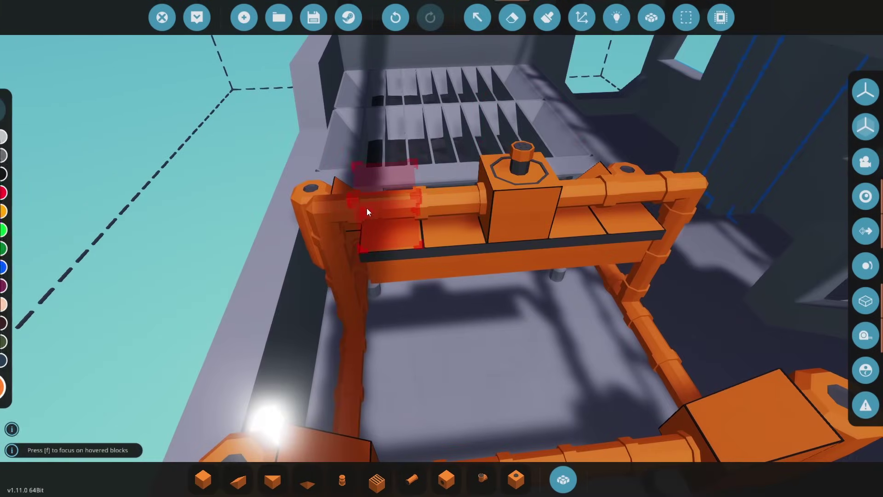
{"action": "left_click", "coordinate": [380, 212]}
{"action": "left_click", "coordinate": [449, 203]}
{"action": "key", "text": "d"}
{"action": "left_click", "coordinate": [437, 197]}
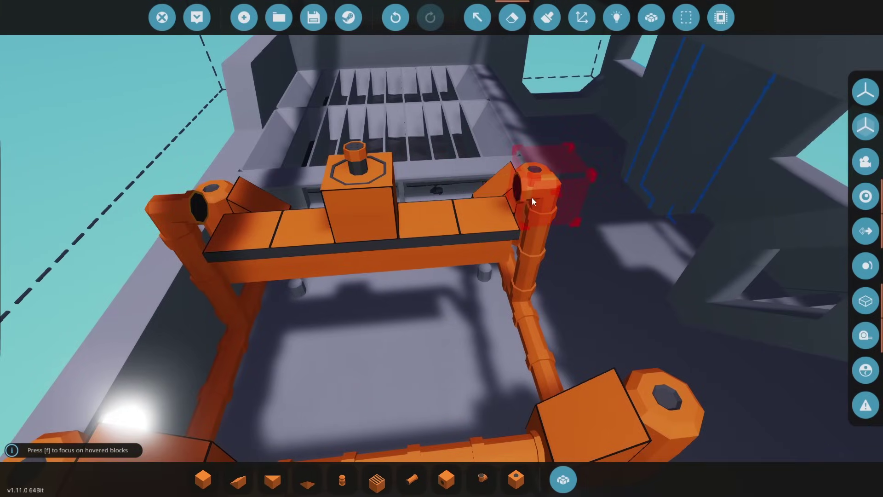
Step: Place a pipe elbow on each end of the controller, rotated to meet the corner pipes of the frame's uprights
{"action": "left_click", "coordinate": [482, 479]}
{"action": "left_click", "coordinate": [501, 210]}
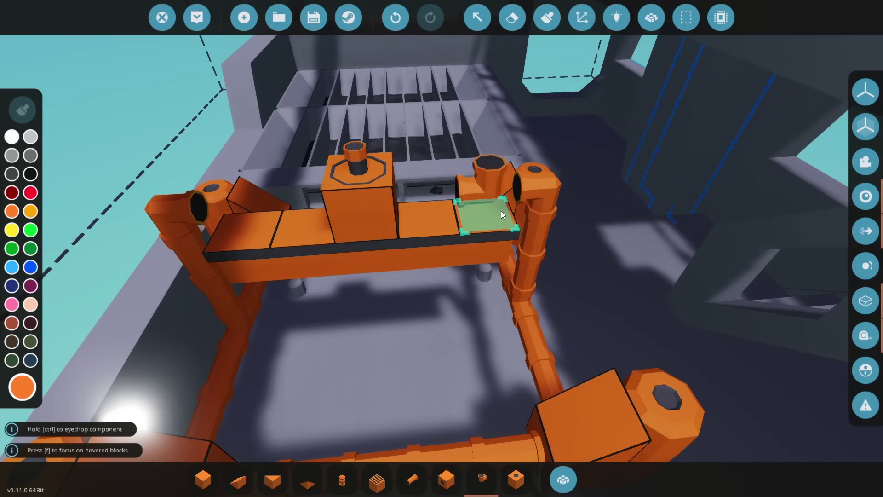
{"action": "key", "text": "u"}
{"action": "key", "text": "u"}
{"action": "left_click", "coordinate": [501, 211]}
{"action": "key", "text": "j"}
{"action": "key", "text": "j"}
{"action": "left_click", "coordinate": [277, 222]}
Step: Place wedges on the controller on both sides of the cable anchor, sloping away from it
{"action": "left_click", "coordinate": [238, 481]}
{"action": "left_click", "coordinate": [310, 219]}
{"action": "key", "text": "j"}
{"action": "left_click", "coordinate": [310, 220]}
{"action": "key", "text": "j"}
{"action": "key", "text": "j"}
{"action": "left_click", "coordinate": [416, 222]}
Step: Wire the controller's Extend Net, Retract Net and Release Net outputs to a corner net anchor, and start linking its Cable Anchor composite input
{"action": "right_click_drag", "start_coordinate": [487, 333], "coordinate": [488, 330]}
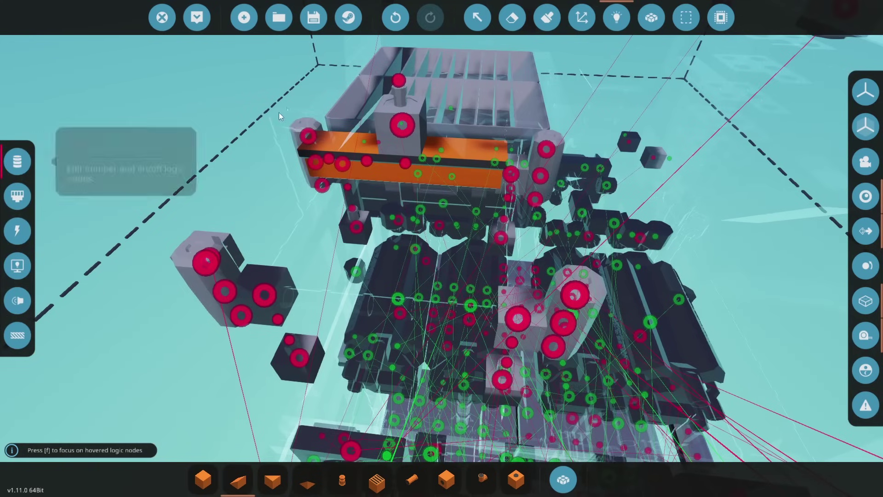
{"action": "right_click_drag", "start_coordinate": [280, 112], "coordinate": [405, 135]}
{"action": "left_click_drag", "start_coordinate": [395, 138], "coordinate": [292, 294]}
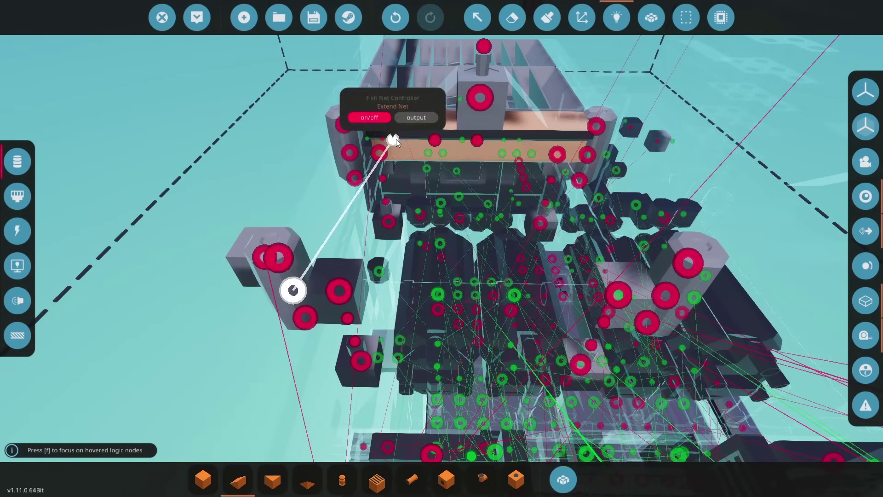
{"action": "left_click_drag", "start_coordinate": [435, 139], "coordinate": [278, 257]}
{"action": "left_click_drag", "start_coordinate": [477, 140], "coordinate": [277, 258]}
{"action": "left_click", "coordinate": [23, 205]}
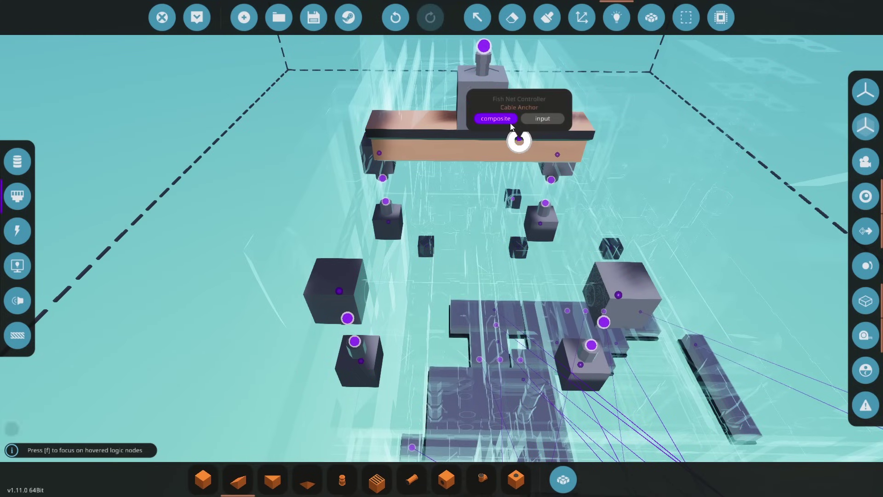
Step: Remove the wedge on one side of the cable anchor to clear a spot on the controller
{"action": "left_click", "coordinate": [512, 18]}
{"action": "right_click_drag", "start_coordinate": [591, 167], "coordinate": [413, 217]}
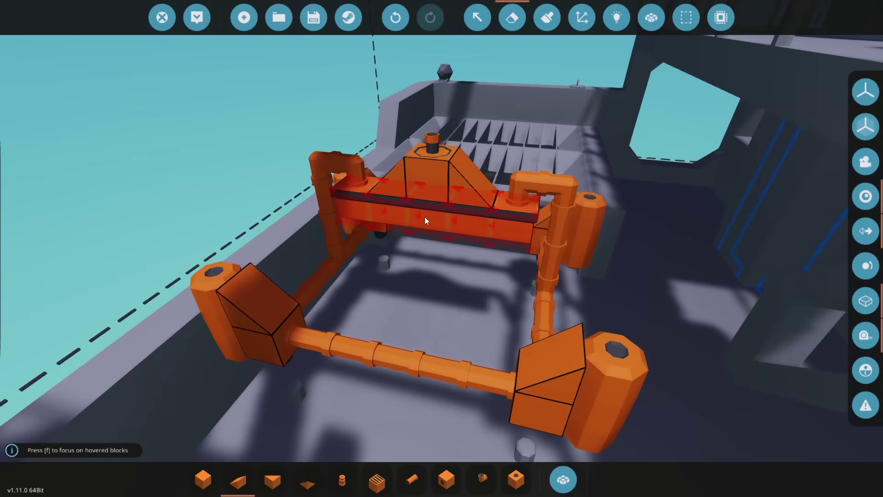
{"action": "mouse_move", "coordinate": [364, 156]}
{"action": "right_mouse_down"}
{"action": "mouse_move", "coordinate": [414, 179]}
{"action": "mouse_move", "coordinate": [483, 174]}
{"action": "mouse_move", "coordinate": [380, 214]}
{"action": "right_mouse_up"}
{"action": "scroll", "coordinate": [432, 226], "scroll_direction": "down", "scroll_amount": 2}
{"action": "key", "text": "w"}
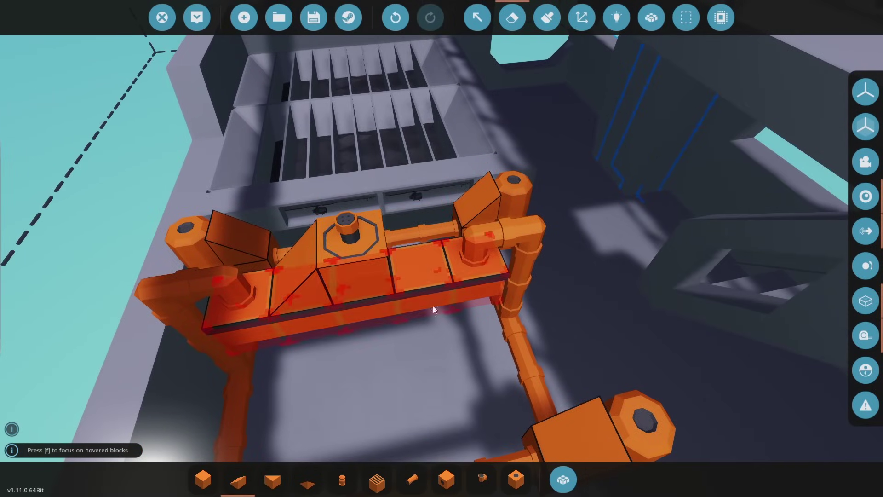
Step: Search the component inventory for "light" and place a Light on the controller beside the cable anchor
{"action": "left_click", "coordinate": [562, 490]}
{"action": "type", "text": "light"}
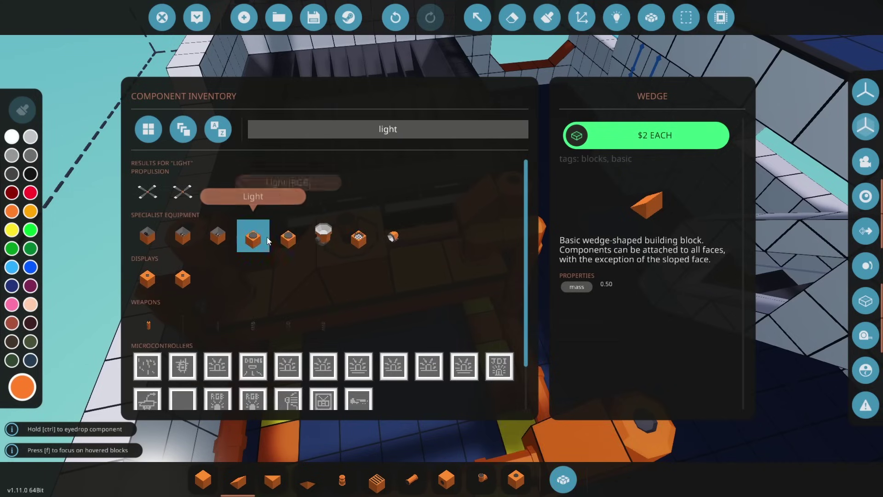
{"action": "left_click", "coordinate": [253, 236]}
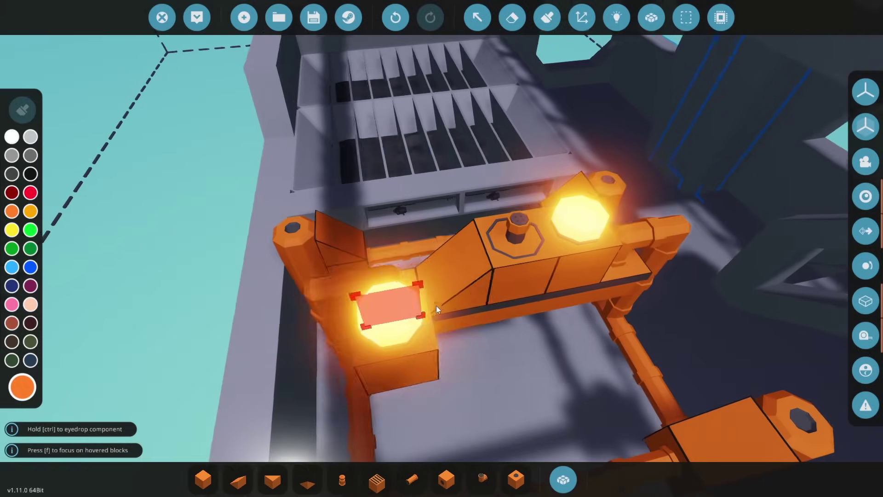
{"action": "right_click_drag", "start_coordinate": [437, 305], "coordinate": [620, 285]}
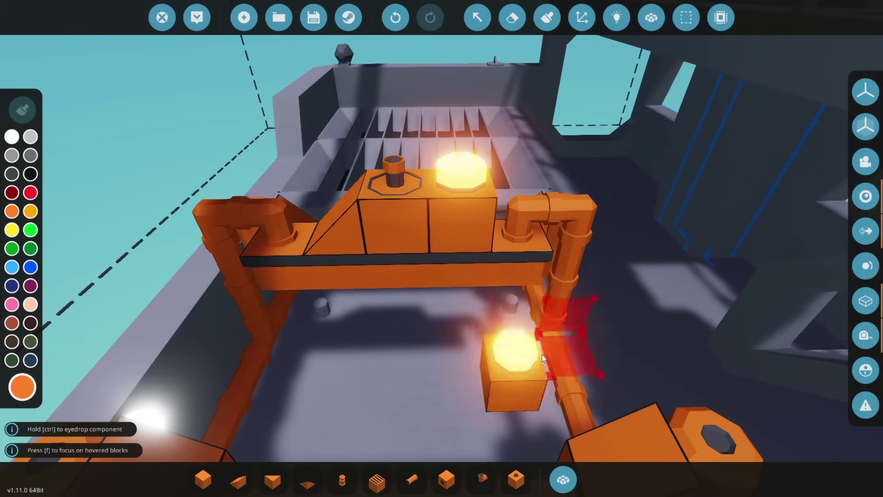
{"action": "right_click_drag", "start_coordinate": [542, 354], "coordinate": [563, 363]}
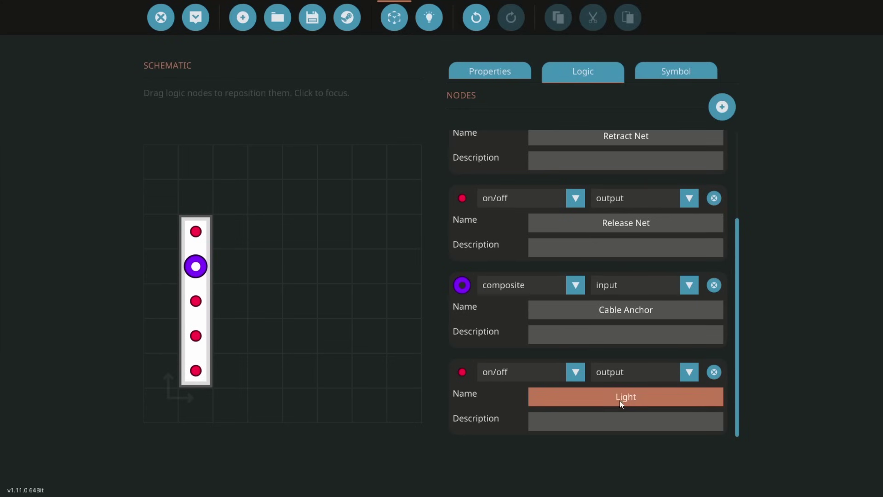
Step: Set the Composite Read gate feeding the Light output to channel 4 and return to the vehicle with the controller updated
{"action": "left_click", "coordinate": [441, 16]}
{"action": "left_click", "coordinate": [325, 326]}
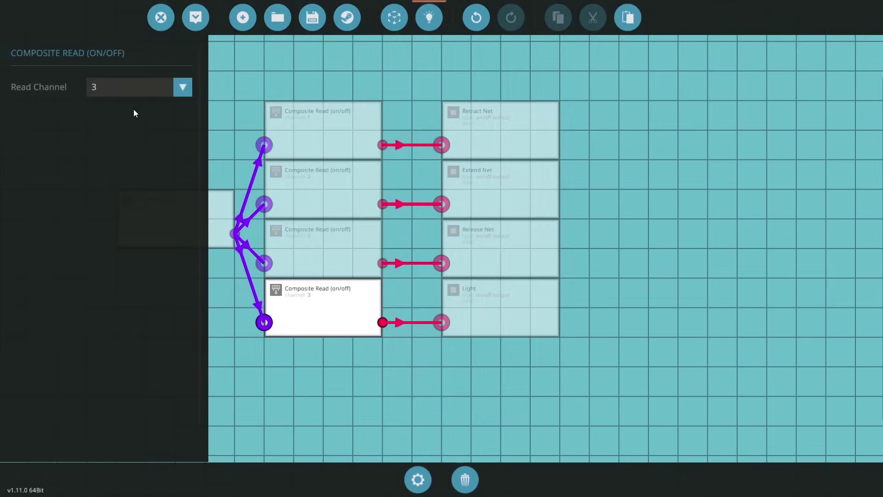
{"action": "left_click", "coordinate": [129, 91]}
{"action": "left_click", "coordinate": [118, 179]}
{"action": "left_click", "coordinate": [452, 393]}
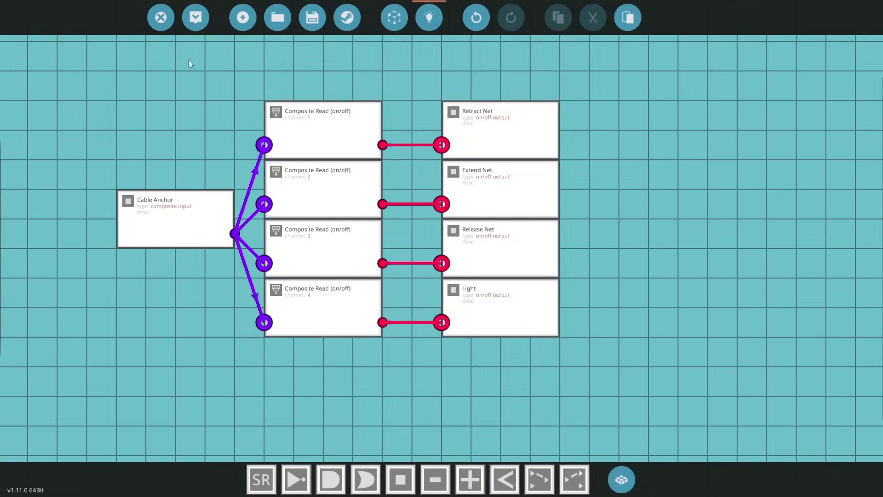
{"action": "left_click", "coordinate": [190, 20]}
{"action": "left_click", "coordinate": [476, 341]}
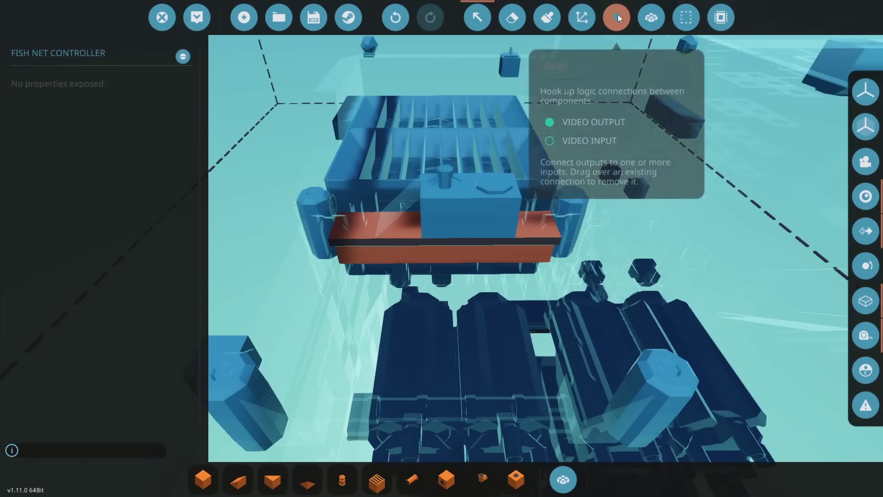
Step: Display the on/off logic connections around the controller and its light
{"action": "left_click", "coordinate": [617, 17]}
{"action": "left_click", "coordinate": [13, 162]}
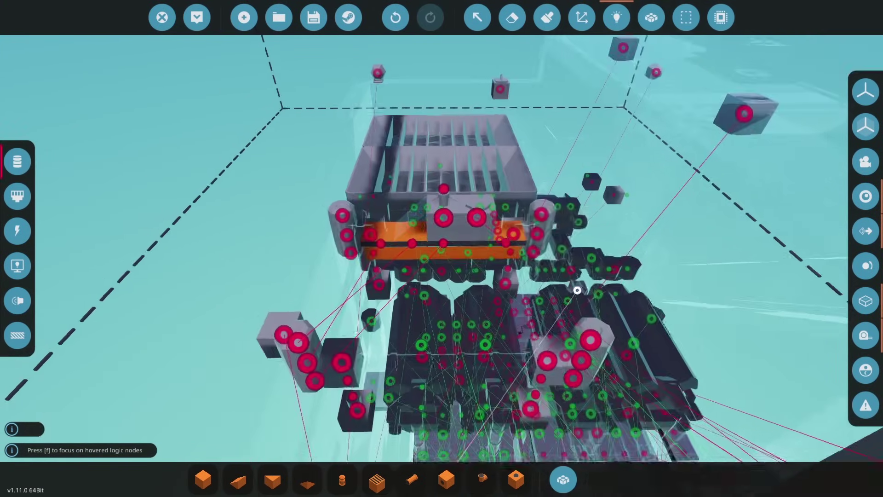
{"action": "right_click_drag", "start_coordinate": [577, 290], "coordinate": [667, 295]}
{"action": "key", "text": "x"}
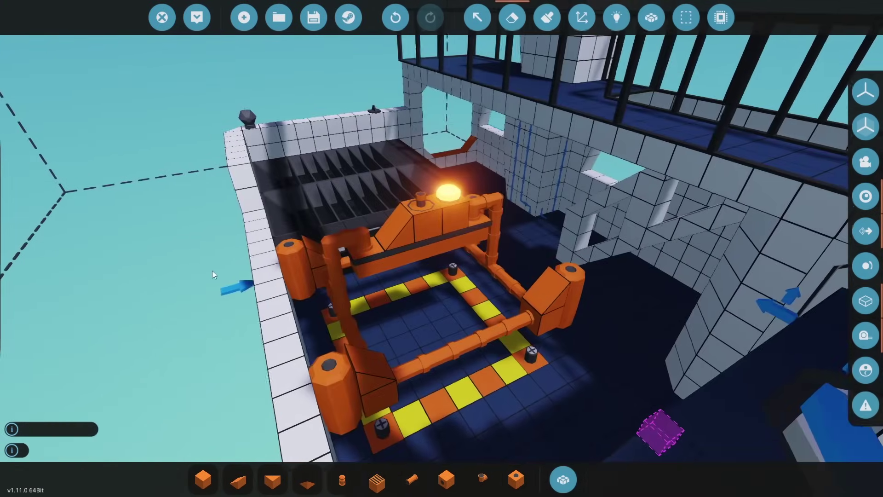
Step: Inspect the net frame and its surroundings on the ship's deck from several angles and distances
{"action": "scroll", "coordinate": [212, 271], "scroll_direction": "down", "scroll_amount": 2}
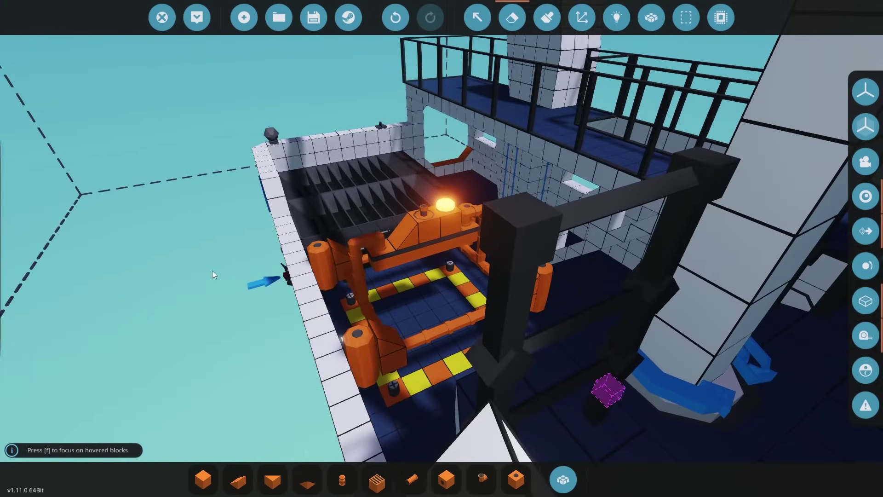
{"action": "scroll", "coordinate": [212, 271], "scroll_direction": "down", "scroll_amount": 3}
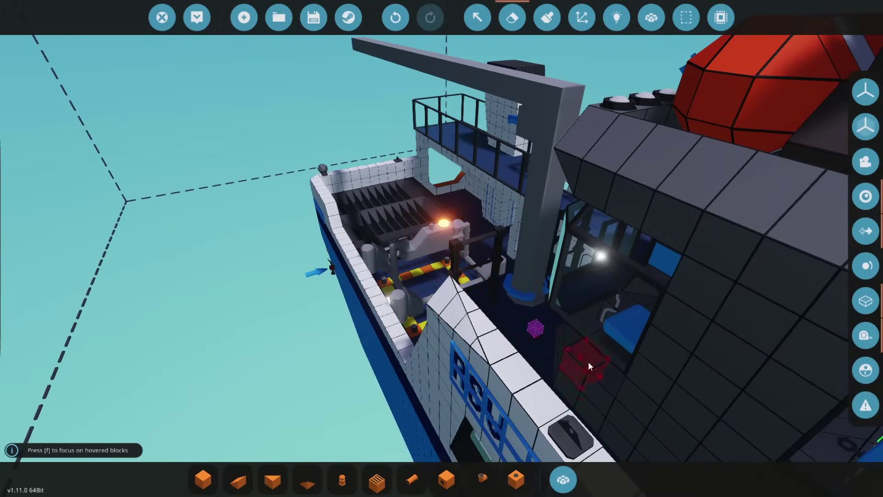
{"action": "right_click_drag", "start_coordinate": [605, 351], "coordinate": [460, 400]}
{"action": "scroll", "coordinate": [593, 304], "scroll_direction": "up", "scroll_amount": 2}
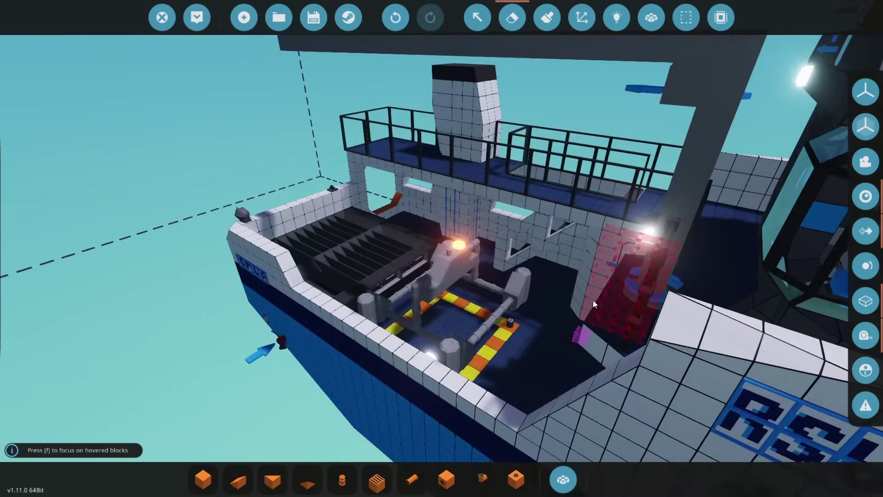
{"action": "scroll", "coordinate": [593, 304], "scroll_direction": "up", "scroll_amount": 3}
{"action": "mouse_move", "coordinate": [322, 276]}
{"action": "right_mouse_down"}
{"action": "mouse_move", "coordinate": [317, 203]}
{"action": "mouse_move", "coordinate": [322, 276]}
{"action": "mouse_move", "coordinate": [311, 273]}
{"action": "right_mouse_up"}
{"action": "left_click", "coordinate": [312, 273]}
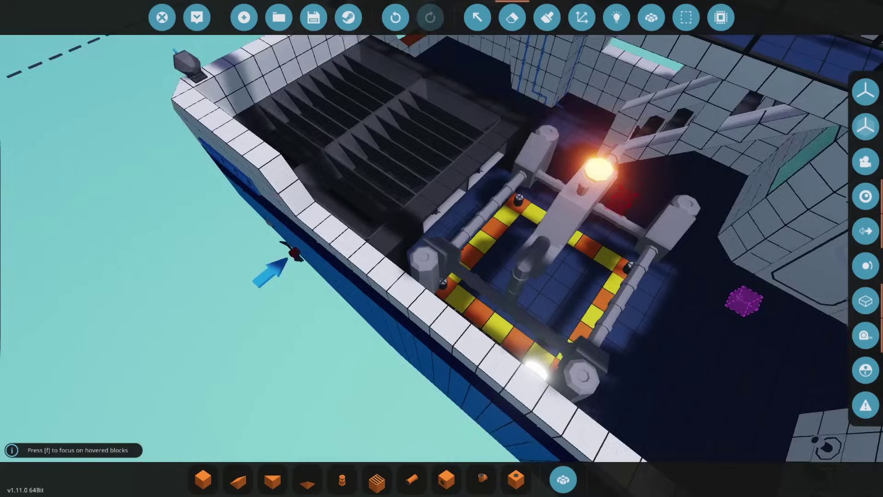
{"action": "right_click_drag", "start_coordinate": [498, 357], "coordinate": [484, 271]}
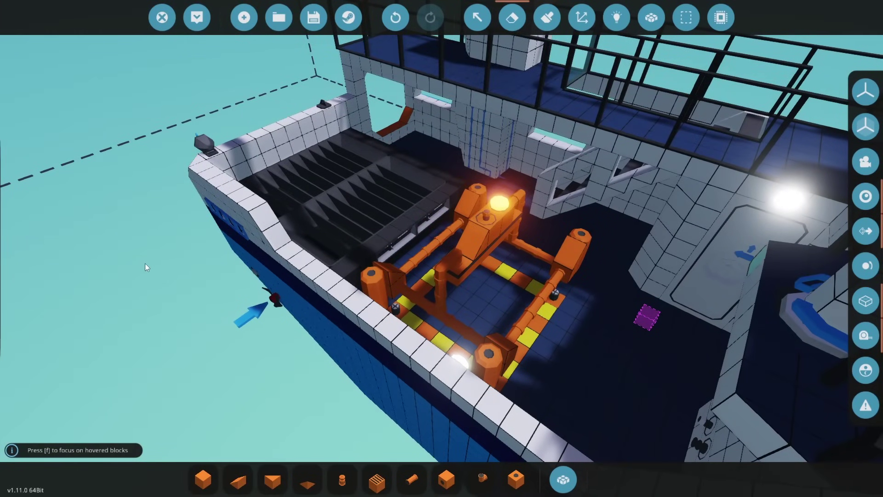
Step: Examine the electrical connections of the components on the deck beside the net frame
{"action": "key", "text": "5"}
{"action": "scroll", "coordinate": [347, 211], "scroll_direction": "up", "scroll_amount": 3}
{"action": "right_click_drag", "start_coordinate": [347, 211], "coordinate": [562, 286]}
{"action": "scroll", "coordinate": [432, 144], "scroll_direction": "up", "scroll_amount": 3}
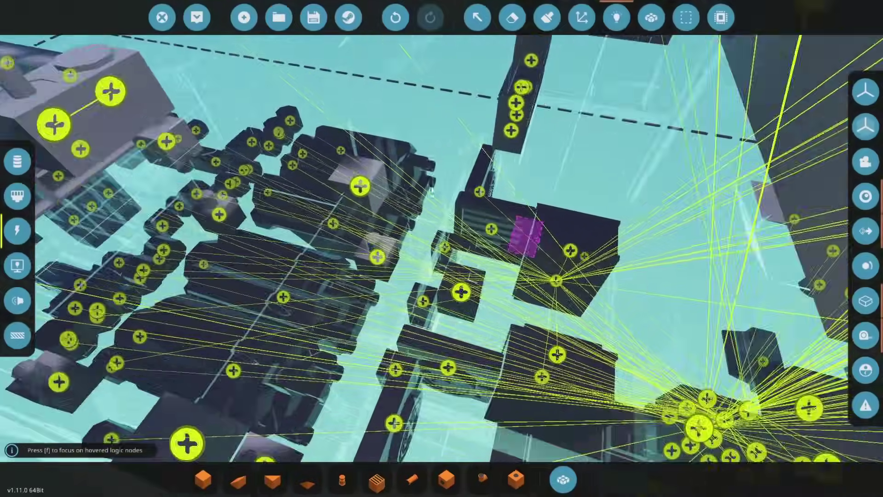
Step: Review the deck instrument panel's four instruments: Retract Net, Dump Net, Extend Net and Net Light, including their types and output channels
{"action": "left_click", "coordinate": [477, 17]}
{"action": "left_click", "coordinate": [464, 308]}
{"action": "key", "text": "2"}
{"action": "scroll", "coordinate": [628, 320], "scroll_direction": "up", "scroll_amount": 3}
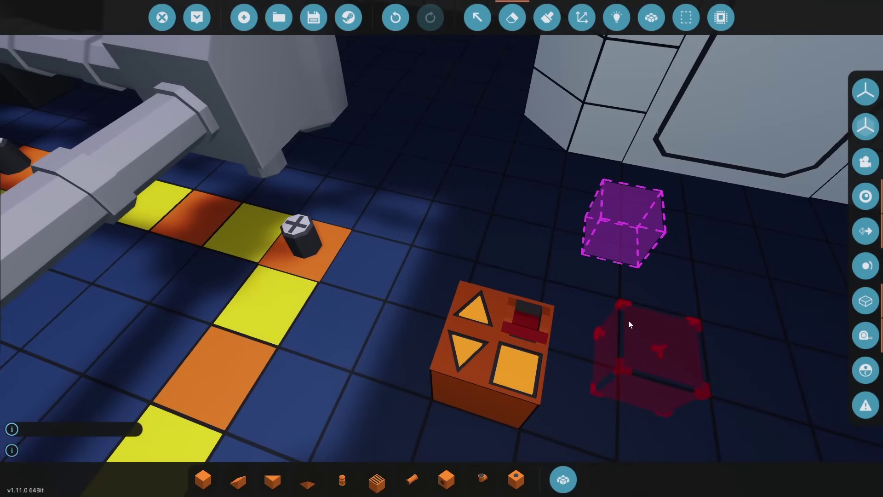
{"action": "middle_click_drag", "start_coordinate": [628, 320], "coordinate": [559, 211]}
{"action": "left_click", "coordinate": [477, 17]}
{"action": "left_click", "coordinate": [431, 230]}
{"action": "left_click", "coordinate": [121, 94]}
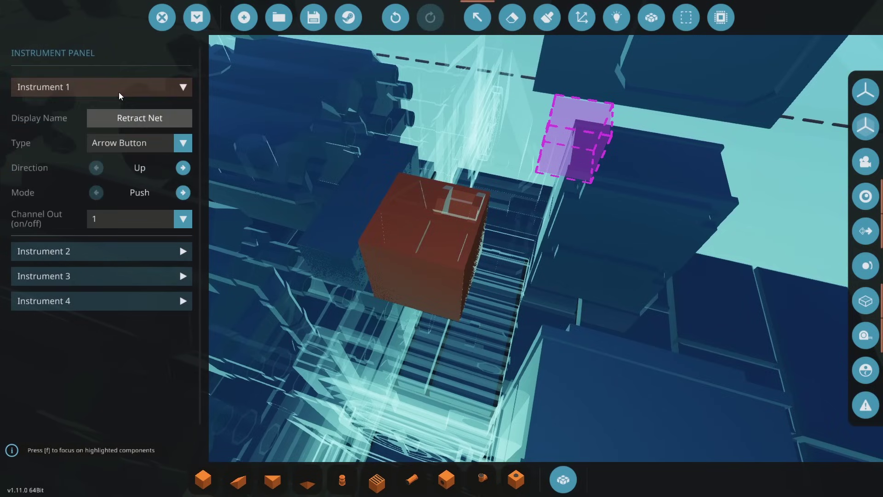
{"action": "left_click", "coordinate": [117, 258]}
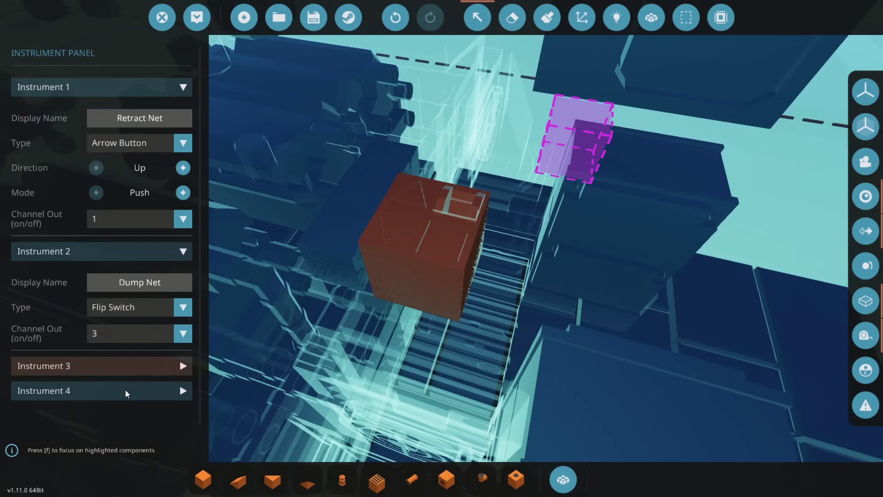
{"action": "left_click", "coordinate": [93, 372]}
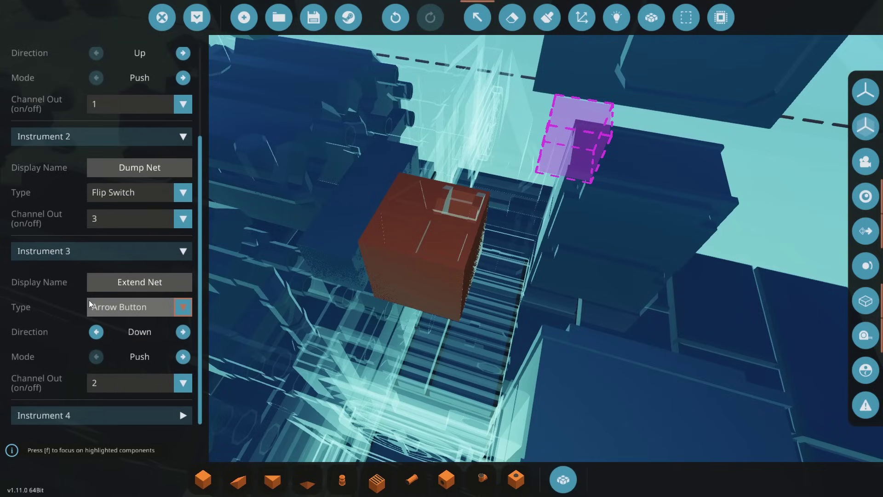
{"action": "left_click", "coordinate": [120, 415]}
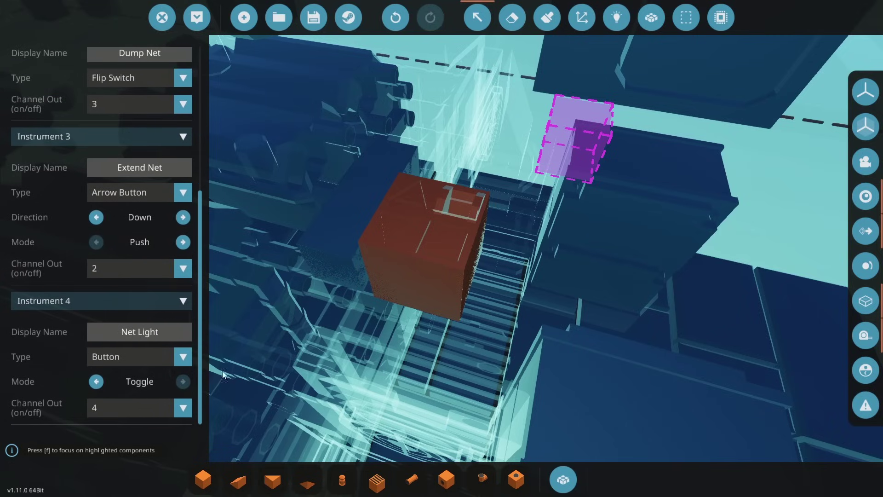
Step: Wire the deck instrument panel's electric node into the ship's power connections
{"action": "left_click", "coordinate": [616, 17]}
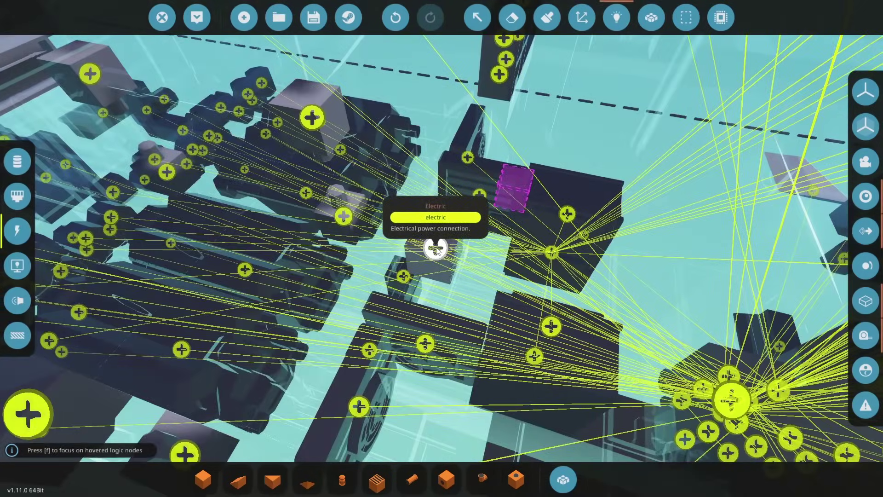
{"action": "scroll", "coordinate": [437, 248], "scroll_direction": "down", "scroll_amount": 3}
{"action": "left_click_drag", "start_coordinate": [437, 251], "coordinate": [438, 207]}
{"action": "key", "text": "d"}
{"action": "key", "text": "s"}
{"action": "scroll", "coordinate": [511, 243], "scroll_direction": "up", "scroll_amount": 3}
{"action": "right_click_drag", "start_coordinate": [438, 206], "coordinate": [454, 256]}
Step: Display the composite nodes, link the deck instrument panel to the composite wiring and return to the deck beside the net frame
{"action": "left_click", "coordinate": [17, 196]}
{"action": "scroll", "coordinate": [508, 310], "scroll_direction": "down", "scroll_amount": 3}
{"action": "left_click_drag", "start_coordinate": [489, 292], "coordinate": [405, 209]}
{"action": "right_click_drag", "start_coordinate": [495, 301], "coordinate": [404, 209]}
{"action": "left_click_drag", "start_coordinate": [405, 209], "coordinate": [328, 341]}
{"action": "key", "text": "2"}
{"action": "mouse_move", "coordinate": [328, 341]}
{"action": "right_mouse_down"}
{"action": "mouse_move", "coordinate": [361, 348]}
{"action": "mouse_move", "coordinate": [466, 339]}
{"action": "mouse_move", "coordinate": [355, 151]}
{"action": "right_mouse_up"}
{"action": "key", "text": "space"}
{"action": "mouse_move", "coordinate": [375, 103]}
{"action": "right_mouse_down"}
{"action": "mouse_move", "coordinate": [490, 184]}
{"action": "mouse_move", "coordinate": [474, 156]}
{"action": "right_mouse_up"}
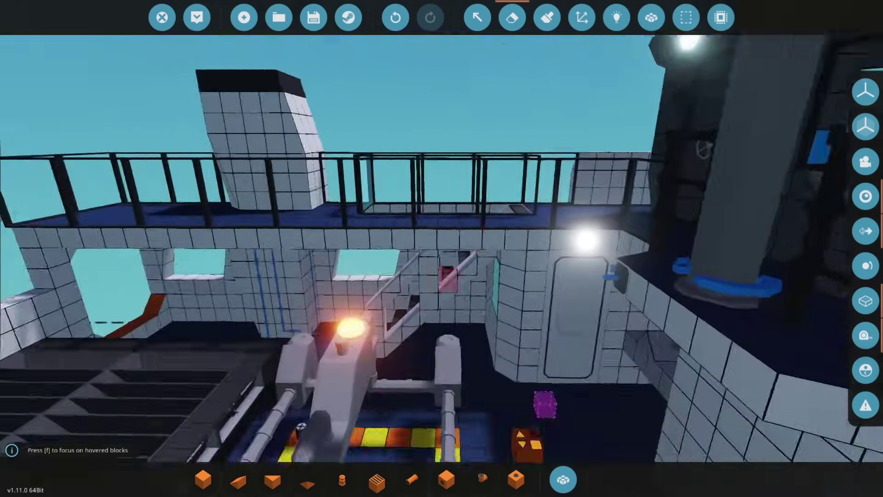
Step: Connect the instrument panel's composite output signal to the crane component above the deck
{"action": "key", "text": "3"}
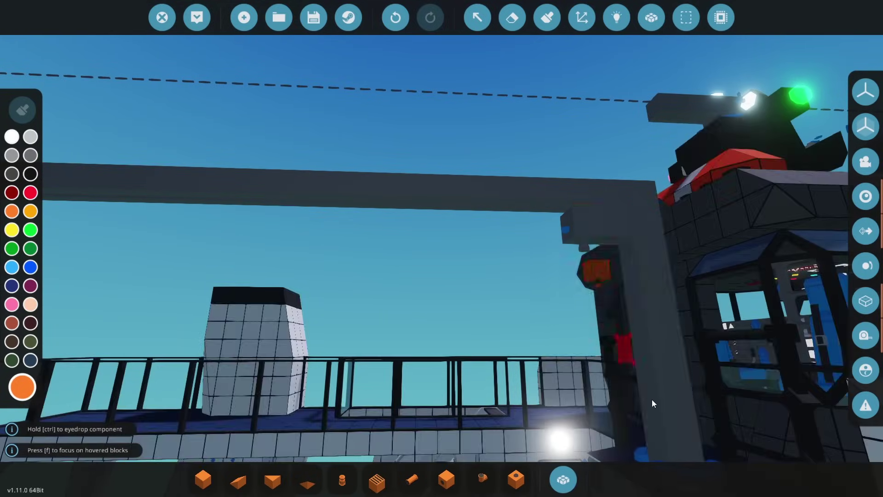
{"action": "left_click", "coordinate": [617, 18]}
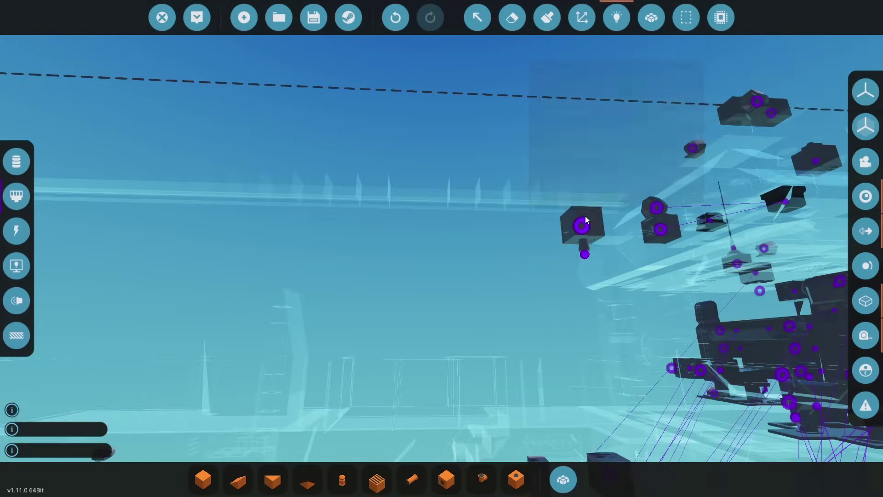
{"action": "right_click_drag", "start_coordinate": [585, 216], "coordinate": [534, 298]}
{"action": "right_click_drag", "start_coordinate": [477, 335], "coordinate": [484, 314]}
{"action": "key", "text": "w"}
{"action": "key", "text": "d"}
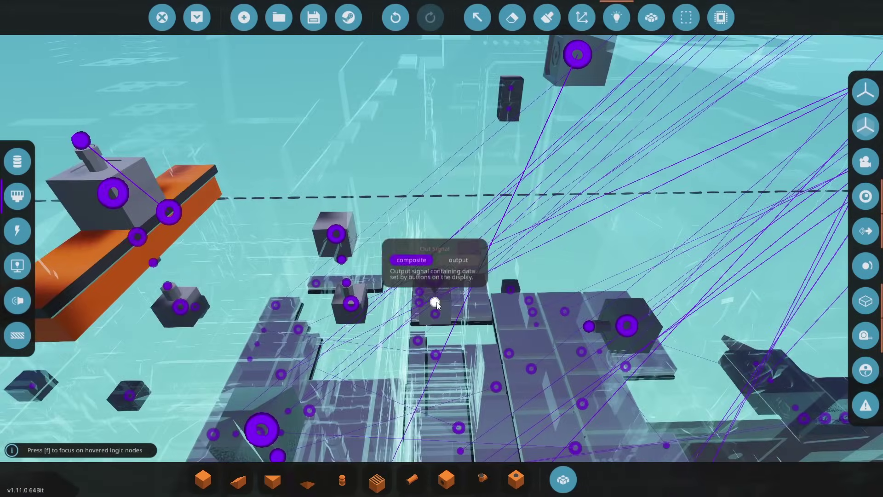
{"action": "key", "text": "s"}
{"action": "left_click_drag", "start_coordinate": [435, 302], "coordinate": [501, 165]}
{"action": "left_click_drag", "start_coordinate": [492, 130], "coordinate": [492, 130]}
Step: Draw an electrical connection from the Electric B terminal of Electronic Systems Power
{"action": "left_click", "coordinate": [17, 336]}
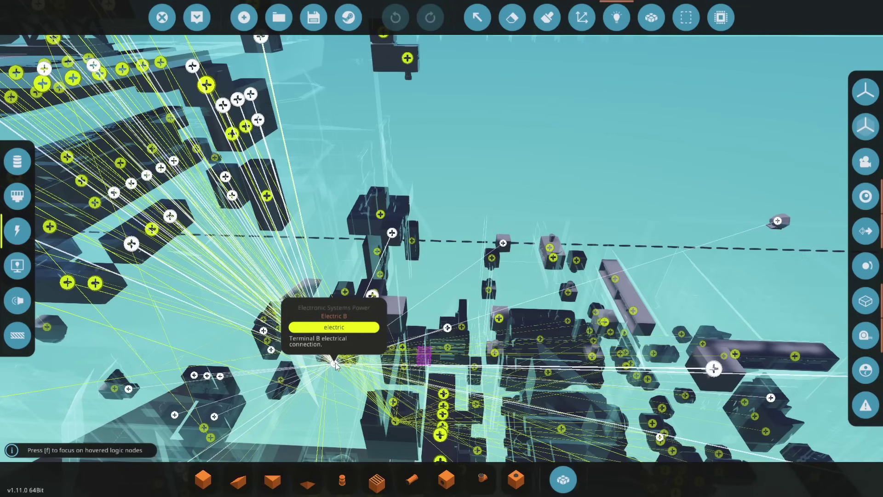
{"action": "left_click_drag", "start_coordinate": [335, 363], "coordinate": [396, 262]}
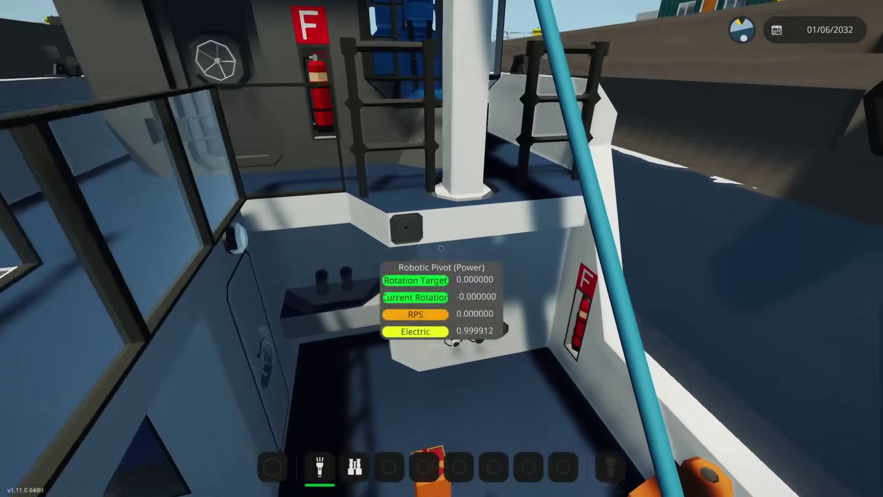
Step: Test the Net Light button on the spawned ship's deck panel by switching it on and off
{"action": "key", "text": "w"}
{"action": "key", "text": "a"}
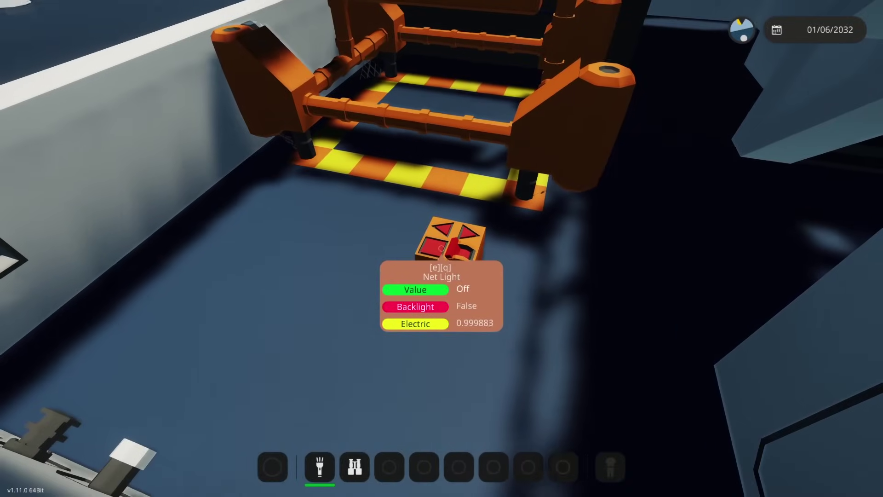
{"action": "left_click", "coordinate": [441, 248]}
{"action": "key", "text": "w"}
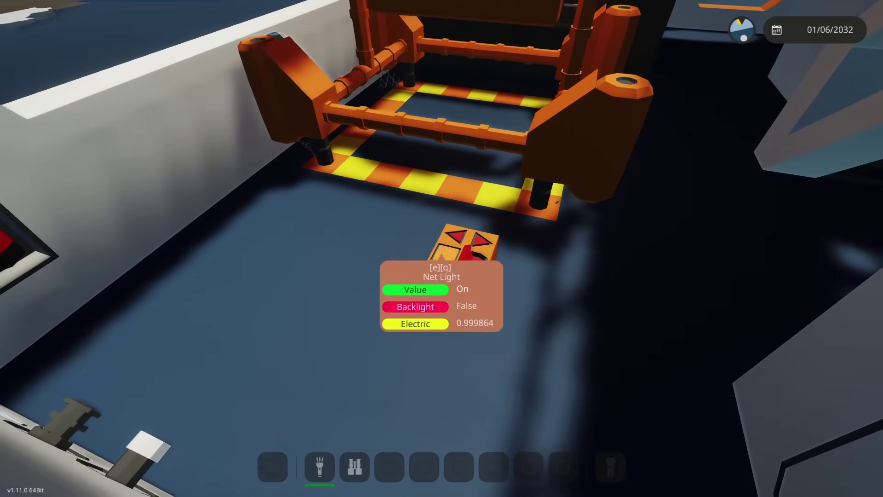
{"action": "key", "text": "e"}
{"action": "key", "text": "a"}
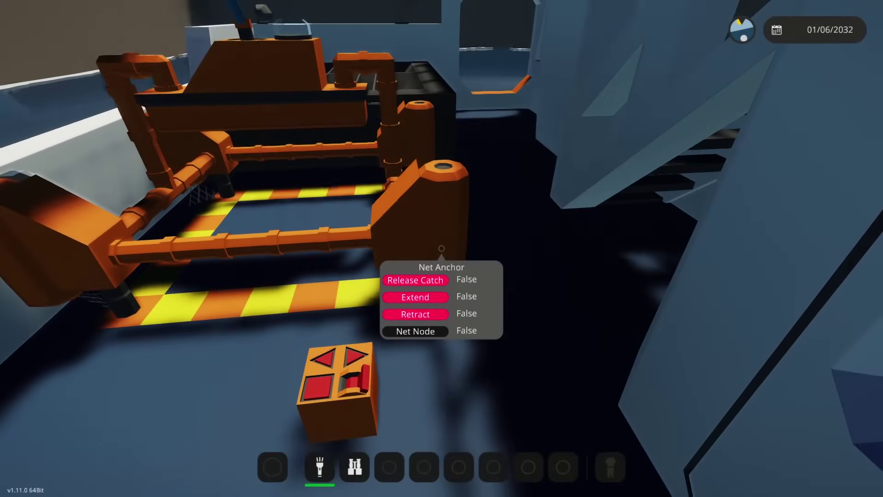
Step: Check the net anchors' Release Catch state while testing the Dump Net and Extend Net controls on the deck panel
{"action": "key", "text": "w"}
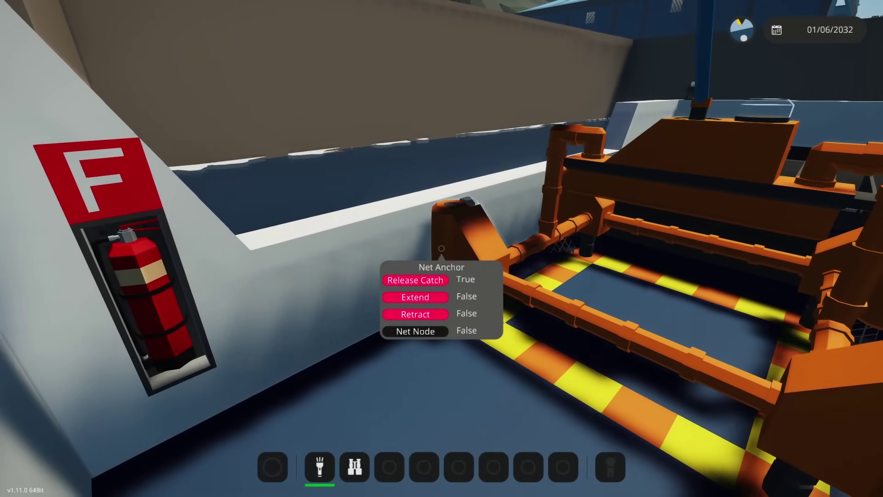
{"action": "key", "text": "s"}
{"action": "key", "text": "q"}
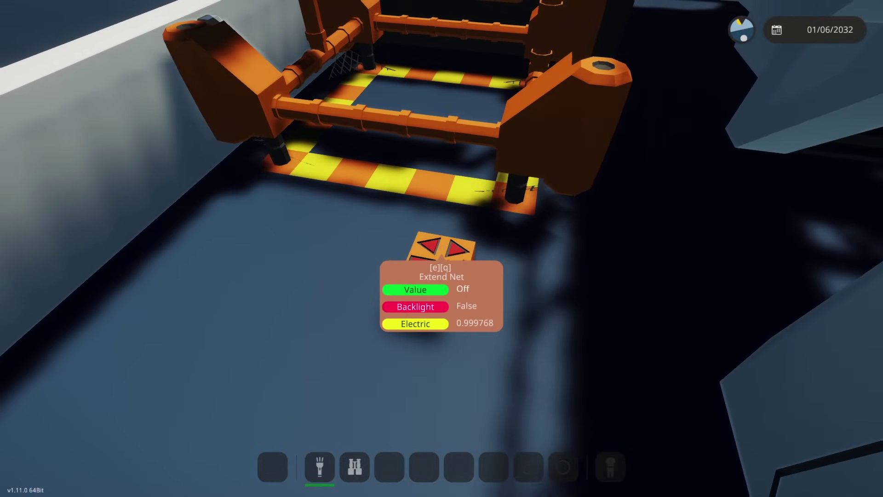
{"action": "key", "text": "w"}
{"action": "key", "text": "s"}
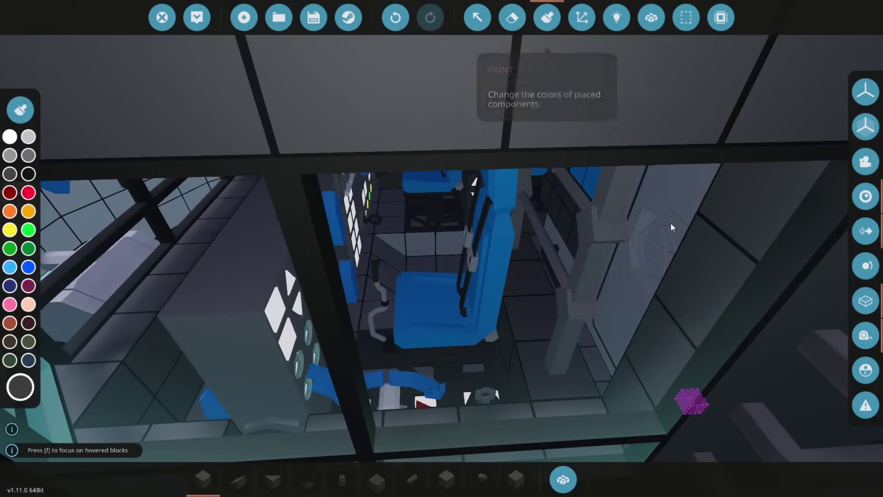
Step: Examine the ship's bridge from outside and inside, ending at the panels above the window facing the deck
{"action": "right_click_drag", "start_coordinate": [670, 223], "coordinate": [671, 156]}
{"action": "scroll", "coordinate": [670, 223], "scroll_direction": "down", "scroll_amount": 6}
{"action": "right_click_drag", "start_coordinate": [638, 233], "coordinate": [732, 233]}
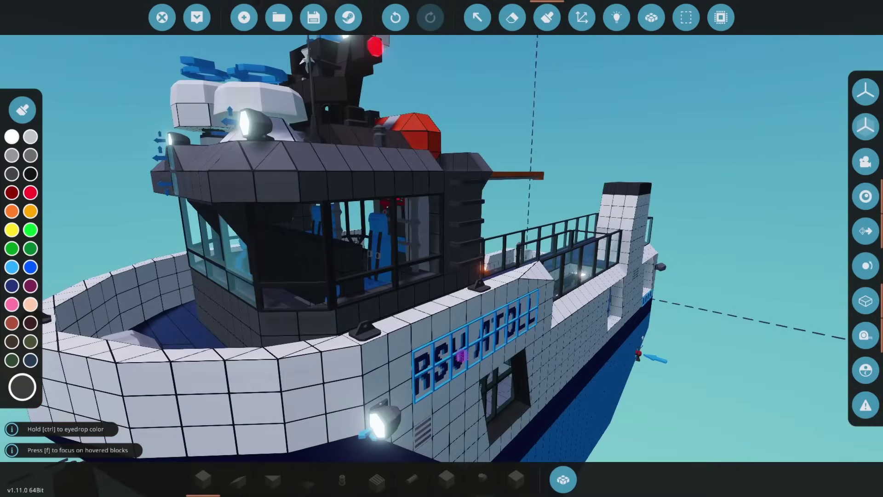
{"action": "key", "text": "w"}
{"action": "key", "text": "a"}
{"action": "mouse_move", "coordinate": [518, 392]}
{"action": "right_mouse_down"}
{"action": "mouse_move", "coordinate": [429, 288]}
{"action": "mouse_move", "coordinate": [442, 290]}
{"action": "mouse_move", "coordinate": [570, 450]}
{"action": "mouse_move", "coordinate": [543, 436]}
{"action": "mouse_move", "coordinate": [515, 341]}
{"action": "mouse_move", "coordinate": [479, 331]}
{"action": "mouse_move", "coordinate": [313, 349]}
{"action": "right_mouse_up"}
{"action": "key", "text": "w"}
{"action": "right_click_drag", "start_coordinate": [516, 248], "coordinate": [331, 265]}
{"action": "key", "text": "w"}
{"action": "key", "text": "w"}
{"action": "key", "text": "s"}
{"action": "right_click_drag", "start_coordinate": [384, 308], "coordinate": [383, 308]}
Step: Place another instrument panel beside the display above the bridge window, opposite the arrow-button panel
{"action": "left_click", "coordinate": [468, 180]}
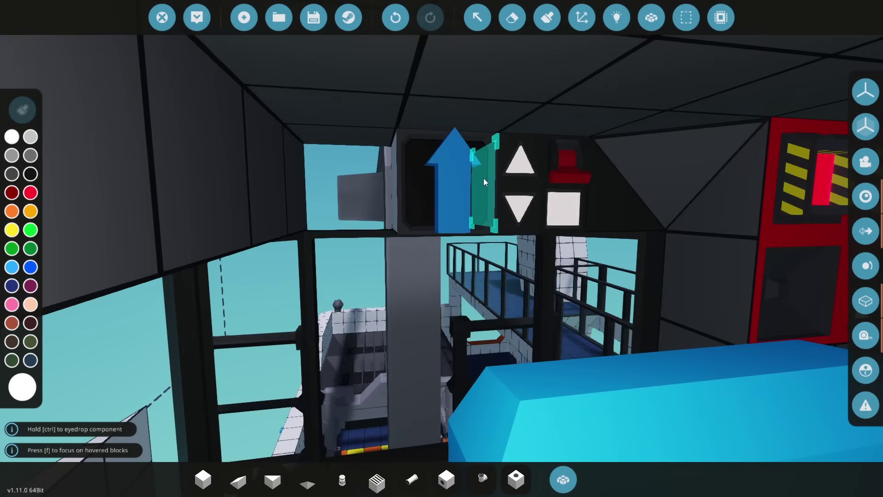
{"action": "left_click", "coordinate": [484, 178], "text": "ctrl"}
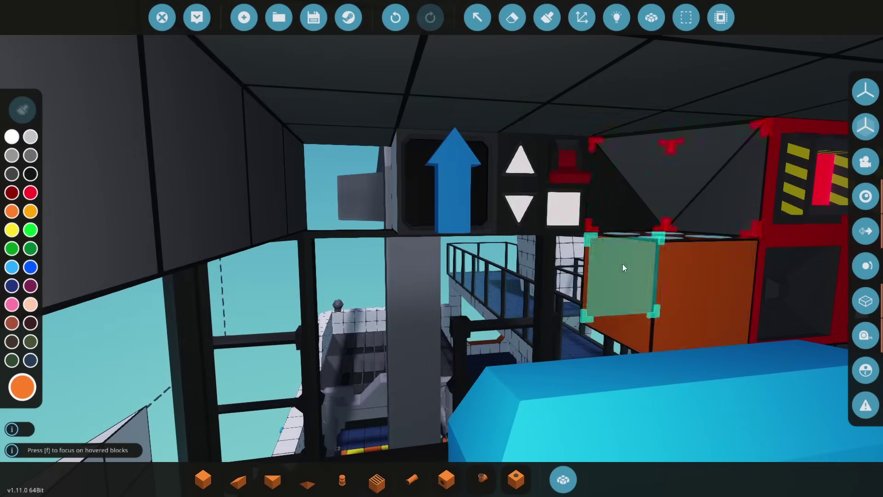
{"action": "mouse_move", "coordinate": [623, 264]}
{"action": "right_mouse_down"}
{"action": "mouse_move", "coordinate": [606, 268]}
{"action": "mouse_move", "coordinate": [631, 252]}
{"action": "right_mouse_up"}
{"action": "right_click_drag", "start_coordinate": [573, 216], "coordinate": [554, 192]}
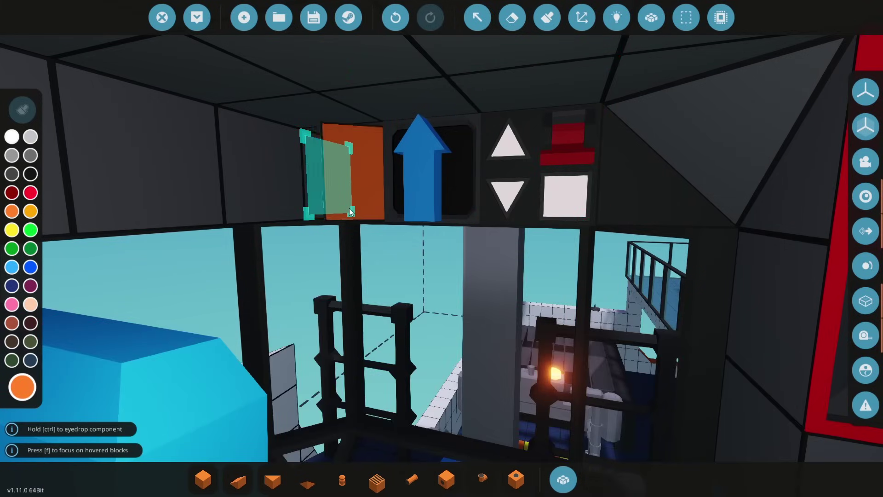
{"action": "left_click", "coordinate": [349, 208]}
Step: Paint the new gauge panel in the bridge dark grey to match the neighbouring panels
{"action": "left_click", "coordinate": [547, 17]}
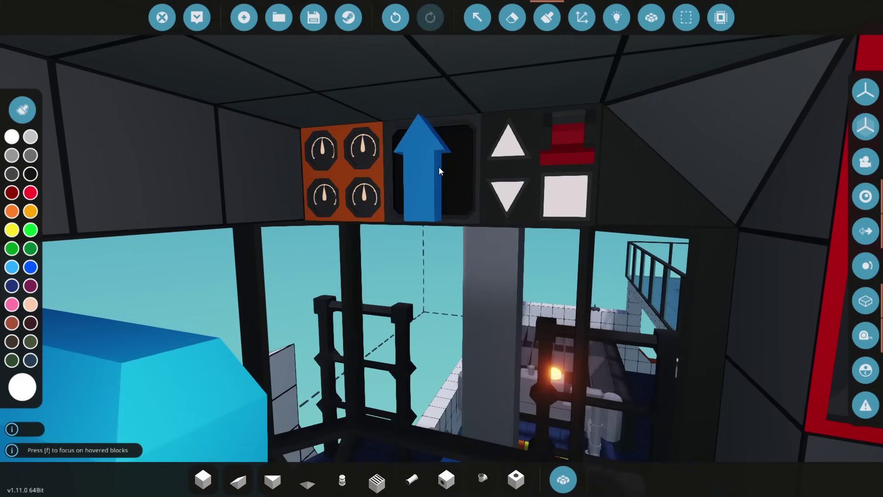
{"action": "scroll", "coordinate": [429, 186], "scroll_direction": "up", "scroll_amount": 2}
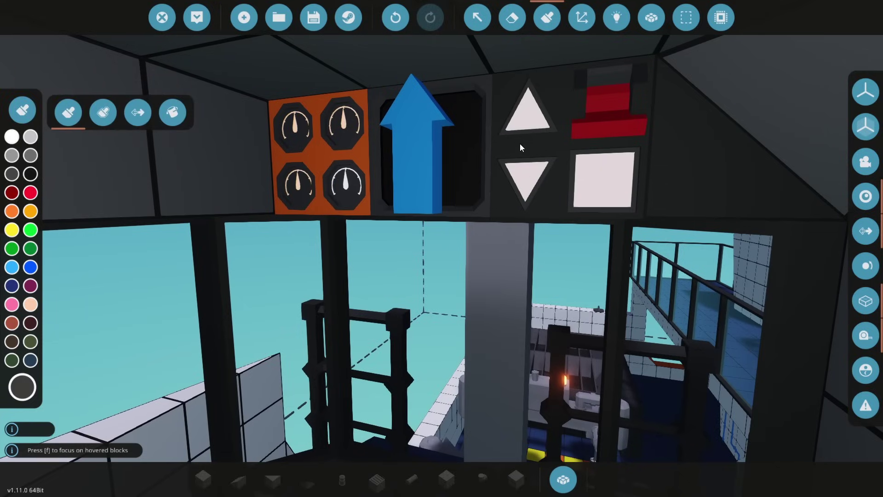
{"action": "right_click_drag", "start_coordinate": [334, 156], "coordinate": [362, 97]}
{"action": "left_click_drag", "start_coordinate": [469, 227], "coordinate": [386, 230]}
Step: Inspect the crane, its underside, the bridge instrument panels and the net frame area from several viewpoints
{"action": "right_click_drag", "start_coordinate": [380, 244], "coordinate": [230, 294]}
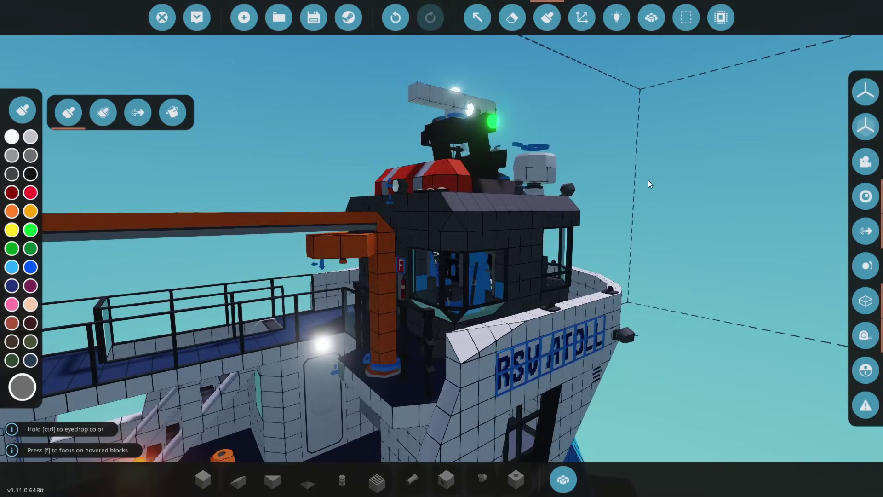
{"action": "scroll", "coordinate": [672, 170], "scroll_direction": "up", "scroll_amount": 5}
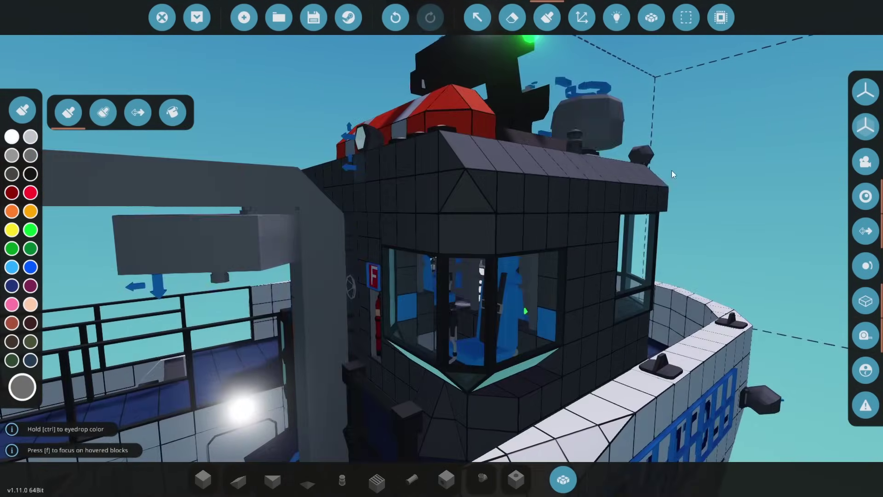
{"action": "right_click_drag", "start_coordinate": [672, 171], "coordinate": [414, 170]}
{"action": "key", "text": "s"}
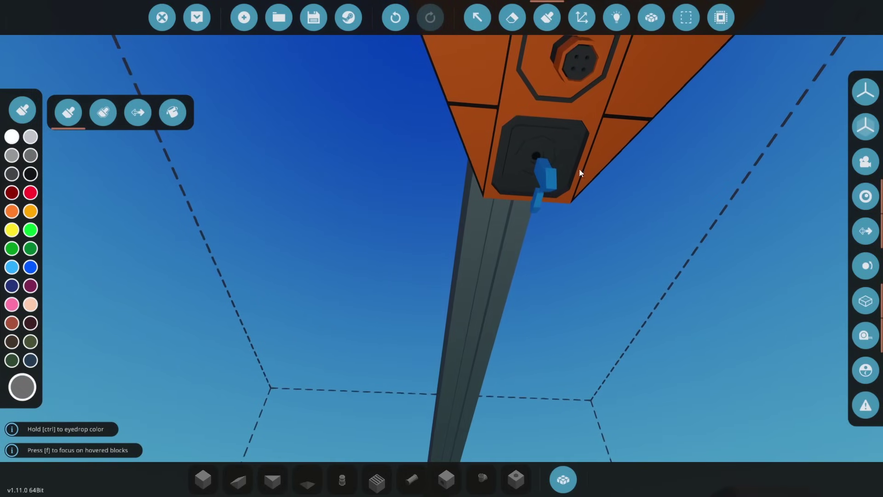
{"action": "right_click_drag", "start_coordinate": [579, 172], "coordinate": [570, 193]}
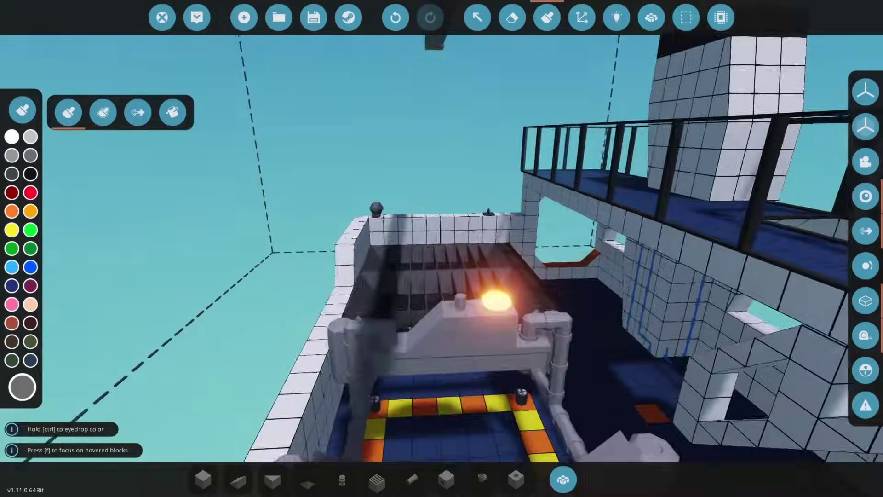
{"action": "key", "text": "s"}
{"action": "right_click_drag", "start_coordinate": [475, 258], "coordinate": [476, 227]}
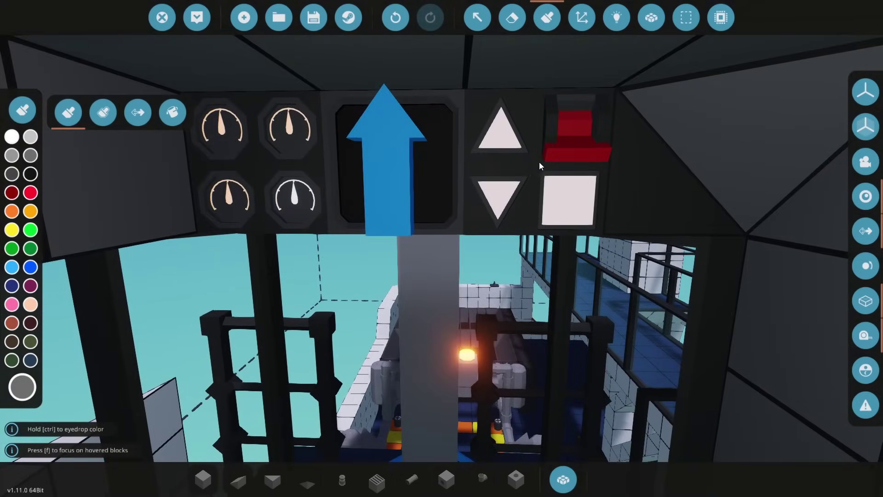
{"action": "left_click", "coordinate": [477, 18]}
{"action": "left_click", "coordinate": [338, 109]}
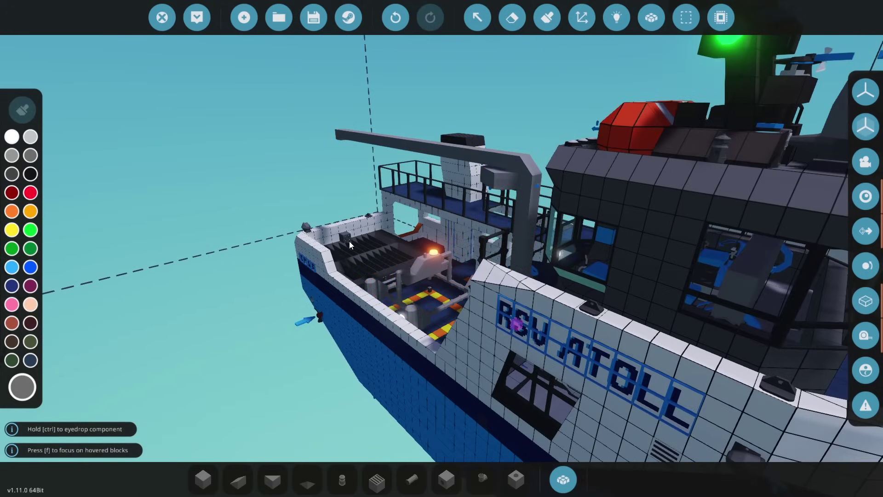
{"action": "scroll", "coordinate": [349, 241], "scroll_direction": "up", "scroll_amount": 3}
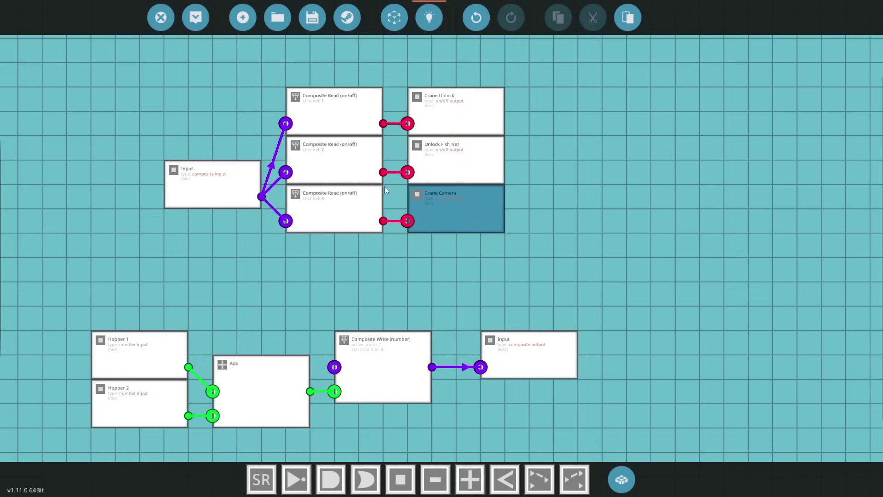
Step: Return to the vehicle with the crane and hopper microcontroller updated and display the number and on/off logic nodes
{"action": "left_click", "coordinate": [196, 18]}
{"action": "left_click", "coordinate": [476, 341]}
{"action": "left_click", "coordinate": [616, 17]}
{"action": "left_click", "coordinate": [17, 162]}
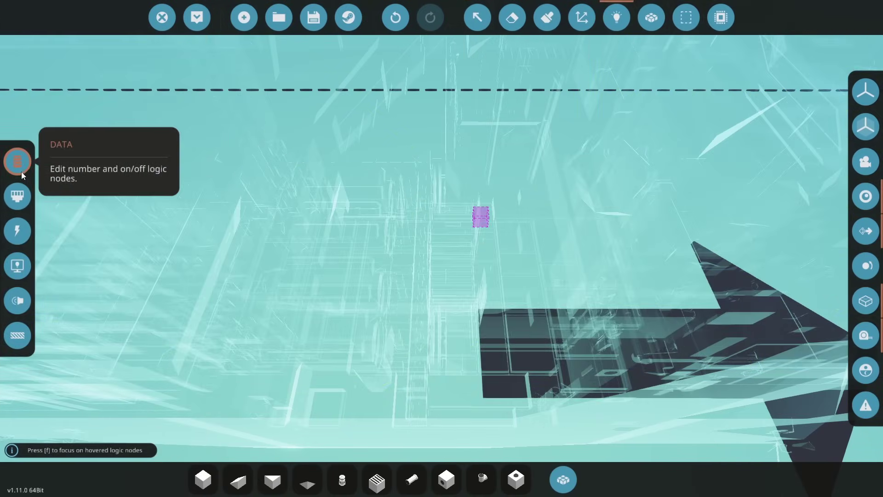
Step: Link the composite data signal to the instrument panel above the bridge window
{"action": "right_click_drag", "start_coordinate": [121, 229], "coordinate": [122, 202]}
{"action": "key", "text": "Escape"}
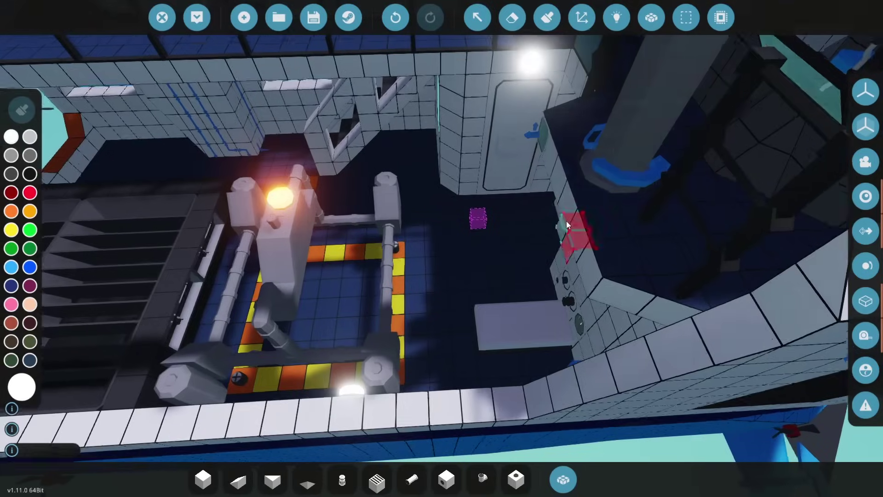
{"action": "scroll", "coordinate": [572, 227], "scroll_direction": "up", "scroll_amount": 4}
{"action": "right_click_drag", "start_coordinate": [572, 227], "coordinate": [663, 240]}
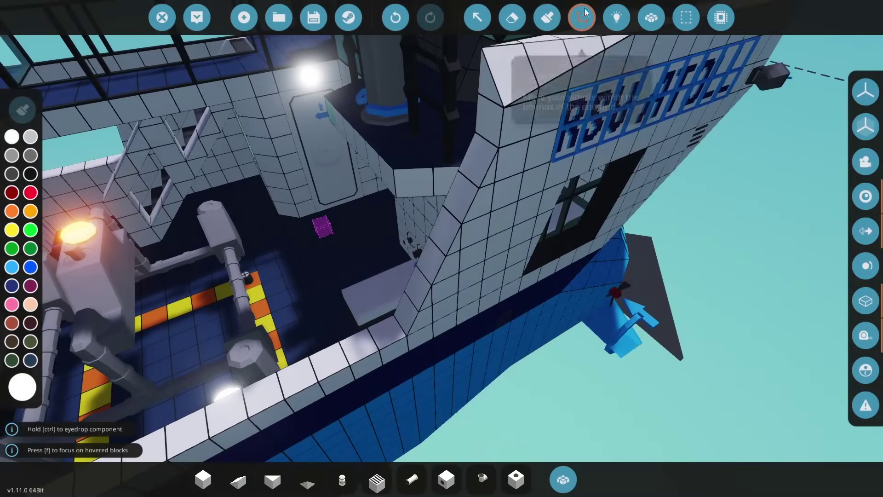
{"action": "left_click", "coordinate": [616, 18]}
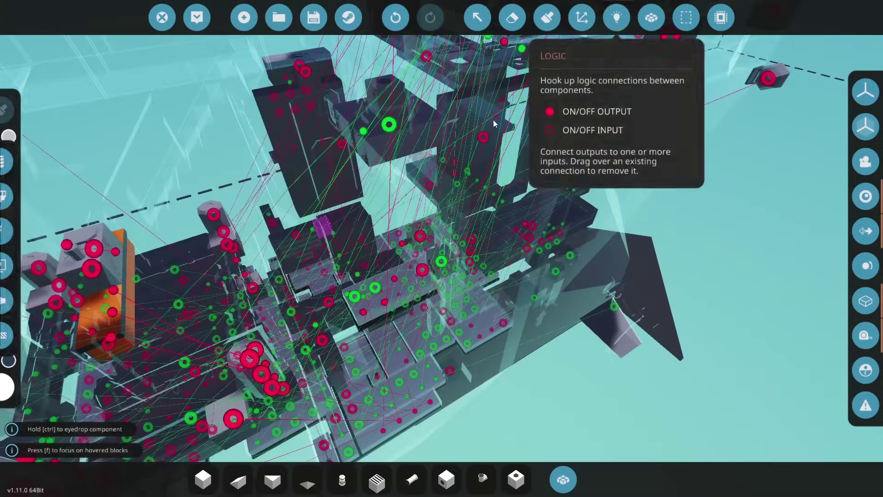
{"action": "left_click", "coordinate": [17, 196]}
{"action": "key", "text": "f"}
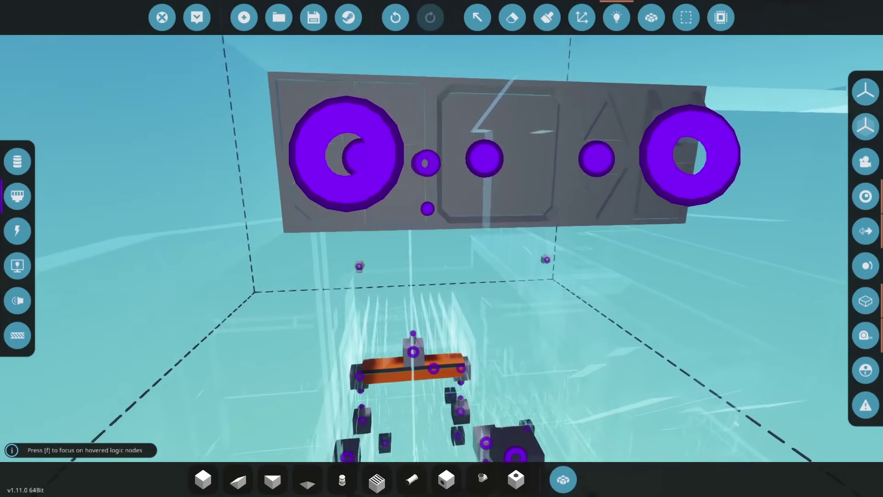
{"action": "right_click_drag", "start_coordinate": [441, 249], "coordinate": [393, 357]}
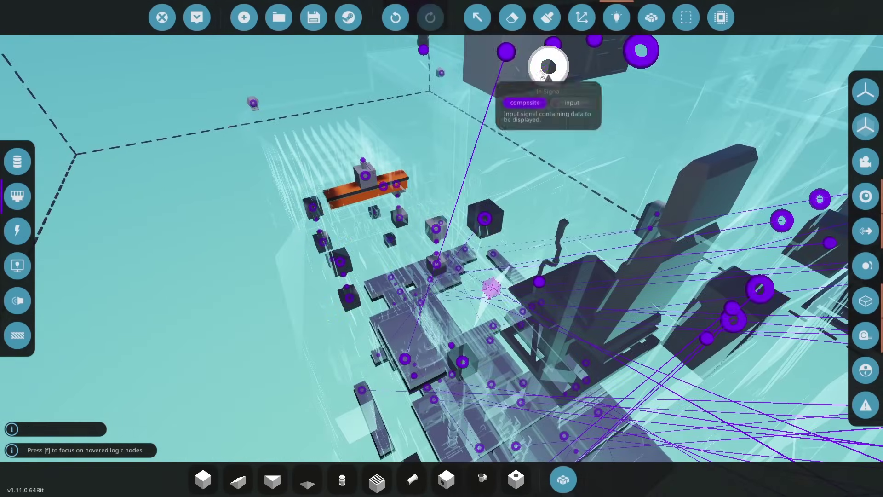
{"action": "scroll", "coordinate": [239, 262], "scroll_direction": "up", "scroll_amount": 2}
Step: Connect the number nodes on the fish hopper to the crane and hopper microcontroller
{"action": "left_click", "coordinate": [17, 164]}
{"action": "scroll", "coordinate": [513, 345], "scroll_direction": "up", "scroll_amount": 3}
{"action": "scroll", "coordinate": [534, 391], "scroll_direction": "down", "scroll_amount": 3}
{"action": "left_click_drag", "start_coordinate": [533, 390], "coordinate": [364, 121]}
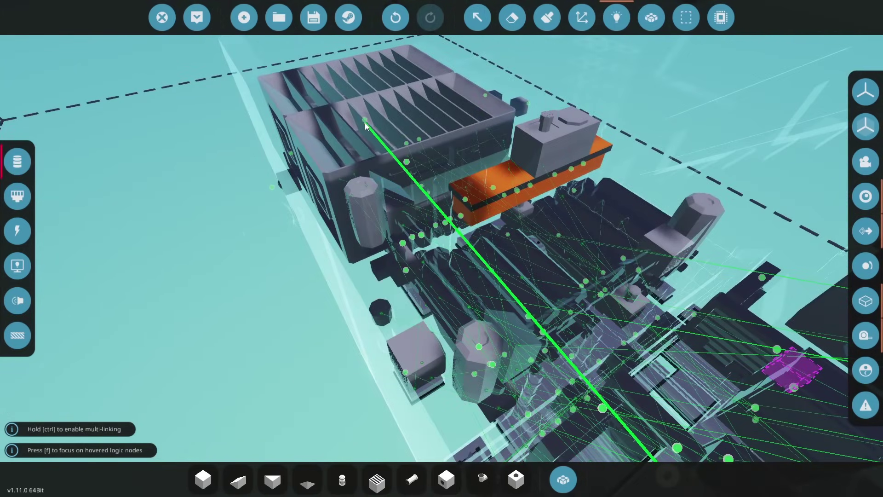
{"action": "left_click", "coordinate": [382, 132]}
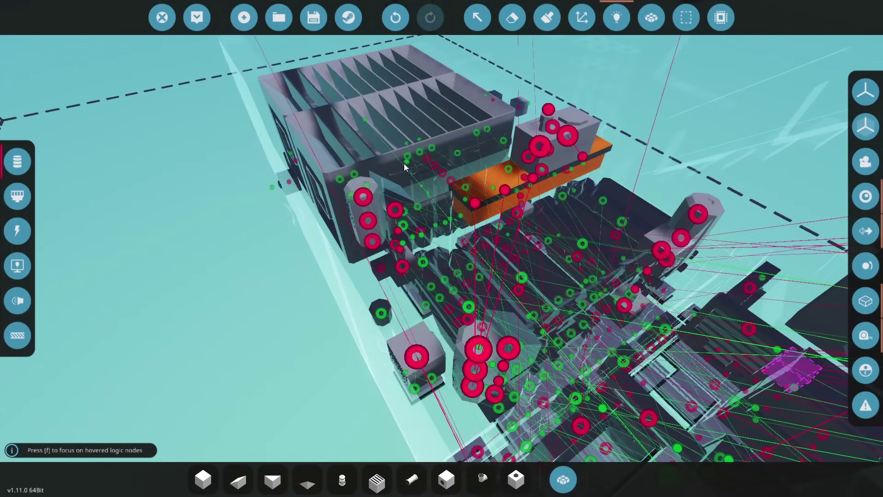
{"action": "left_click_drag", "start_coordinate": [406, 162], "coordinate": [641, 207]}
Step: Connect the microcontroller's Crane Camera on/off output
{"action": "key", "text": "s"}
{"action": "key", "text": "d"}
{"action": "right_click_drag", "start_coordinate": [636, 247], "coordinate": [367, 221]}
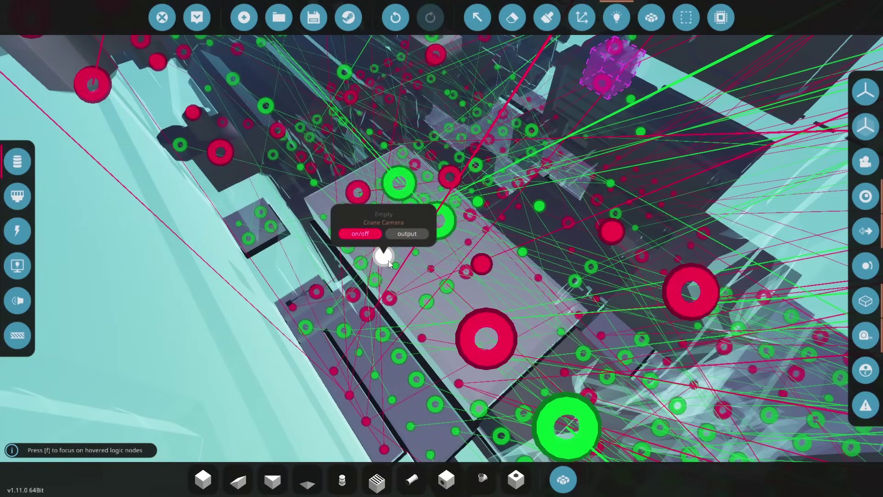
{"action": "left_click_drag", "start_coordinate": [384, 256], "coordinate": [399, 241]}
Step: Link the video output of the bridge instrument panel to the video input of the neighbouring display
{"action": "left_click", "coordinate": [17, 231]}
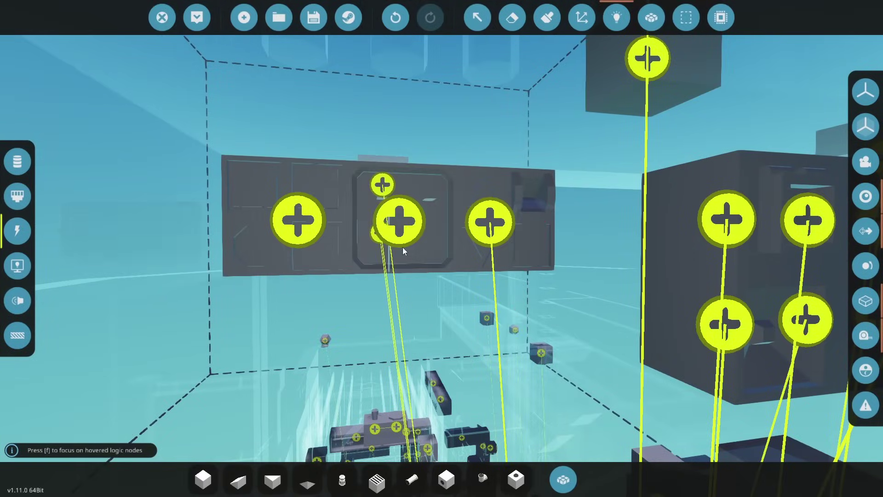
{"action": "left_click", "coordinate": [23, 258]}
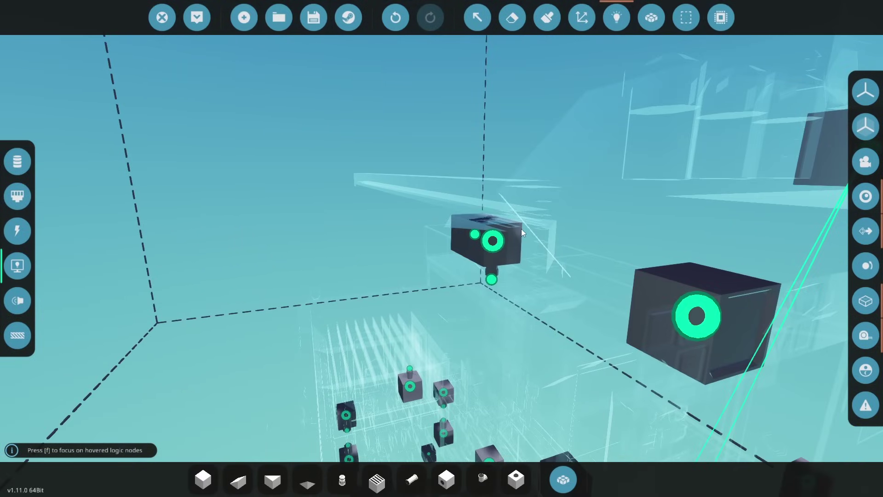
{"action": "left_click_drag", "start_coordinate": [476, 235], "coordinate": [684, 322]}
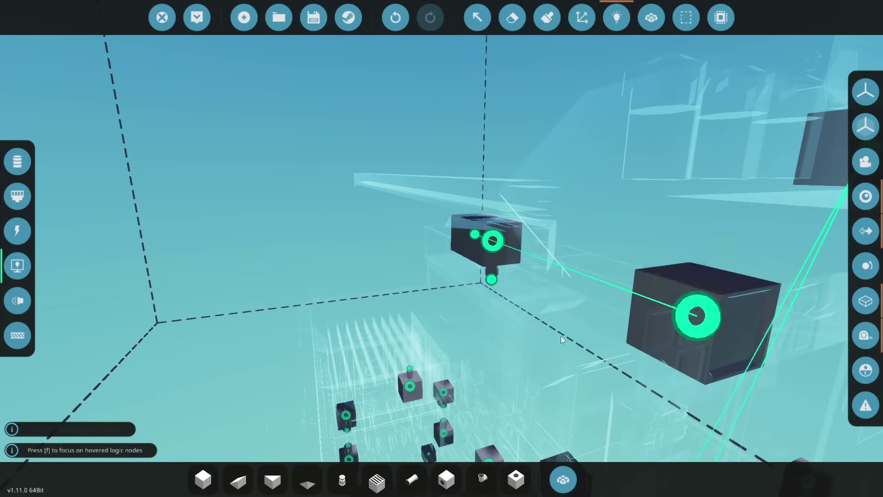
{"action": "right_click_drag", "start_coordinate": [563, 340], "coordinate": [487, 340]}
Step: Wire the new bridge instrument panels to power from the Electronic Systems Power and Electric Relay terminals
{"action": "left_click", "coordinate": [17, 230]}
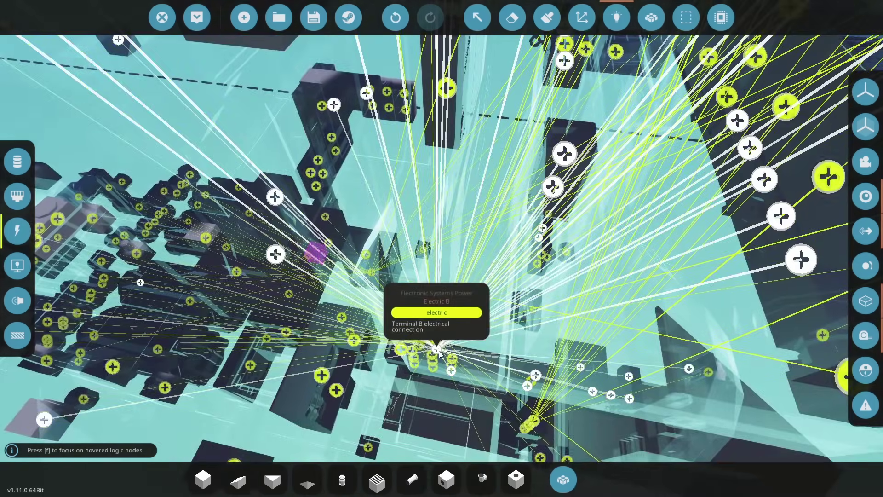
{"action": "right_click_drag", "start_coordinate": [440, 353], "coordinate": [393, 229]}
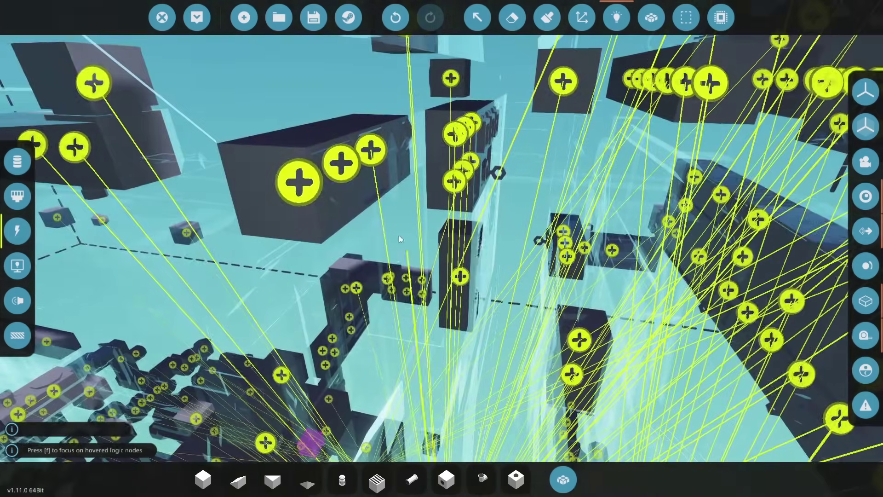
{"action": "right_click_drag", "start_coordinate": [371, 148], "coordinate": [329, 138]}
{"action": "right_click_drag", "start_coordinate": [397, 265], "coordinate": [582, 107]}
{"action": "key", "text": "s"}
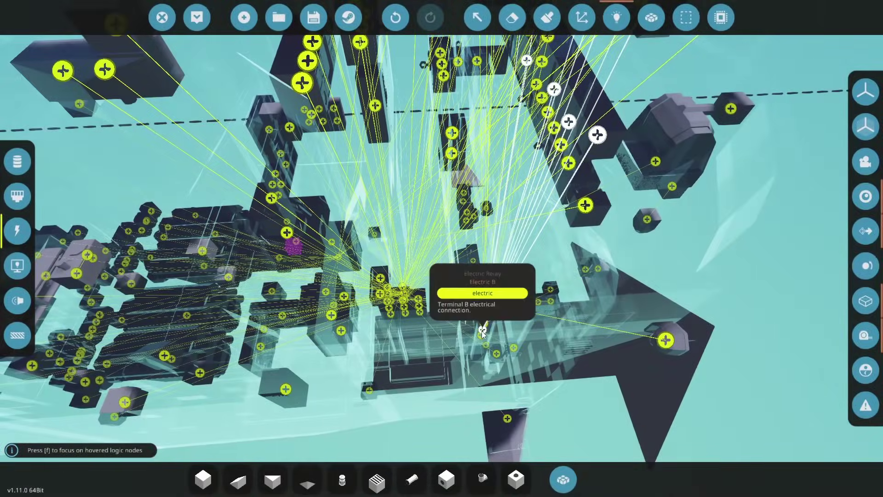
{"action": "left_click_drag", "start_coordinate": [482, 330], "coordinate": [294, 183]}
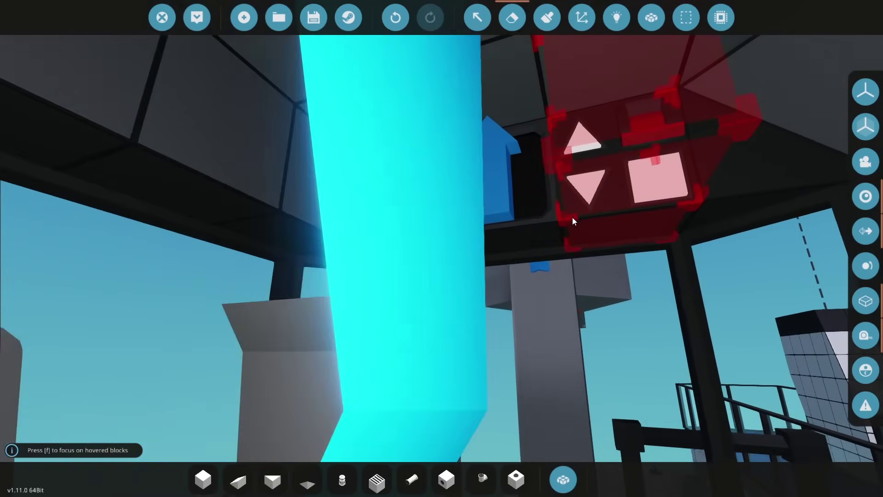
Step: Connect the microcontroller's Unlock Fish Net on/off output
{"action": "right_click_drag", "start_coordinate": [573, 221], "coordinate": [491, 4]}
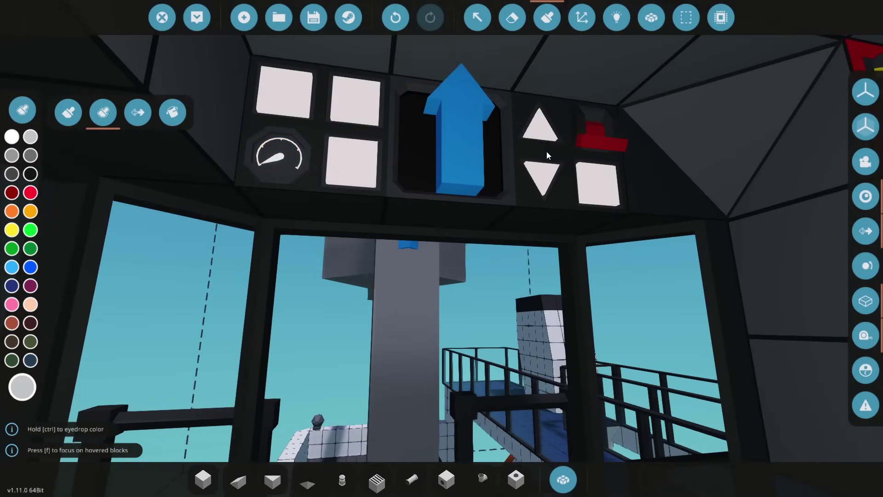
{"action": "left_click", "coordinate": [616, 17]}
{"action": "key", "text": "s"}
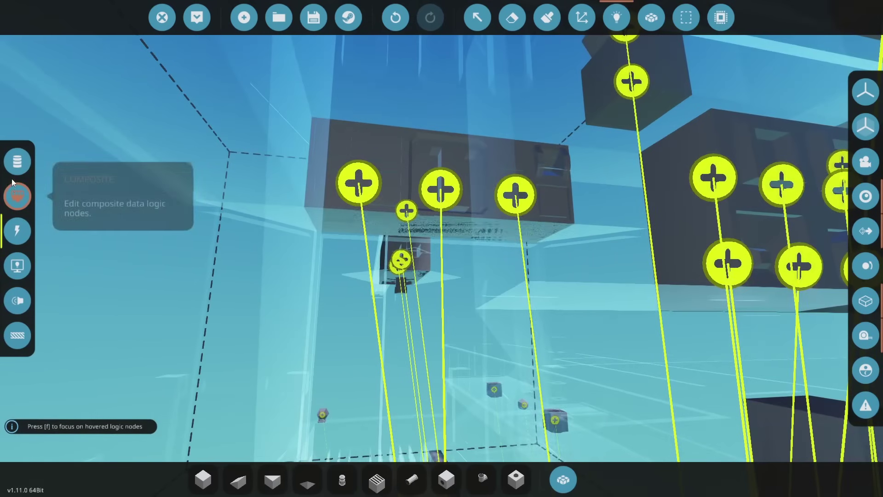
{"action": "left_click", "coordinate": [17, 161]}
{"action": "right_click_drag", "start_coordinate": [138, 175], "coordinate": [221, 267]}
{"action": "right_click_drag", "start_coordinate": [221, 175], "coordinate": [306, 283]}
{"action": "key", "text": "w"}
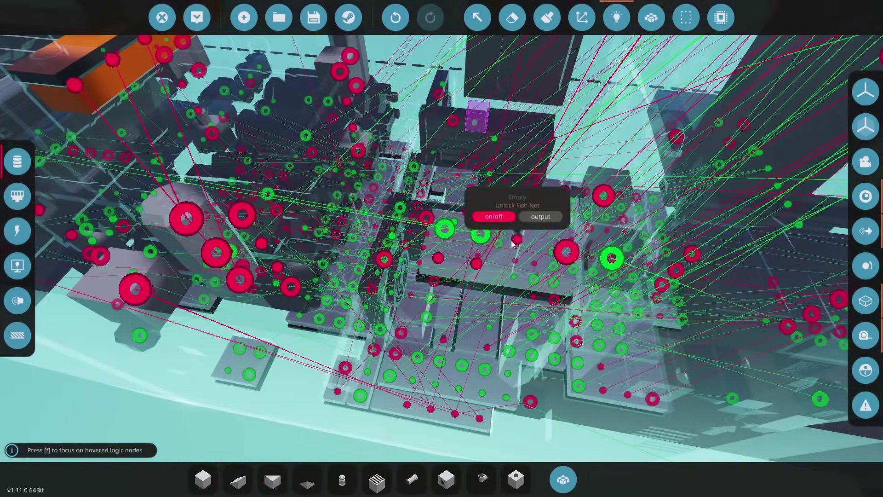
{"action": "left_click_drag", "start_coordinate": [517, 241], "coordinate": [182, 154]}
{"action": "key", "text": "s"}
{"action": "right_click_drag", "start_coordinate": [182, 154], "coordinate": [106, 233]}
{"action": "key", "text": "w"}
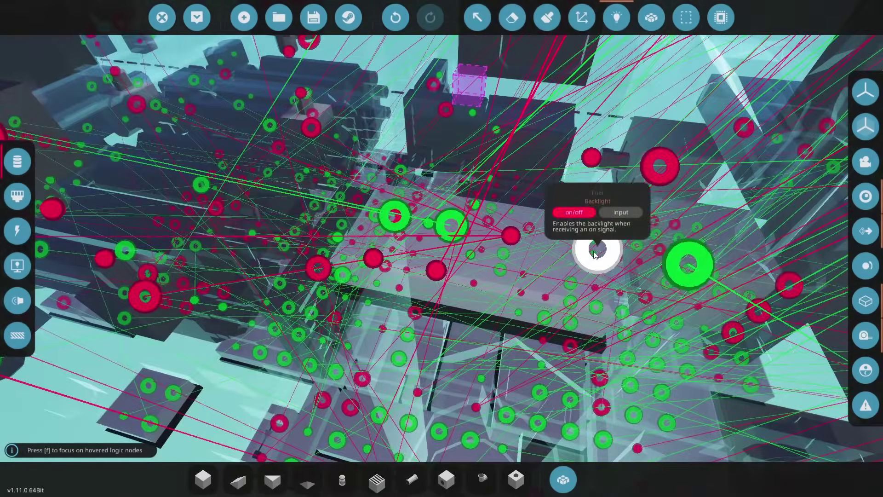
{"action": "right_click_drag", "start_coordinate": [578, 253], "coordinate": [140, 183]}
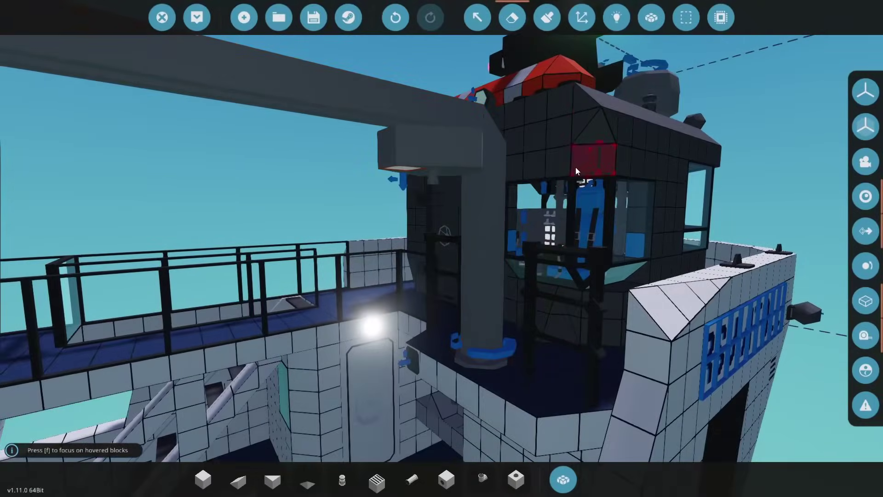
Step: Delete blocks from the orange housing beneath the crane arm to make room for a winch
{"action": "right_click_drag", "start_coordinate": [576, 171], "coordinate": [617, 222]}
{"action": "scroll", "coordinate": [617, 223], "scroll_direction": "down", "scroll_amount": 5}
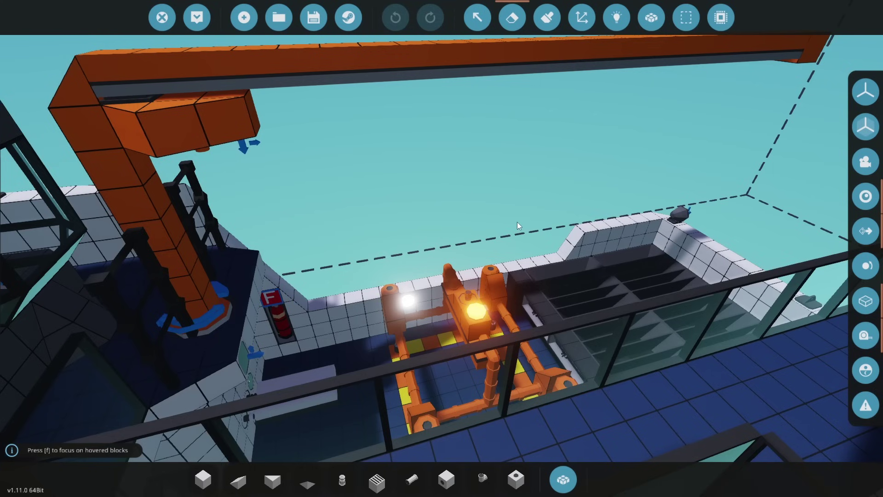
{"action": "scroll", "coordinate": [518, 222], "scroll_direction": "up", "scroll_amount": 3}
{"action": "right_click_drag", "start_coordinate": [518, 222], "coordinate": [434, 298]}
{"action": "left_click", "coordinate": [411, 173]}
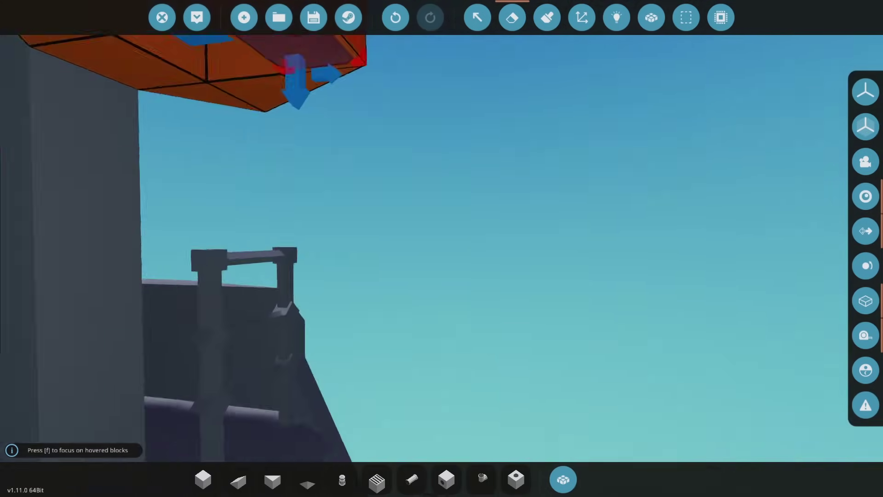
{"action": "mouse_move", "coordinate": [442, 248]}
{"action": "right_mouse_down"}
{"action": "mouse_move", "coordinate": [415, 192]}
{"action": "mouse_move", "coordinate": [423, 200]}
{"action": "mouse_move", "coordinate": [398, 101]}
{"action": "mouse_move", "coordinate": [383, 150]}
{"action": "right_mouse_up"}
{"action": "left_click", "coordinate": [385, 154]}
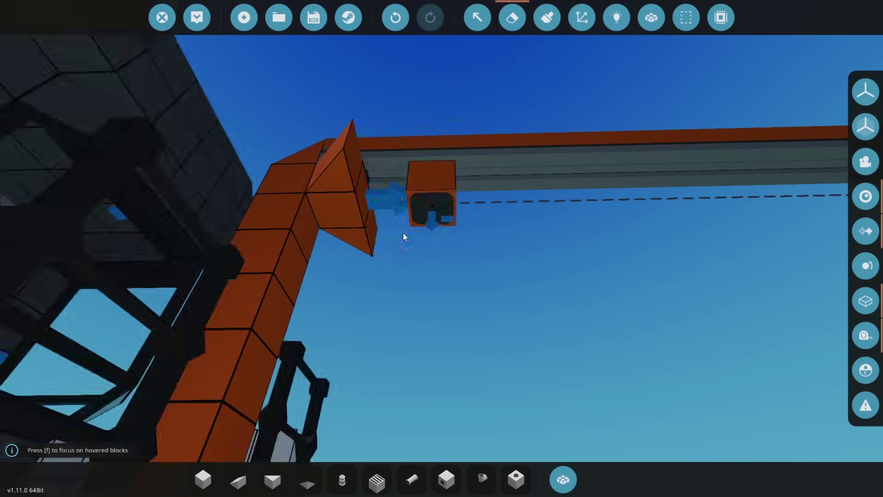
Step: Find the winch in the component inventory, sample the crane's orange colour and select the winch for placement
{"action": "left_click", "coordinate": [564, 474]}
{"action": "type", "text": "w"}
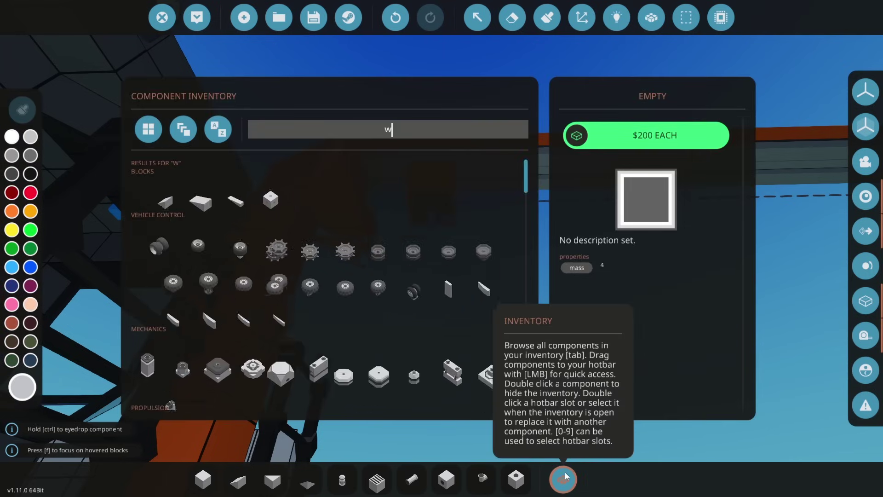
{"action": "type", "text": "inch"}
{"action": "left_click", "coordinate": [566, 474]}
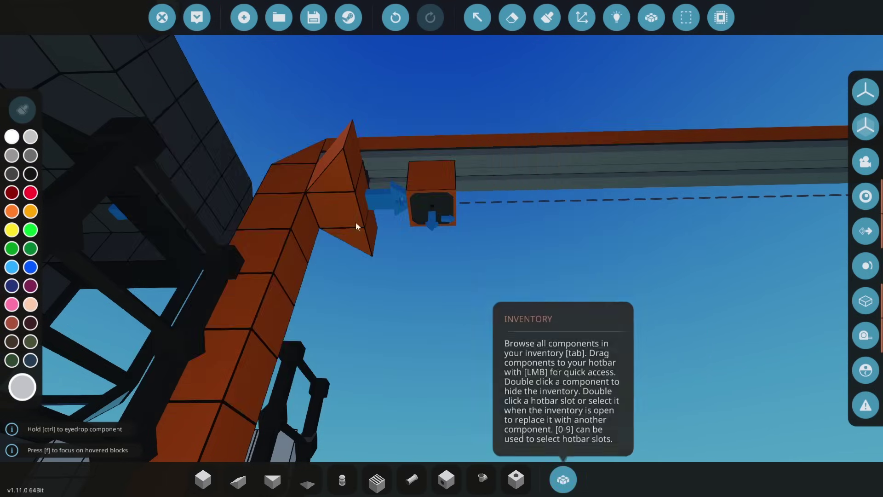
{"action": "left_click", "coordinate": [399, 202], "text": "ctrl"}
{"action": "left_click", "coordinate": [559, 479]}
{"action": "left_click", "coordinate": [218, 192]}
{"action": "left_click", "coordinate": [559, 479]}
Step: Orient the orange winch and attach it to the housing beneath the crane arm
{"action": "key", "text": "l"}
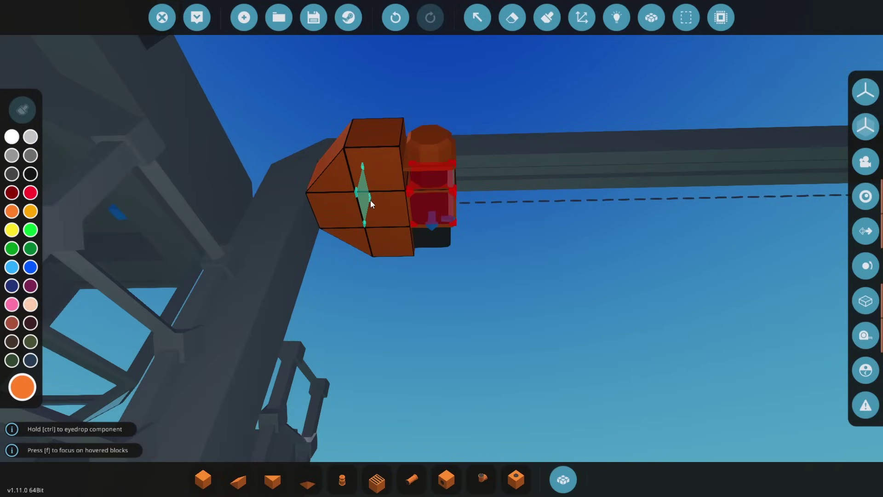
{"action": "key", "text": "o"}
{"action": "key", "text": "o"}
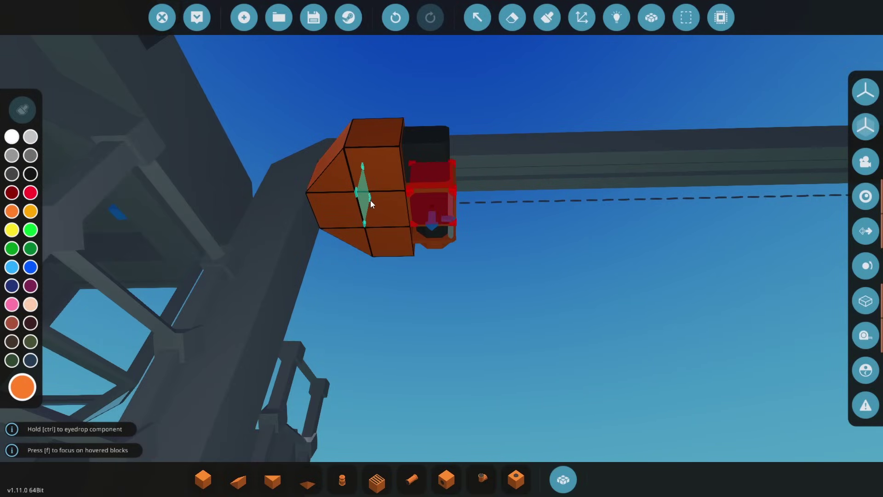
{"action": "key", "text": "k"}
{"action": "key", "text": "o"}
{"action": "key", "text": "k"}
{"action": "left_click", "coordinate": [371, 200]}
{"action": "right_click_drag", "start_coordinate": [528, 269], "coordinate": [584, 315]}
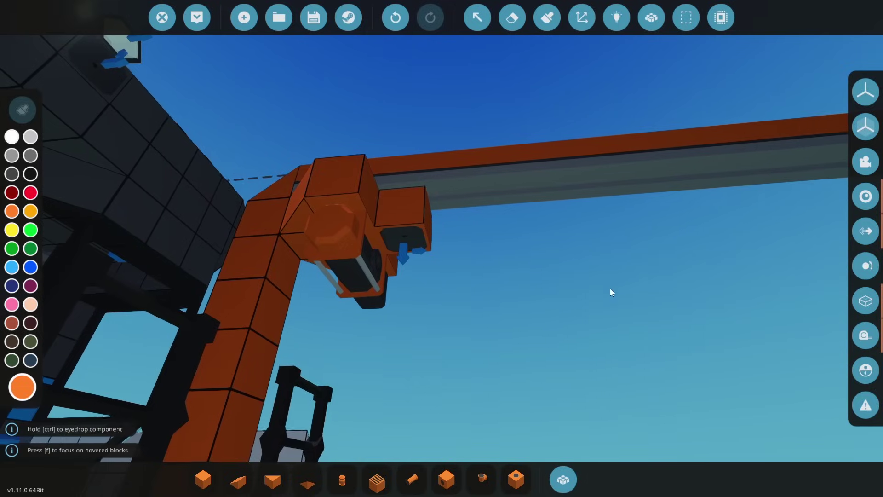
Step: Rotate and place orange wedge blocks to rebuild the crane housing around the winch
{"action": "left_click", "coordinate": [241, 483]}
{"action": "key", "text": "k"}
{"action": "key", "text": "o"}
{"action": "key", "text": "k"}
{"action": "key", "text": "o"}
{"action": "key", "text": "r"}
{"action": "right_click_drag", "start_coordinate": [396, 192], "coordinate": [394, 255]}
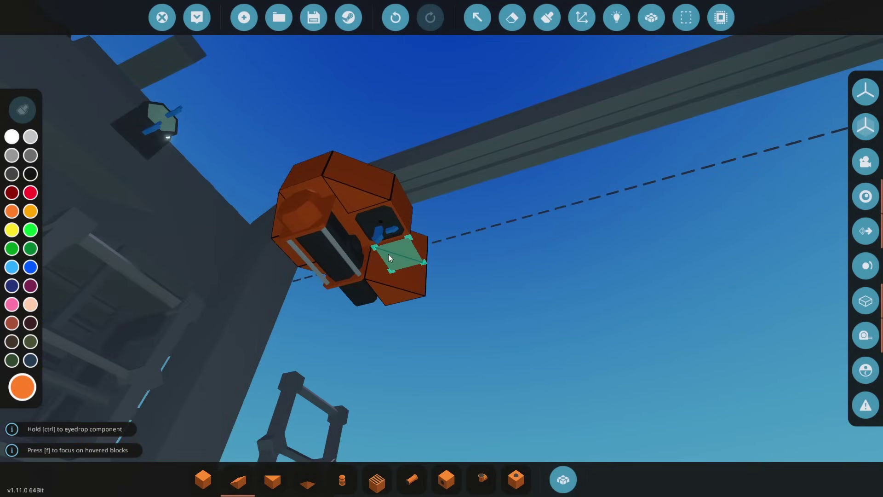
Step: Wire the crane winch to the ship's electrical supply
{"action": "left_click", "coordinate": [618, 23]}
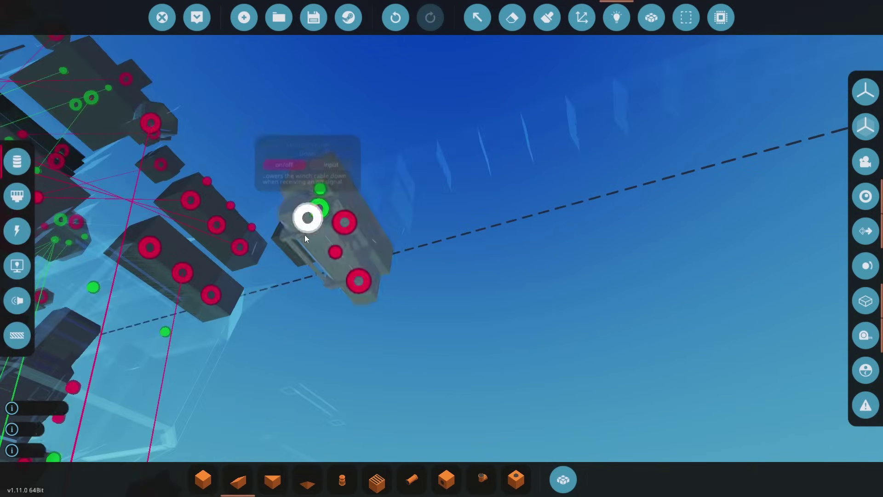
{"action": "right_click_drag", "start_coordinate": [393, 256], "coordinate": [329, 276]}
{"action": "left_click", "coordinate": [17, 230]}
{"action": "key", "text": "s"}
{"action": "mouse_move", "coordinate": [304, 285]}
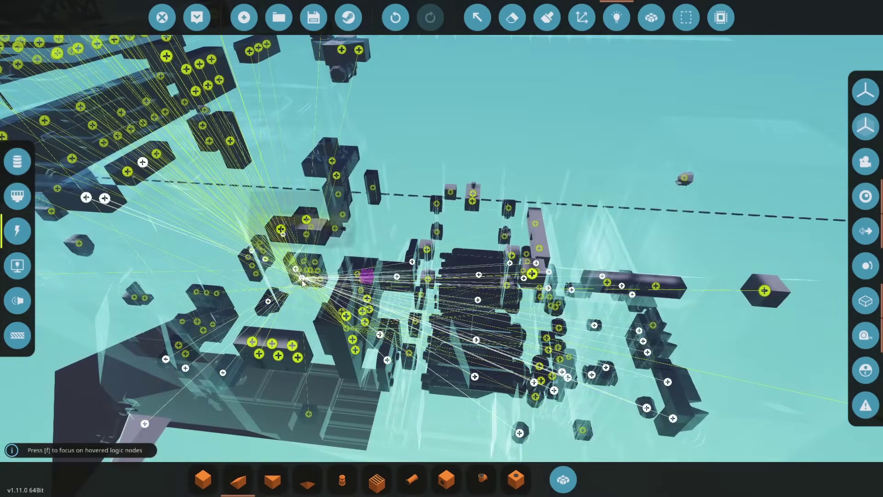
{"action": "key", "text": "f"}
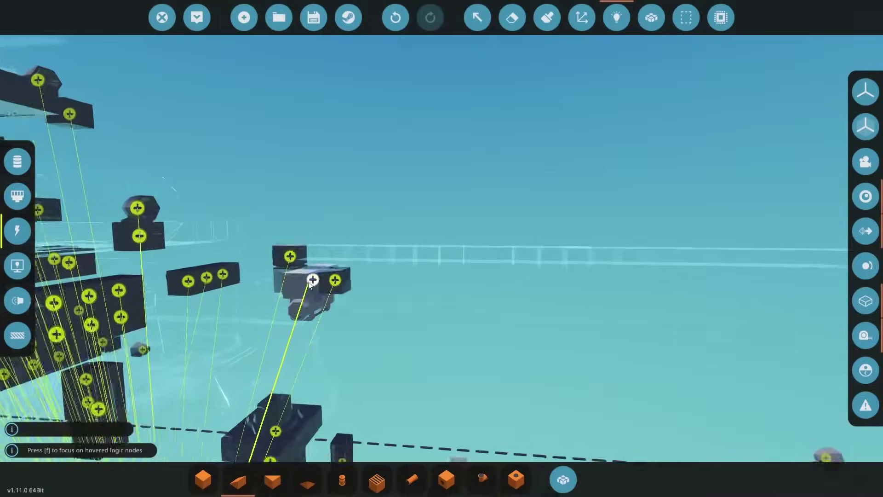
Step: Link the bridge instrument panel's composite output to the composite input in the crane head above the winch
{"action": "left_click", "coordinate": [17, 196]}
{"action": "right_click_drag", "start_coordinate": [184, 177], "coordinate": [295, 187]}
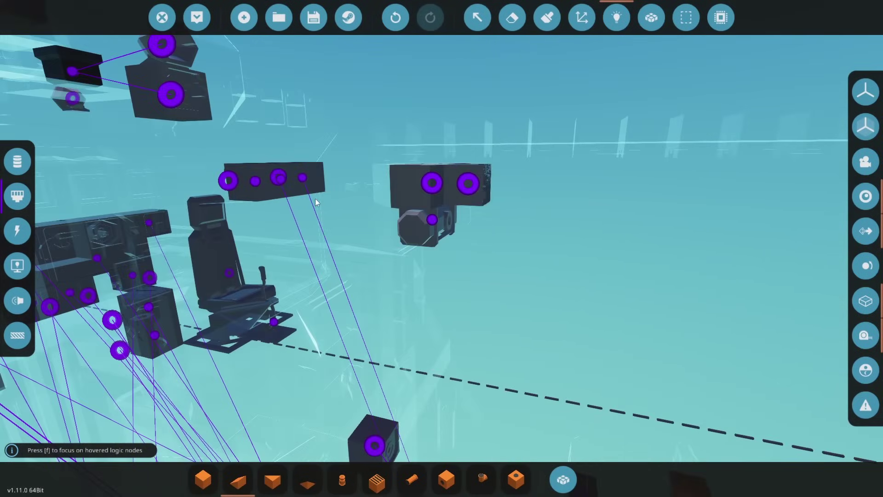
{"action": "left_click_drag", "start_coordinate": [262, 184], "coordinate": [438, 184]}
{"action": "right_click_drag", "start_coordinate": [438, 183], "coordinate": [87, 328]}
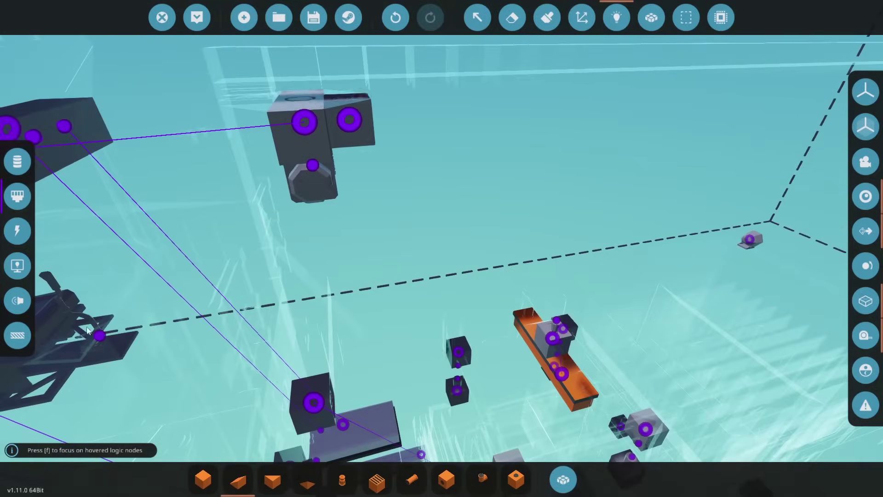
Step: Link a rope from the crane winch to the net frame below
{"action": "left_click", "coordinate": [19, 332]}
{"action": "key", "text": "w"}
{"action": "left_click_drag", "start_coordinate": [312, 165], "coordinate": [475, 269]}
{"action": "key", "text": "d"}
{"action": "scroll", "coordinate": [474, 277], "scroll_direction": "down", "scroll_amount": 5}
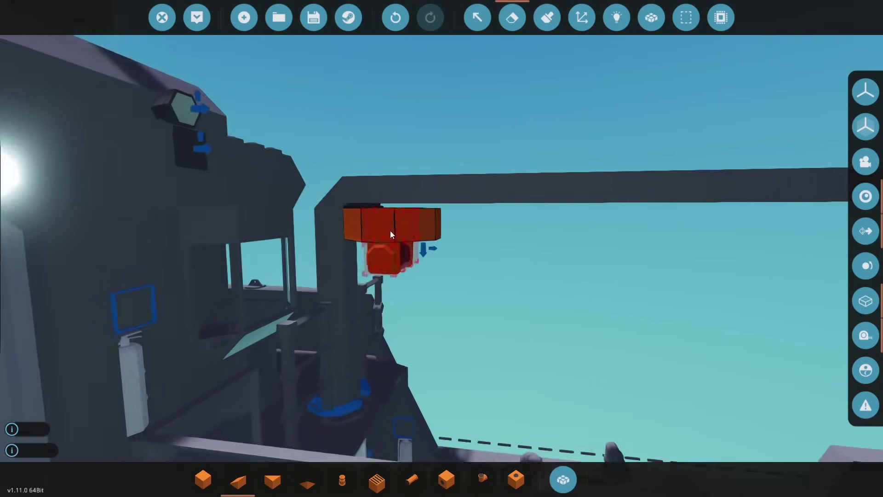
Step: Link the compact pilot seat's Hotkey 1 and Hotkey 2 on/off outputs to the two on/off inputs of the crane winch
{"action": "scroll", "coordinate": [390, 230], "scroll_direction": "up", "scroll_amount": 5}
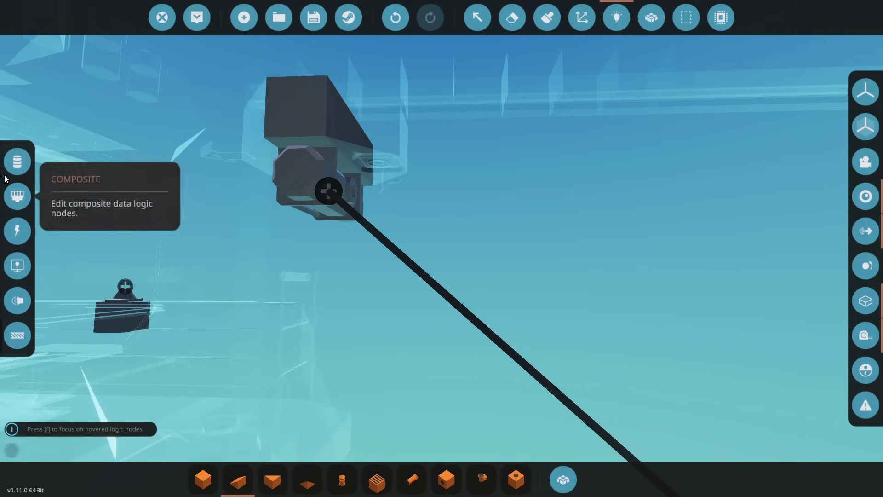
{"action": "left_click", "coordinate": [18, 230]}
{"action": "left_click", "coordinate": [17, 161]}
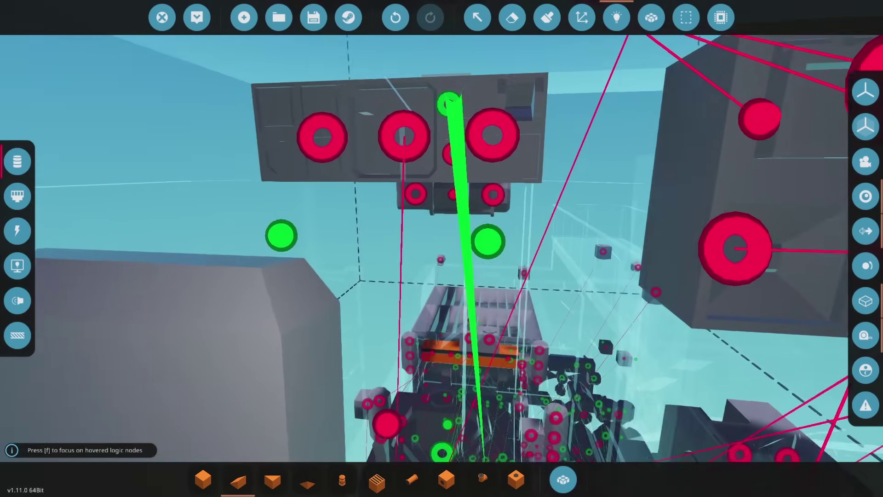
{"action": "right_click_drag", "start_coordinate": [442, 138], "coordinate": [565, 241]}
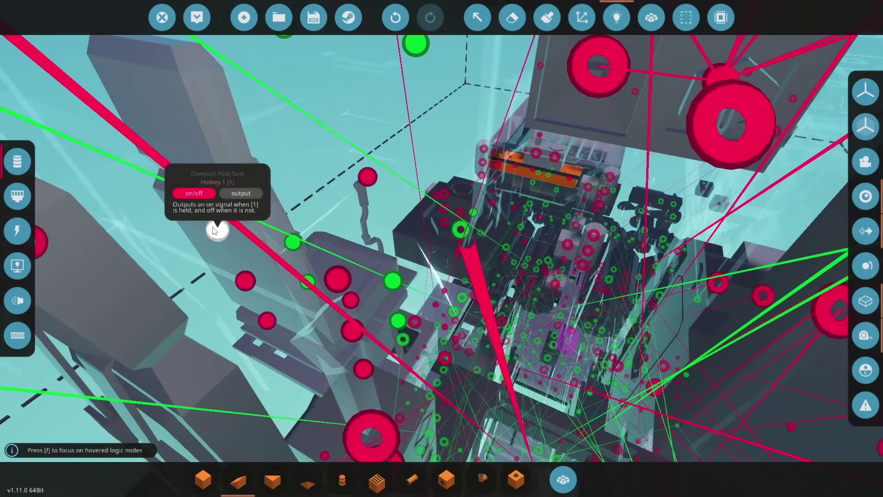
{"action": "left_click_drag", "start_coordinate": [219, 232], "coordinate": [317, 157]}
{"action": "left_click", "coordinate": [316, 154]}
{"action": "key", "text": "s"}
{"action": "left_click_drag", "start_coordinate": [401, 157], "coordinate": [390, 322]}
{"action": "key", "text": "a"}
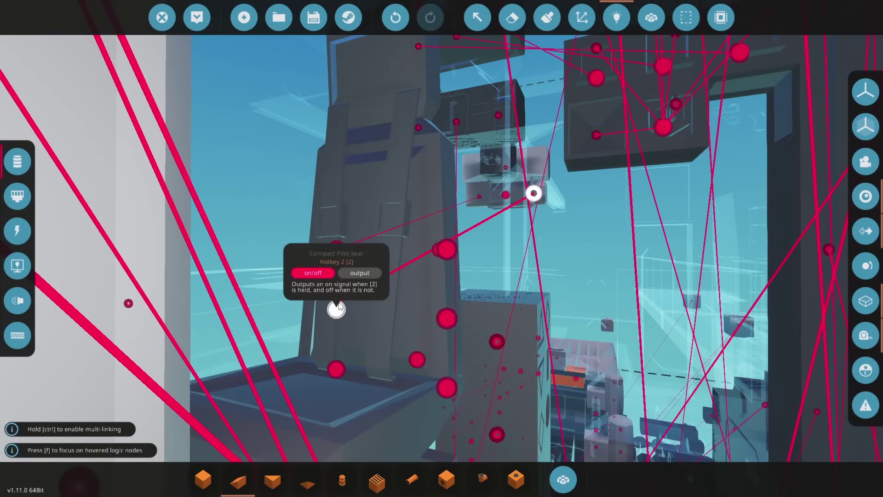
{"action": "left_click_drag", "start_coordinate": [339, 302], "coordinate": [339, 301]}
{"action": "key", "text": "w"}
{"action": "right_click_drag", "start_coordinate": [364, 305], "coordinate": [424, 349]}
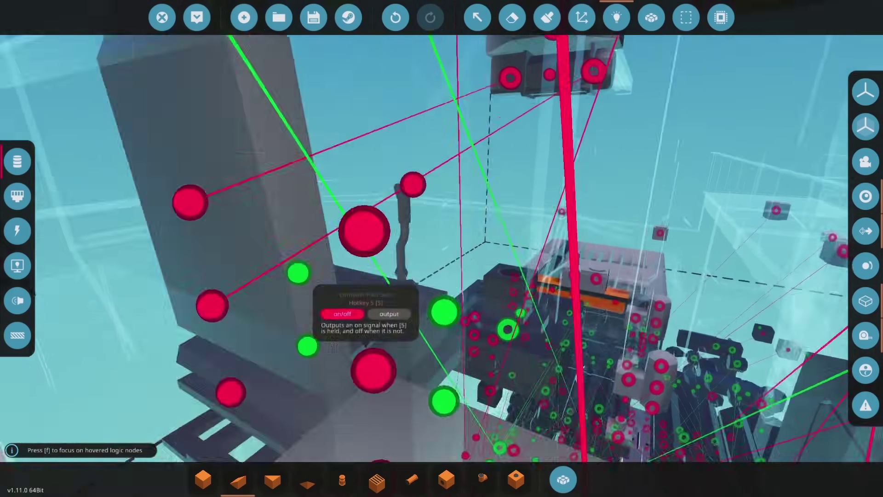
Step: Link the compact pilot seat's number output to the Rotation Target input of the robotic pivot at the crane base
{"action": "key", "text": "s"}
{"action": "right_click_drag", "start_coordinate": [424, 258], "coordinate": [378, 313]}
{"action": "key", "text": "d"}
{"action": "right_click_drag", "start_coordinate": [414, 139], "coordinate": [333, 182]}
{"action": "key", "text": "w"}
{"action": "key", "text": "s"}
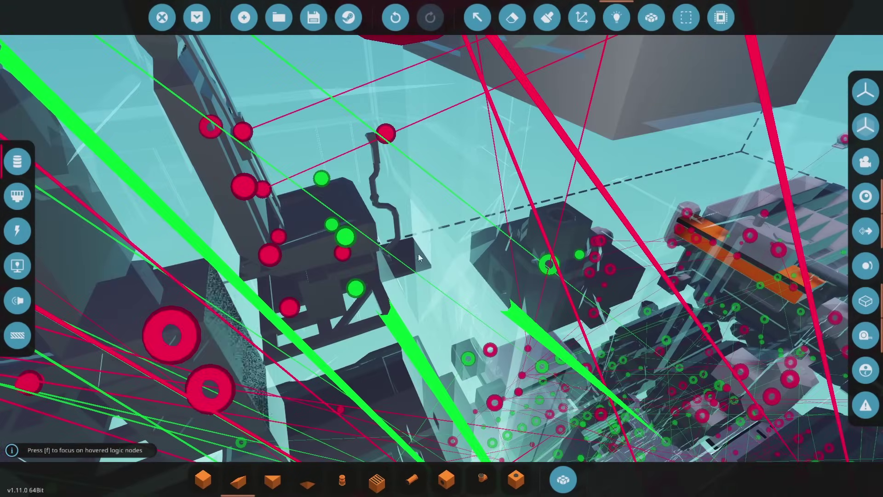
{"action": "left_click", "coordinate": [321, 179]}
{"action": "left_click", "coordinate": [549, 264]}
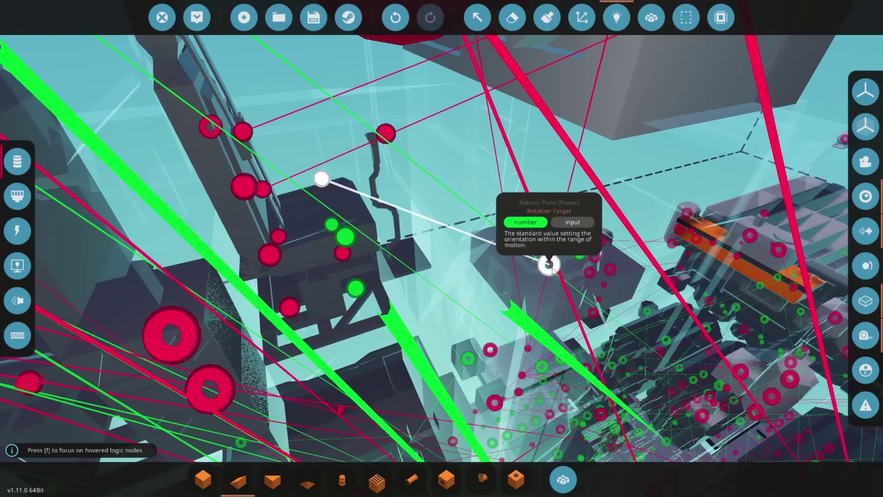
Step: Link the compact pilot seat's Axis 2 [w]/[s] number output to the input that moves the crane head along the boom
{"action": "key", "text": "d"}
{"action": "right_click_drag", "start_coordinate": [550, 266], "coordinate": [454, 181]}
{"action": "right_click_drag", "start_coordinate": [408, 152], "coordinate": [222, 251]}
{"action": "key", "text": "space"}
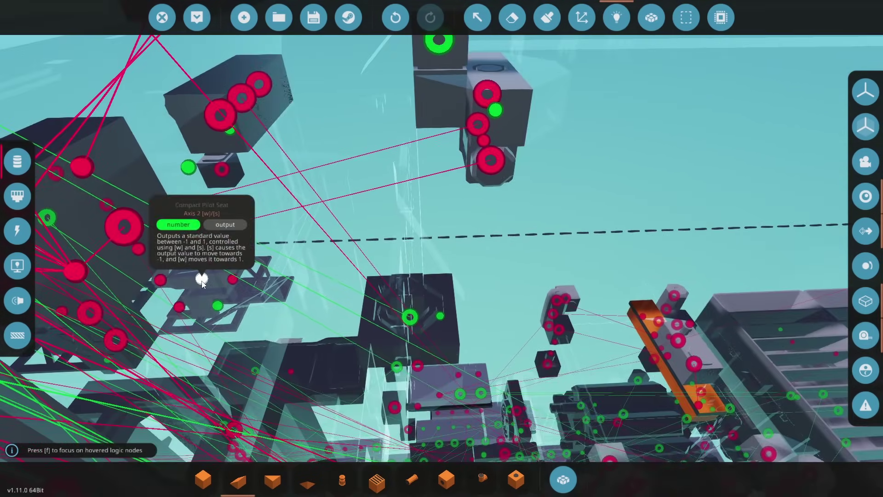
{"action": "right_click_drag", "start_coordinate": [428, 193], "coordinate": [487, 174]}
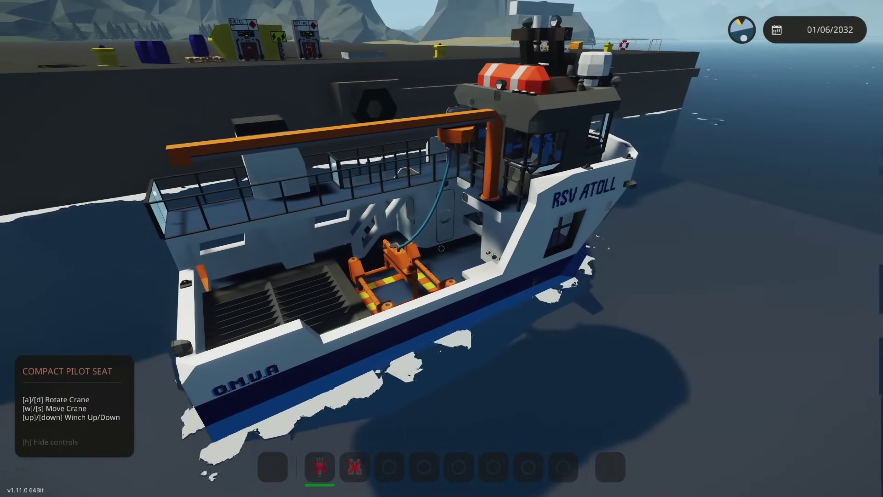
Step: Test the spawned ship's crane from the compact pilot seat by moving the winch along the boom and rotating the boom both ways
{"action": "key", "text": "w"}
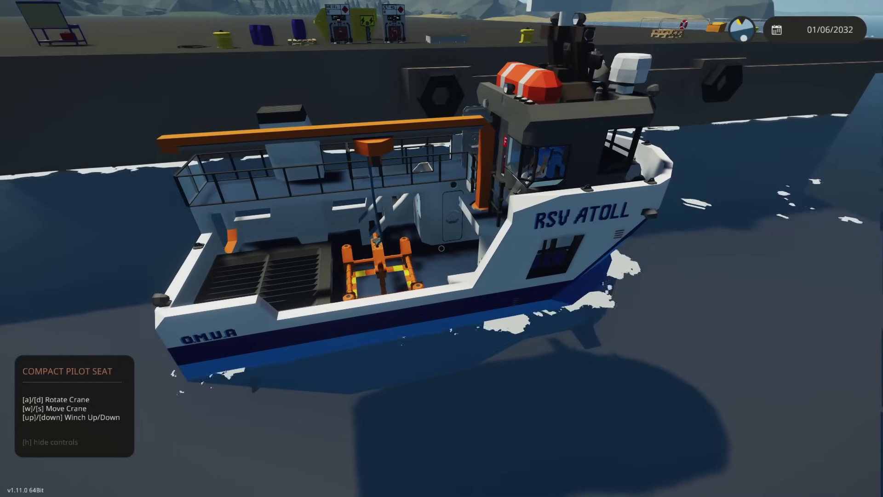
{"action": "key", "text": "a"}
{"action": "key", "text": "d"}
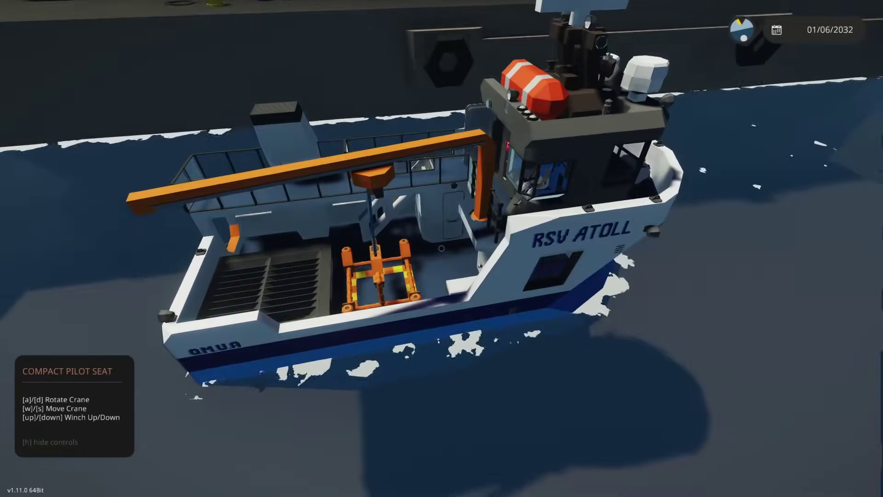
{"action": "key", "text": "a"}
{"action": "key", "text": "d"}
{"action": "key", "text": "a"}
Step: Swing the crane with the suspended net out over the ship's side while watching from inside the cabin
{"action": "key", "text": "Tab"}
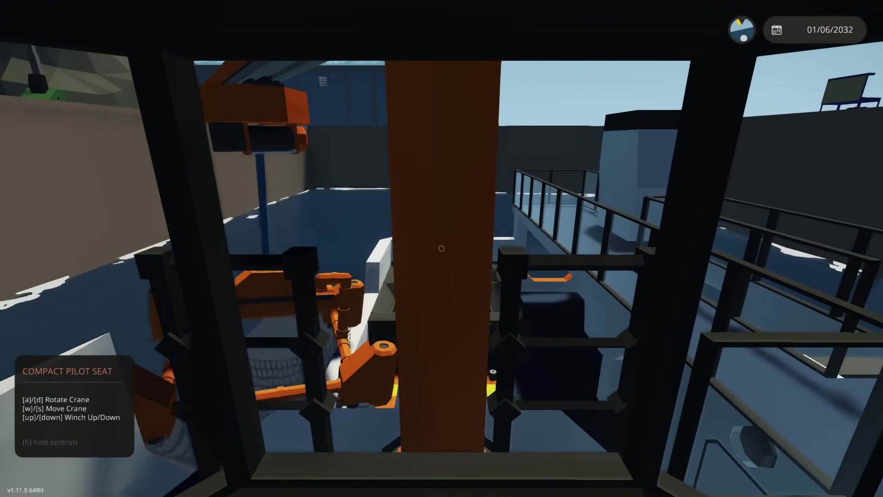
{"action": "key", "text": "d"}
{"action": "key", "text": "a"}
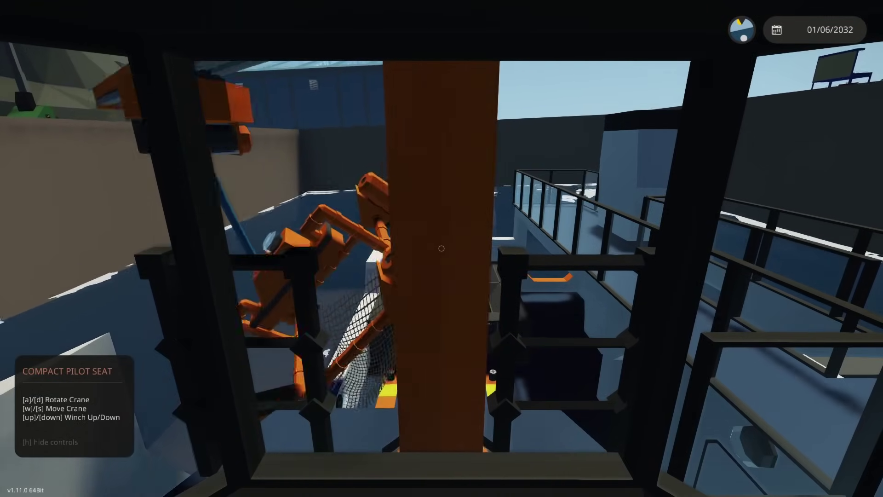
{"action": "key", "text": "Tab"}
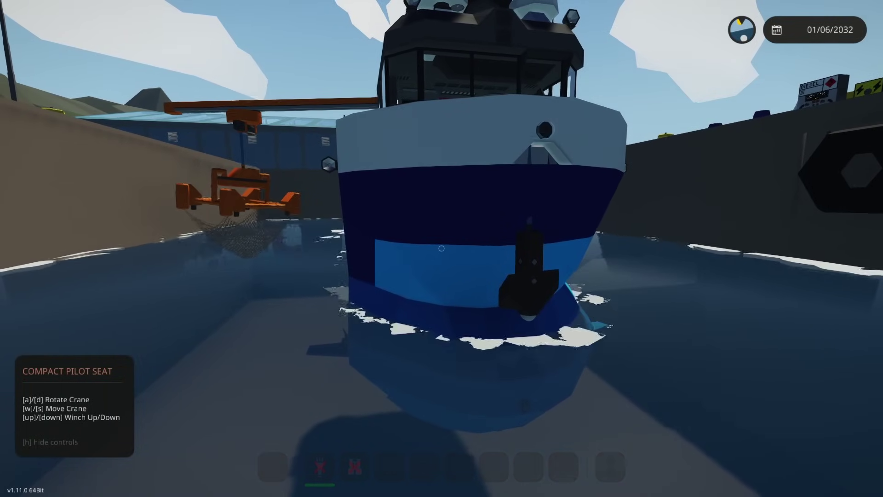
Step: Increase the free camera's field of view and move it forward to inspect the ship up close
{"action": "key", "text": "Tab"}
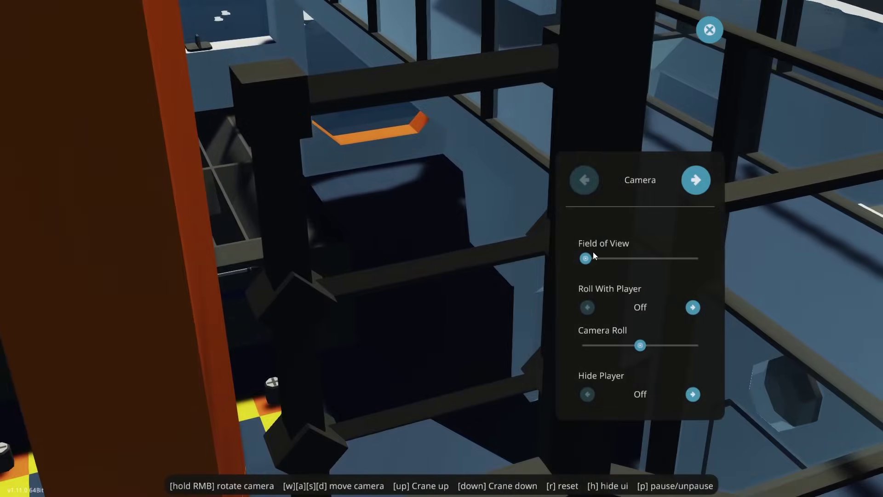
{"action": "left_click_drag", "start_coordinate": [587, 258], "coordinate": [680, 261]}
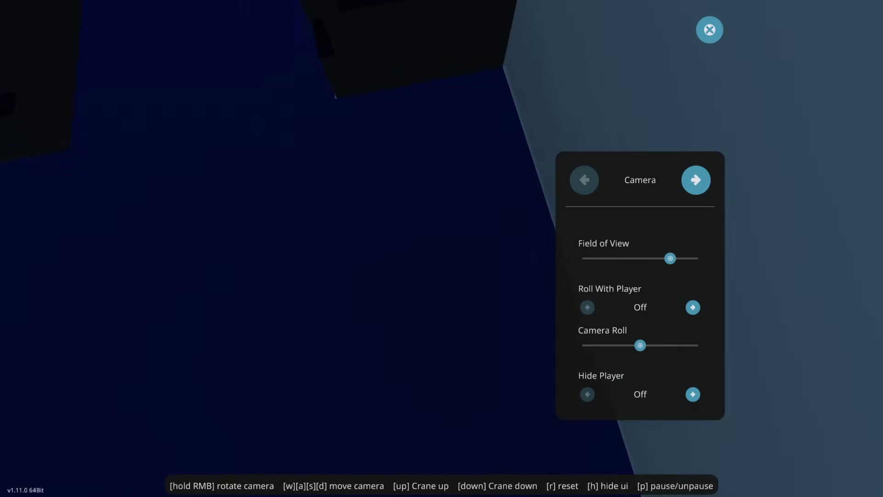
{"action": "key", "text": "w"}
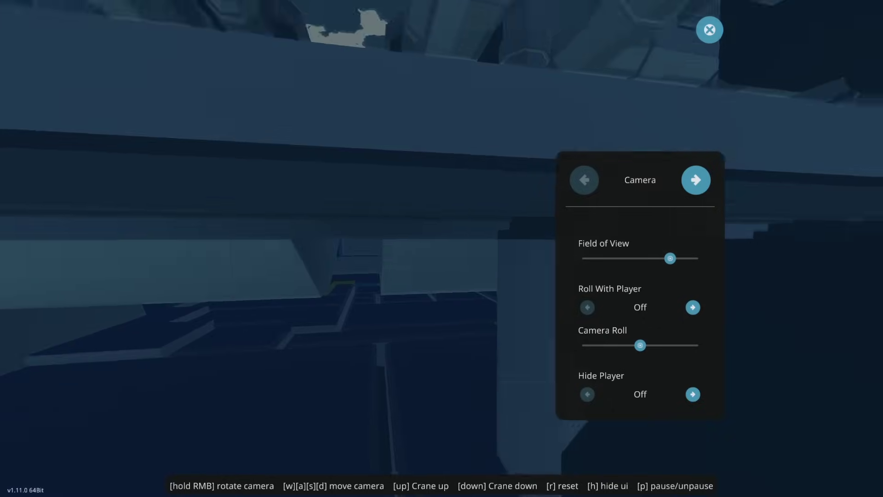
{"action": "key", "text": "w"}
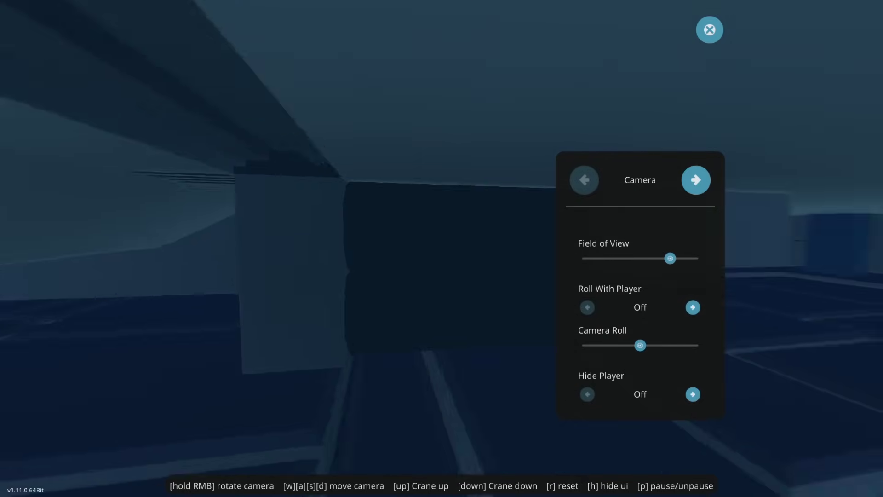
{"action": "key", "text": "w"}
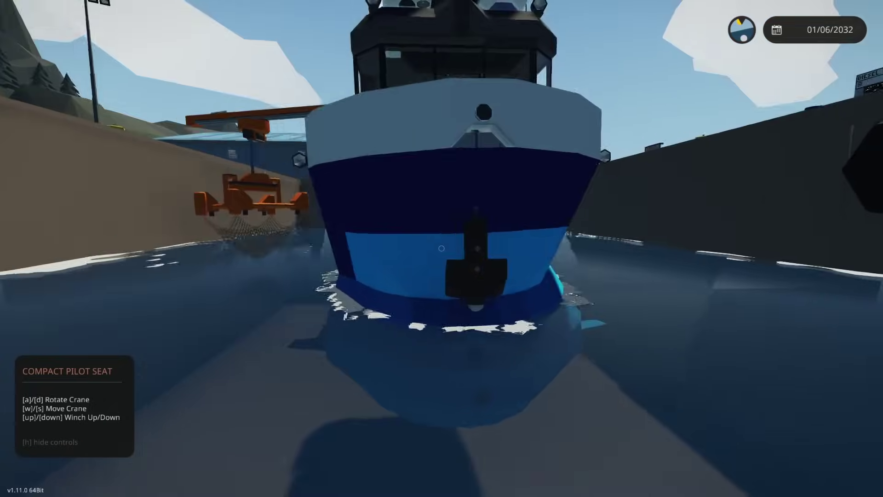
Step: Check the net in the water beside the hull from outside, then inspect the monitor and Extend Net control in the cabin
{"action": "scroll", "coordinate": [442, 249], "scroll_direction": "down", "scroll_amount": 5}
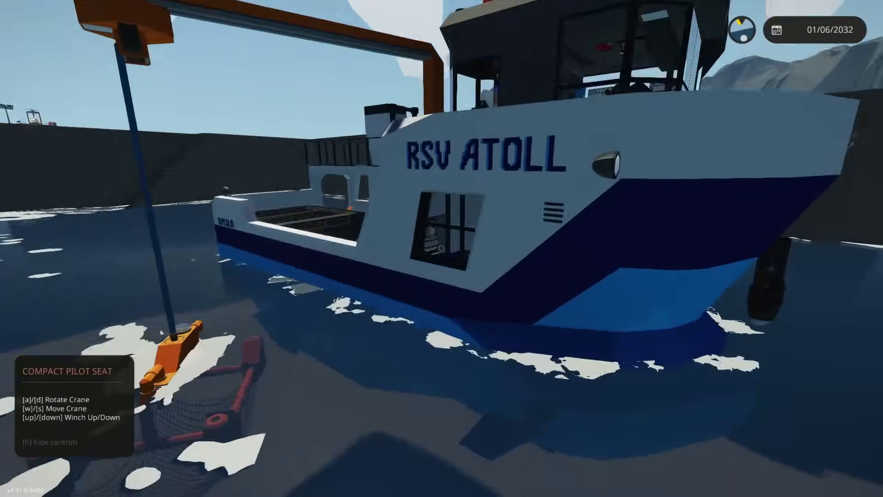
{"action": "key", "text": "Tab"}
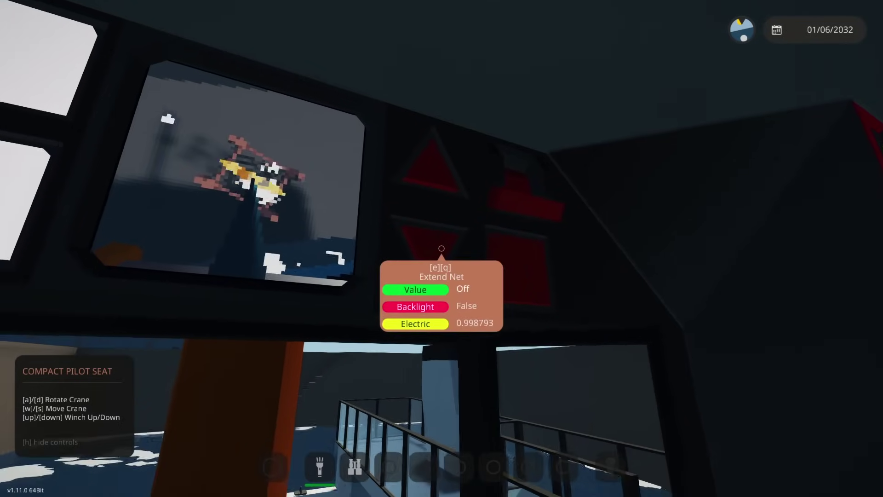
{"action": "key", "text": "c"}
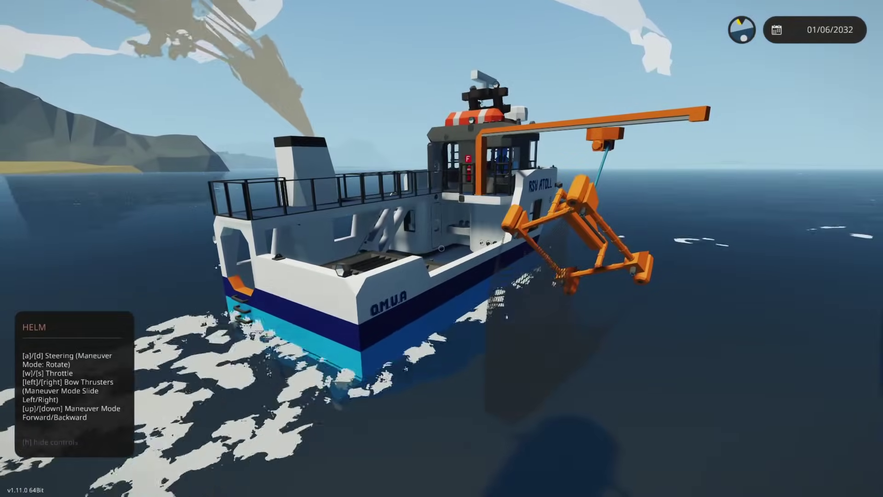
Step: Leave the helm for the compact pilot seat, rotate the crane both ways, and lower the net into the water alongside
{"action": "key", "text": "Tab"}
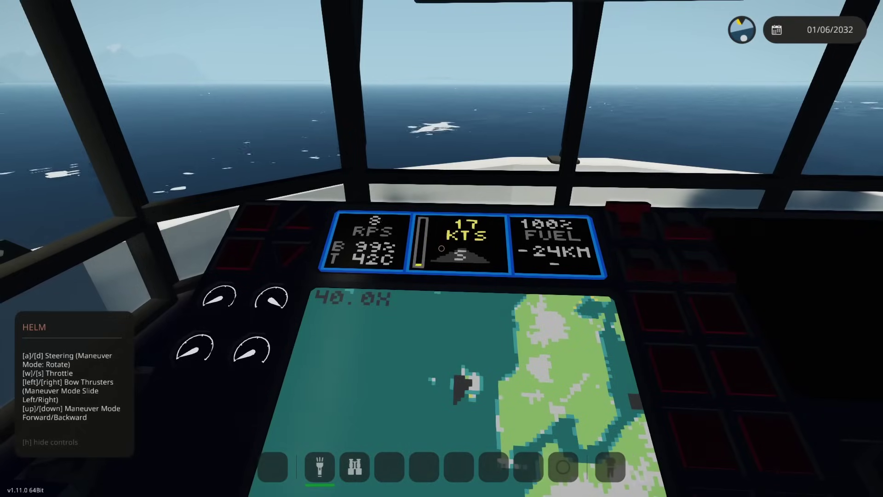
{"action": "key", "text": "f"}
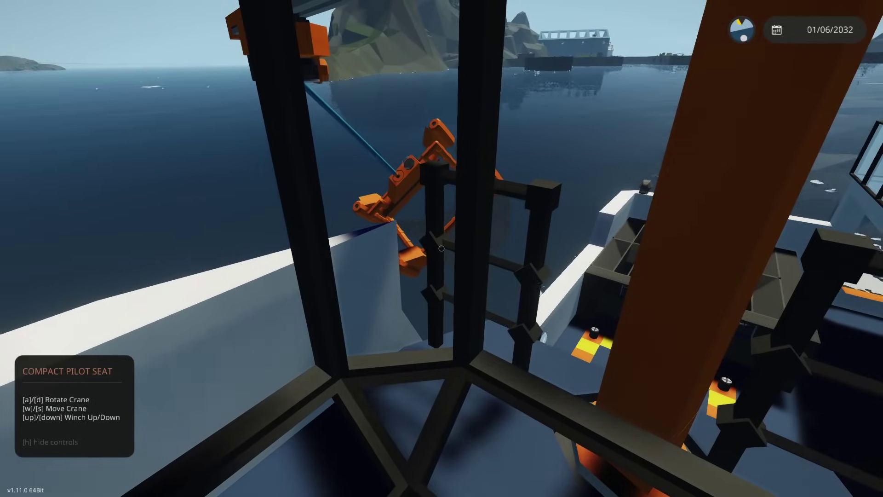
{"action": "key", "text": "d"}
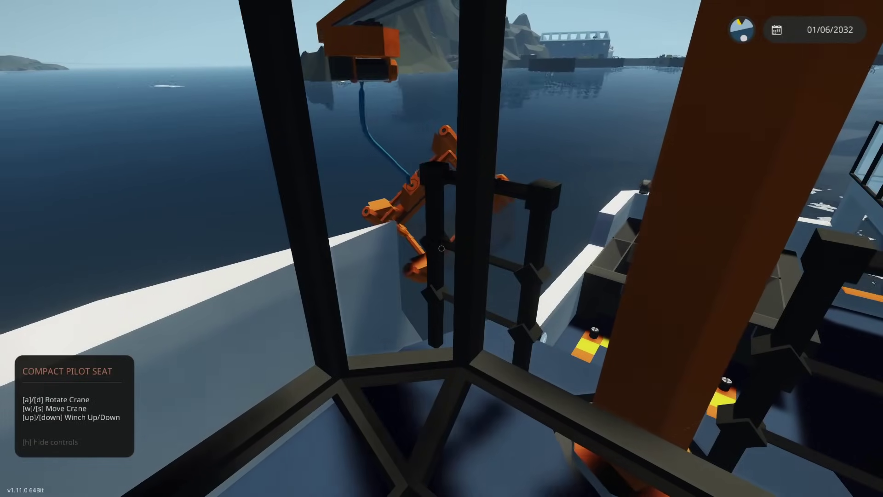
{"action": "key", "text": "a"}
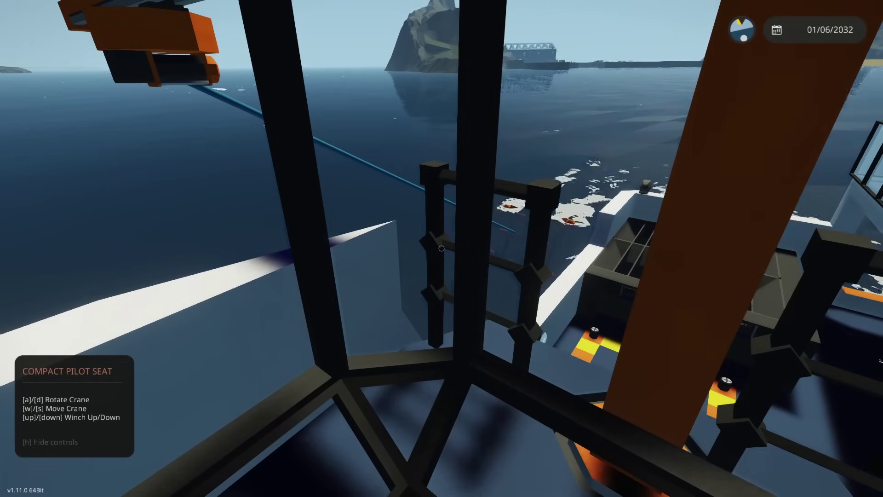
{"action": "key", "text": "f"}
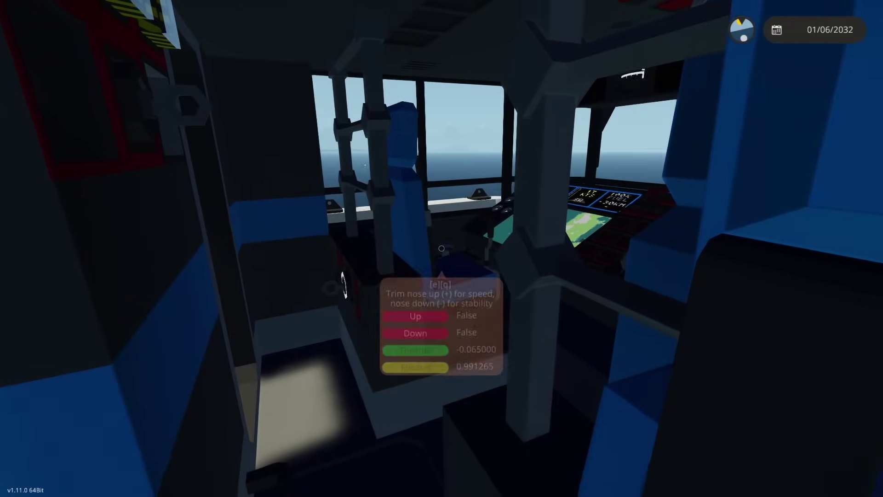
Step: Return to the helm and examine the towed net from outside and the bridge instruments while the ship is under way
{"action": "key", "text": "f"}
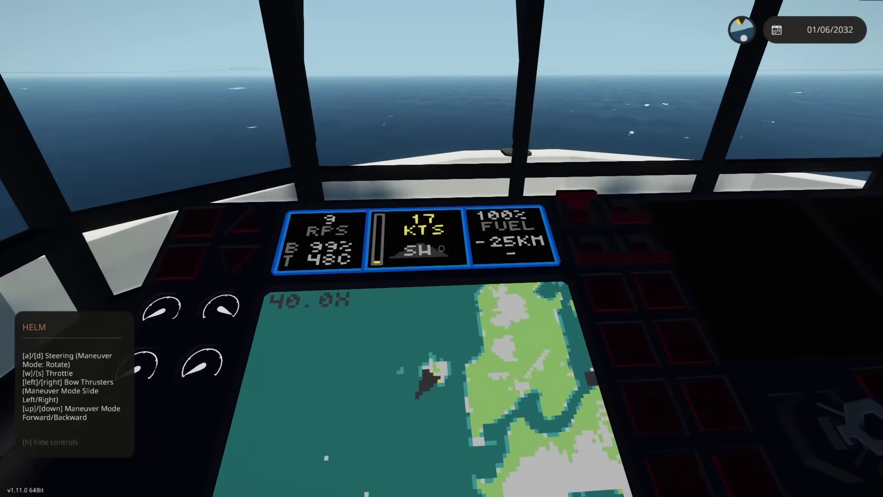
{"action": "key", "text": "Tab"}
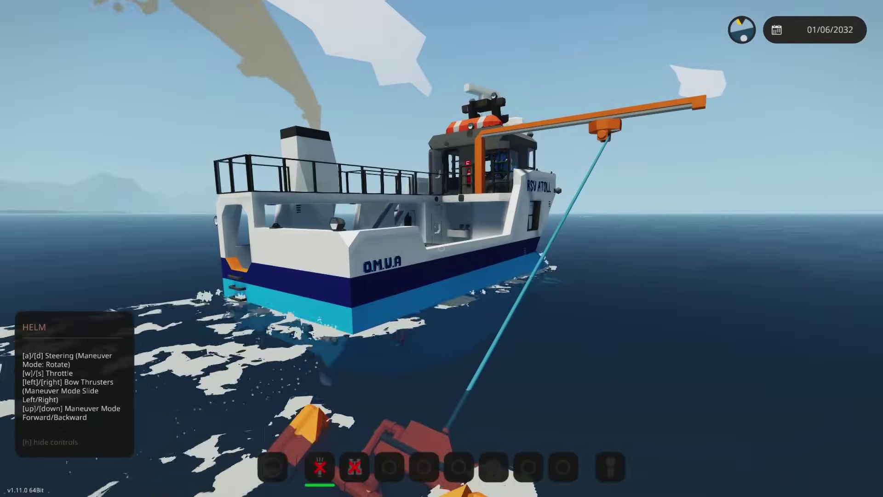
{"action": "scroll", "coordinate": [441, 249], "scroll_direction": "up", "scroll_amount": 3}
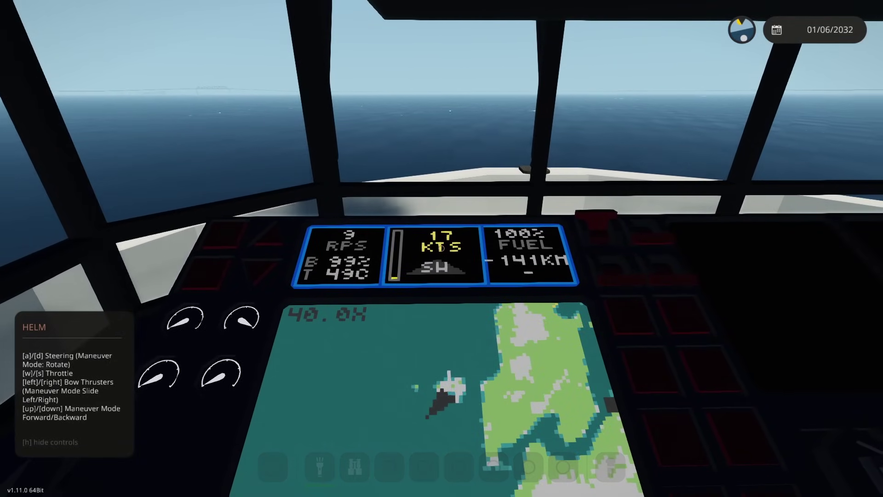
{"action": "scroll", "coordinate": [441, 248], "scroll_direction": "down", "scroll_amount": 3}
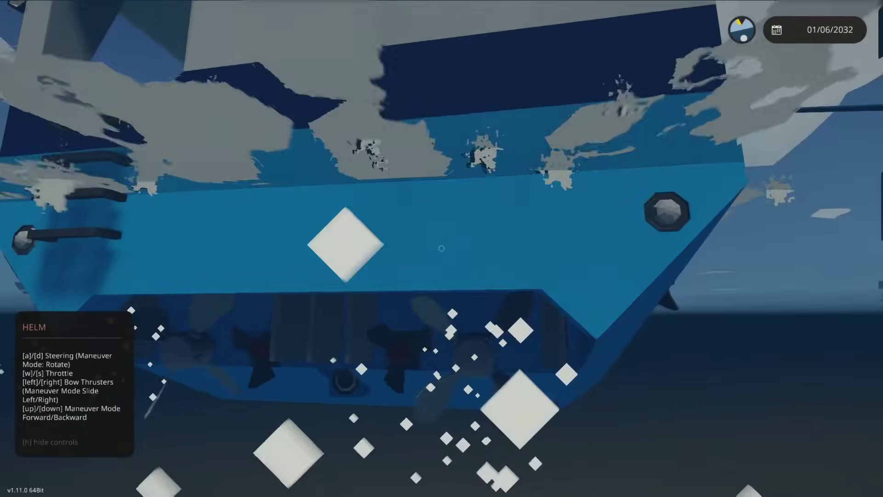
{"action": "key", "text": "Tab"}
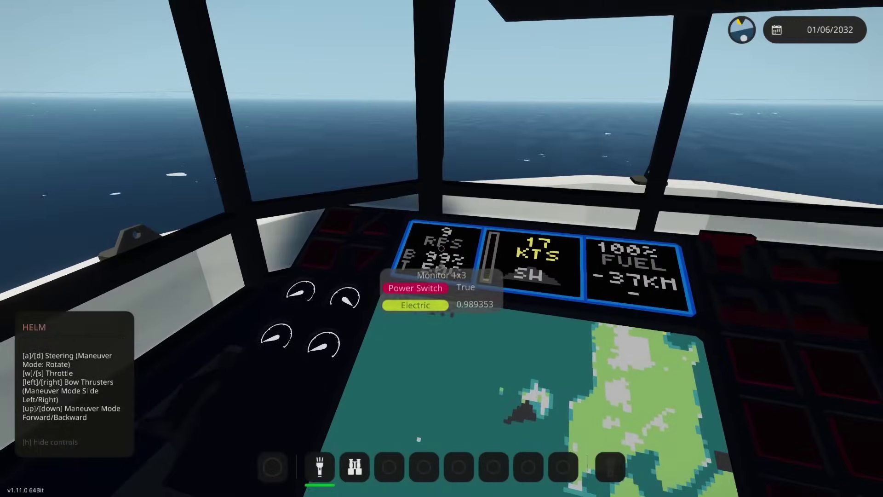
{"action": "key", "text": "c"}
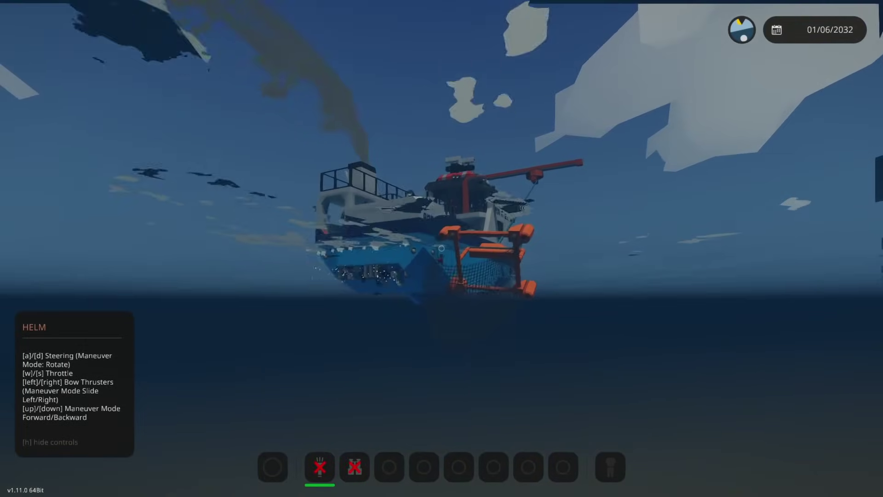
{"action": "key", "text": "c"}
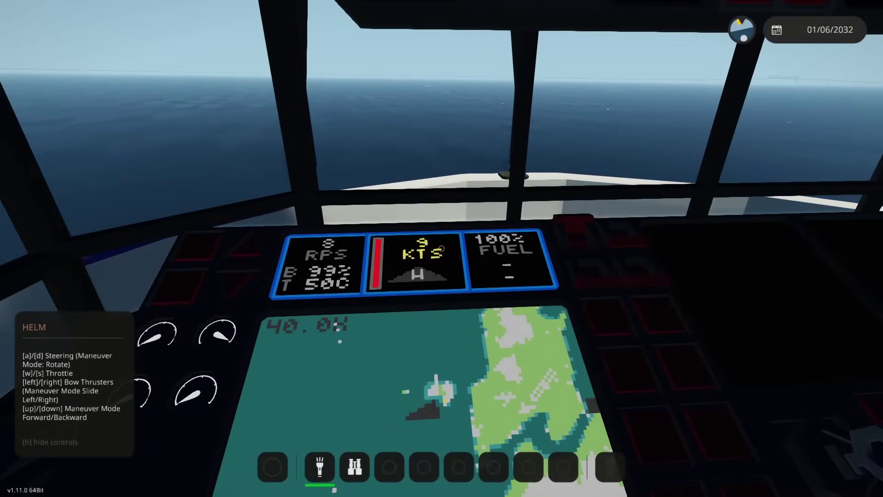
{"action": "key", "text": "c"}
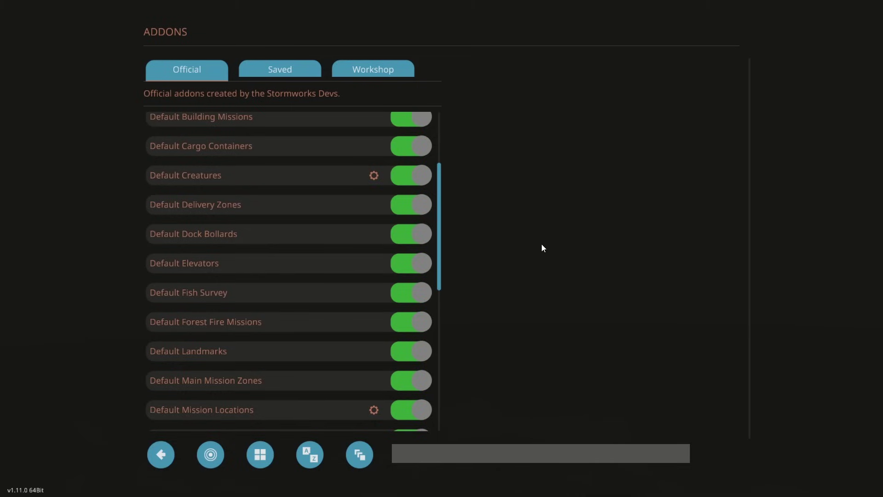
Step: Turn off the Default Creatures addon and go through the remaining official addons
{"action": "scroll", "coordinate": [335, 241], "scroll_direction": "up", "scroll_amount": 5}
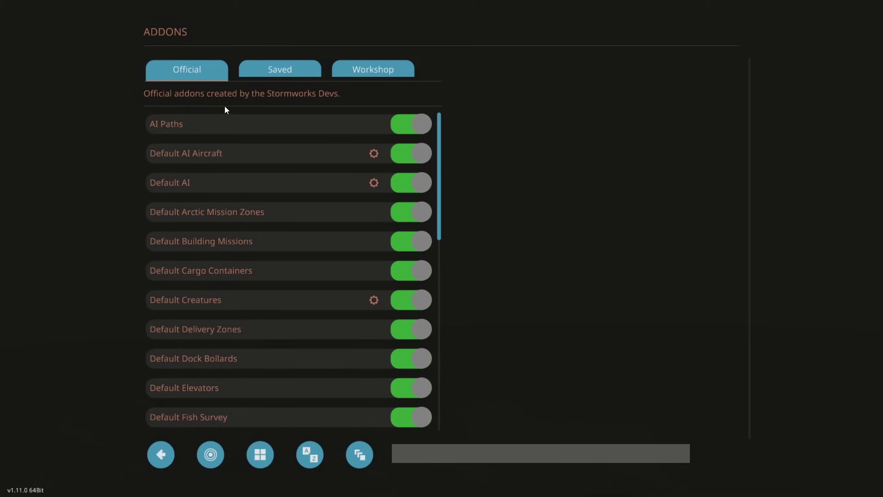
{"action": "scroll", "coordinate": [242, 156], "scroll_direction": "down", "scroll_amount": 3}
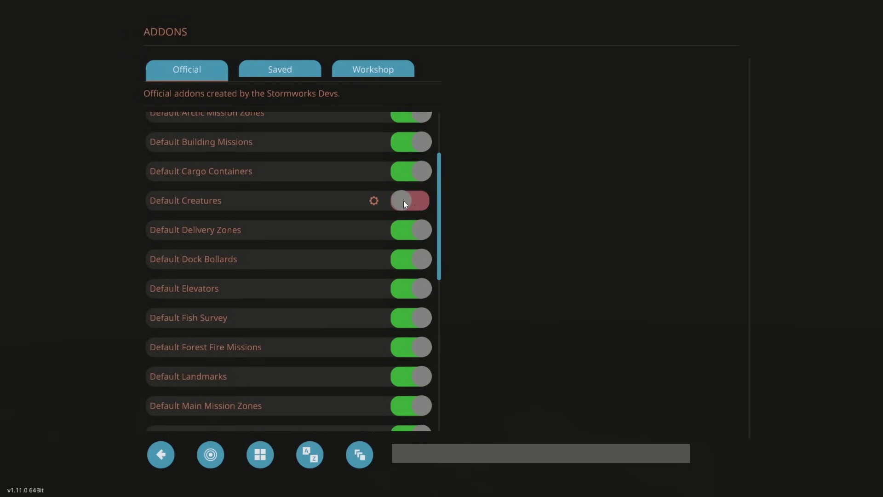
{"action": "scroll", "coordinate": [364, 196], "scroll_direction": "up", "scroll_amount": 3}
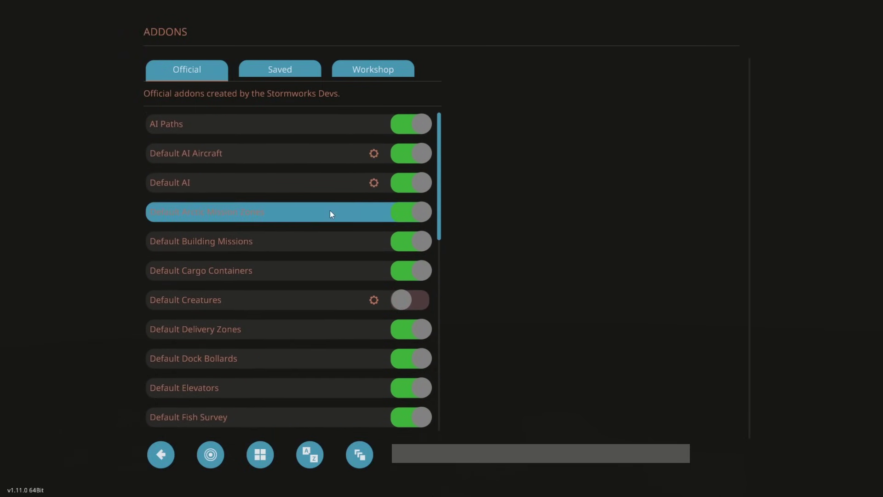
{"action": "scroll", "coordinate": [272, 241], "scroll_direction": "down", "scroll_amount": 10}
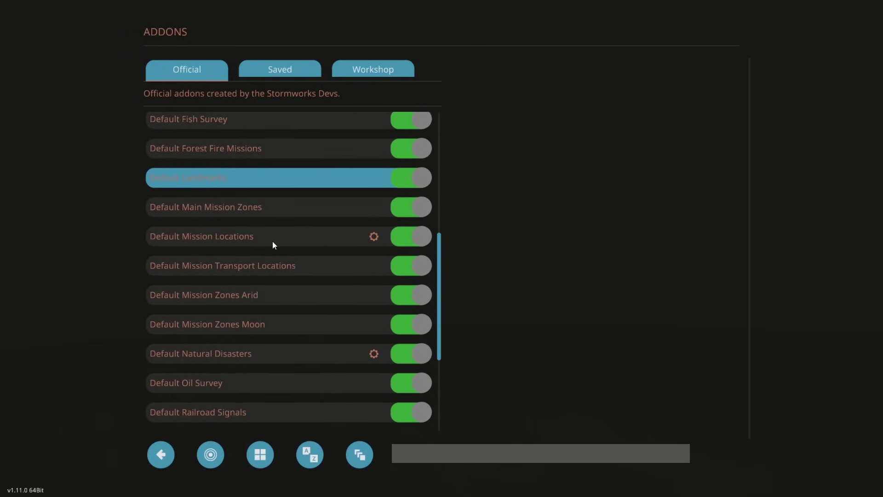
{"action": "scroll", "coordinate": [273, 241], "scroll_direction": "down", "scroll_amount": 3}
{"action": "left_click", "coordinate": [403, 258]}
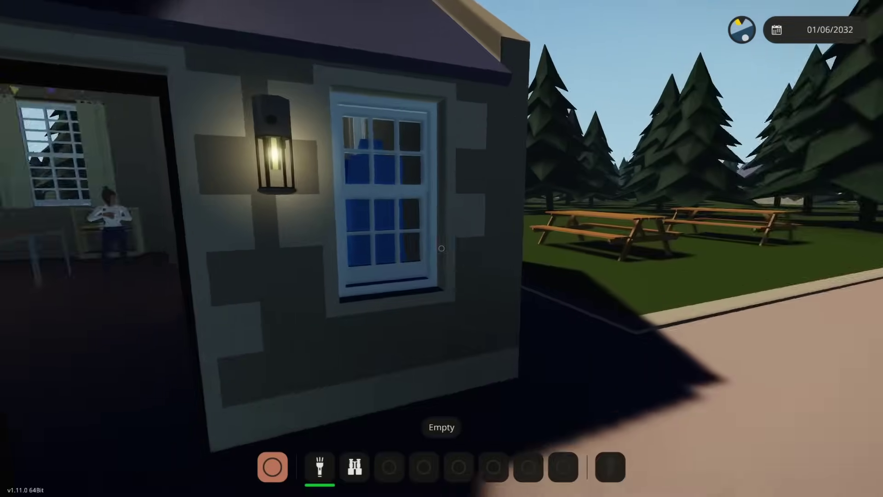
Step: Enter the village hall and repeatedly purchase fishing data from the fish-shaped vendor machine to obtain several fishing hotspots
{"action": "key", "text": "w"}
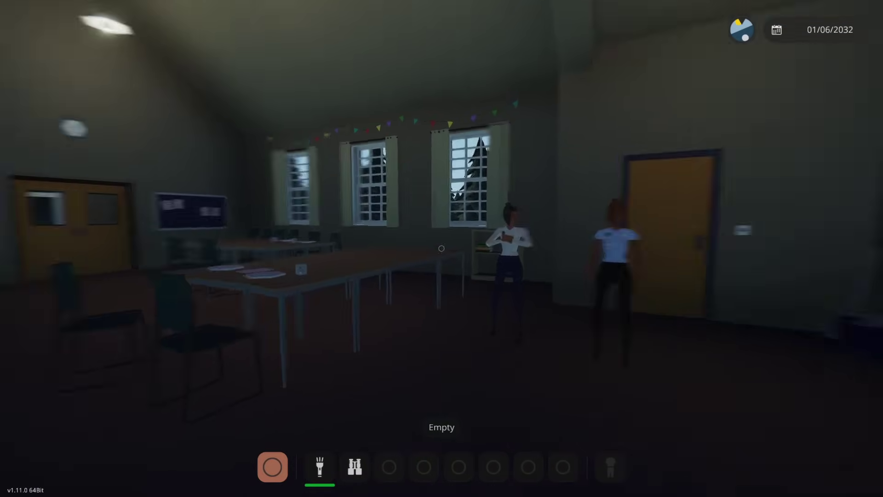
{"action": "key", "text": "s"}
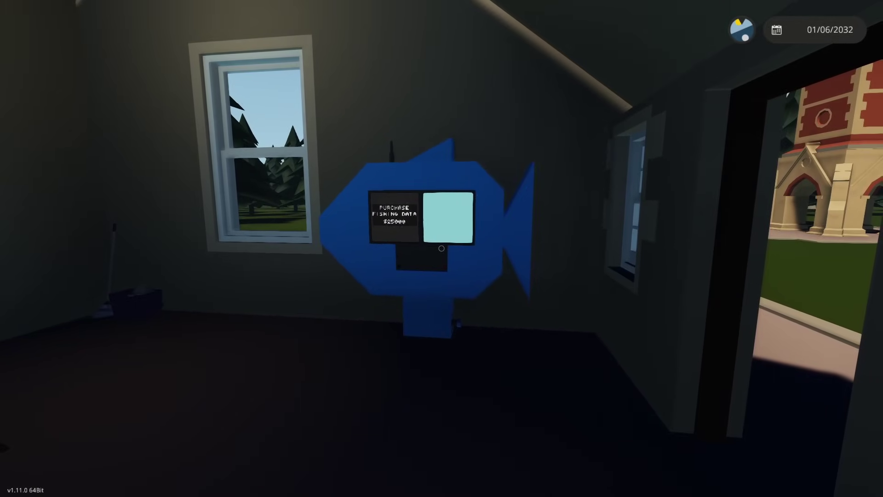
{"action": "key", "text": "w"}
{"action": "left_click", "coordinate": [442, 248]}
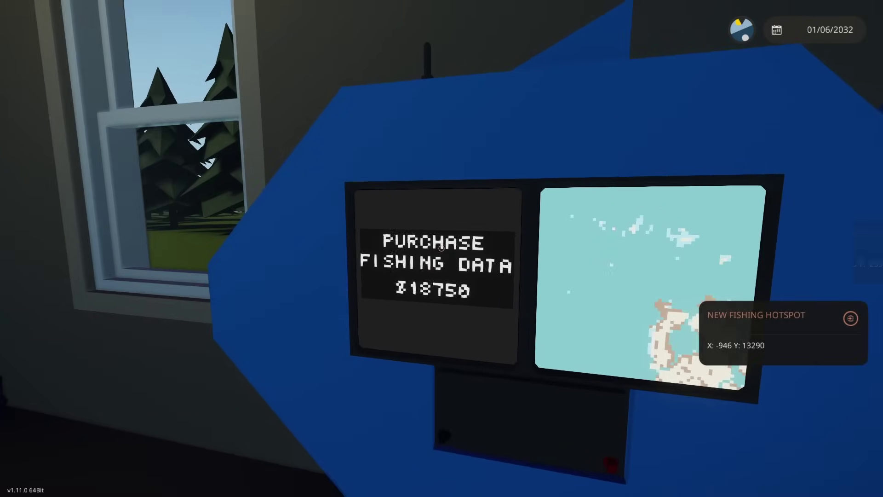
{"action": "left_click", "coordinate": [441, 248]}
{"action": "left_click", "coordinate": [442, 248]}
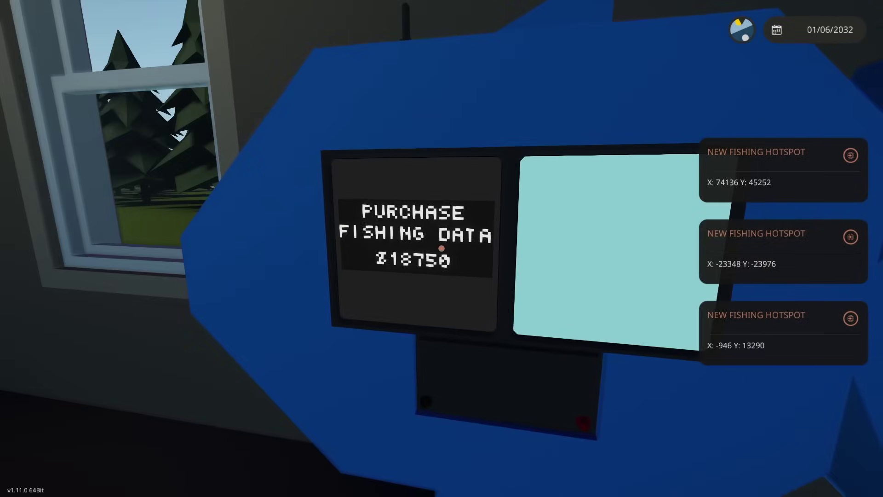
{"action": "left_click", "coordinate": [442, 249]}
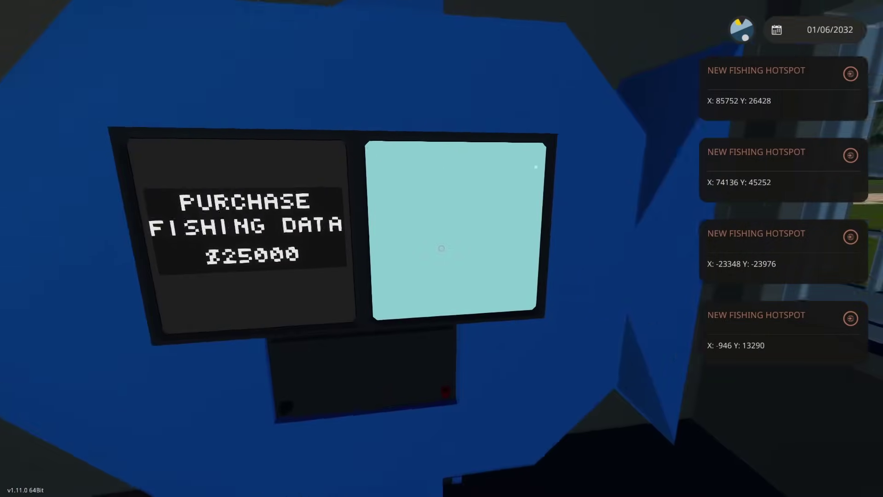
{"action": "left_click", "coordinate": [441, 249]}
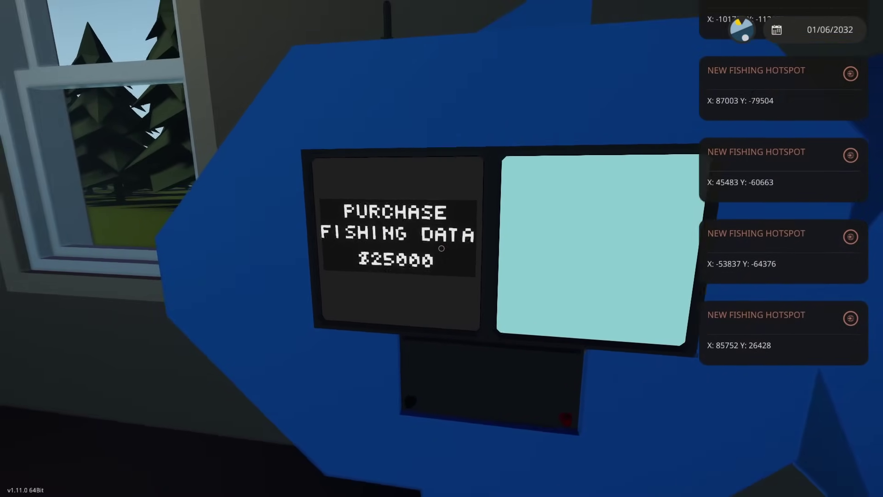
{"action": "left_click", "coordinate": [442, 249]}
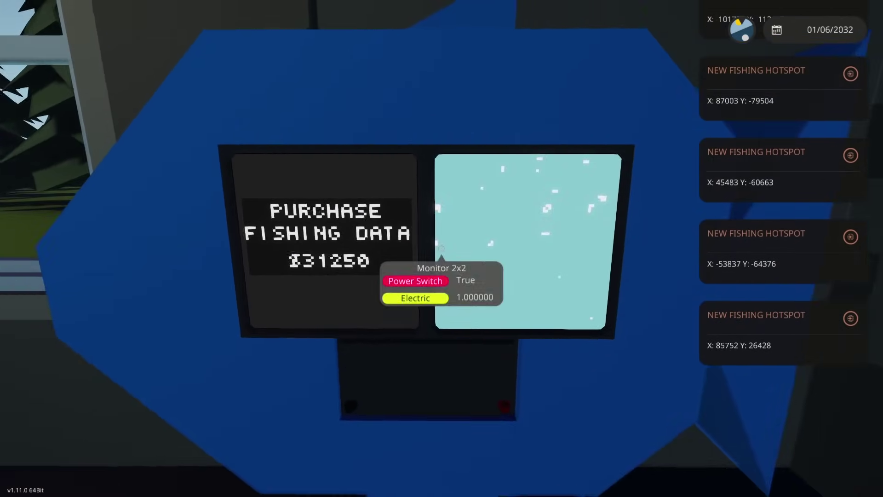
{"action": "right_click", "coordinate": [441, 249]}
Step: Open the map and examine where the purchased fishing hotspots lie around the islands and across the open sea
{"action": "key", "text": "m"}
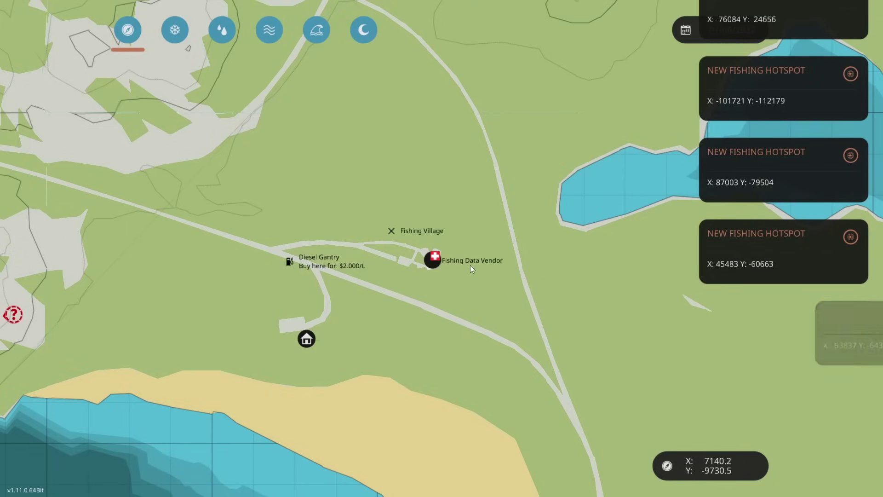
{"action": "scroll", "coordinate": [470, 266], "scroll_direction": "down", "scroll_amount": 5}
{"action": "scroll", "coordinate": [470, 267], "scroll_direction": "down", "scroll_amount": 10}
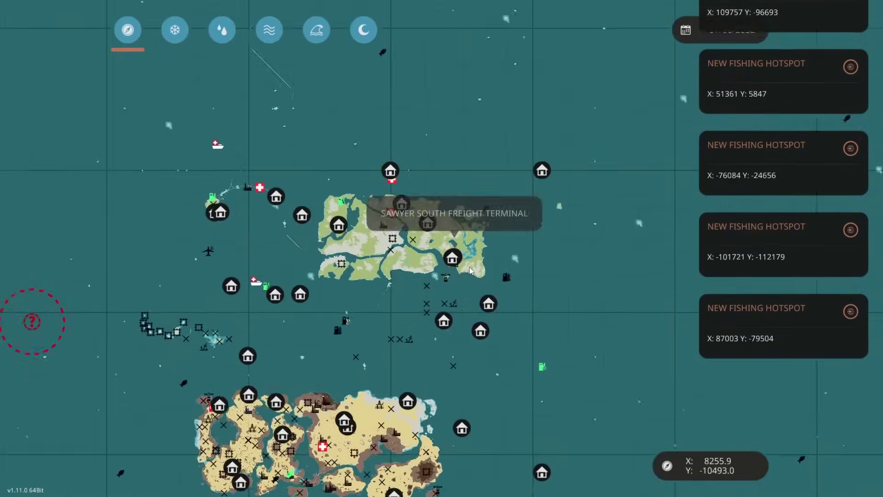
{"action": "mouse_move", "coordinate": [594, 184]}
{"action": "left_mouse_down"}
{"action": "mouse_move", "coordinate": [598, 365]}
{"action": "mouse_move", "coordinate": [598, 181]}
{"action": "left_mouse_up"}
{"action": "scroll", "coordinate": [360, 299], "scroll_direction": "up", "scroll_amount": 10}
{"action": "scroll", "coordinate": [340, 317], "scroll_direction": "up", "scroll_amount": 5}
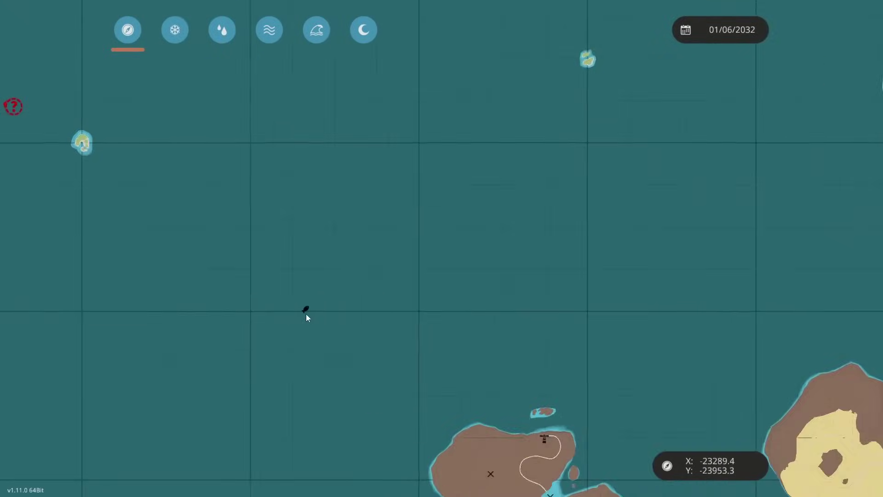
{"action": "scroll", "coordinate": [287, 331], "scroll_direction": "down", "scroll_amount": 10}
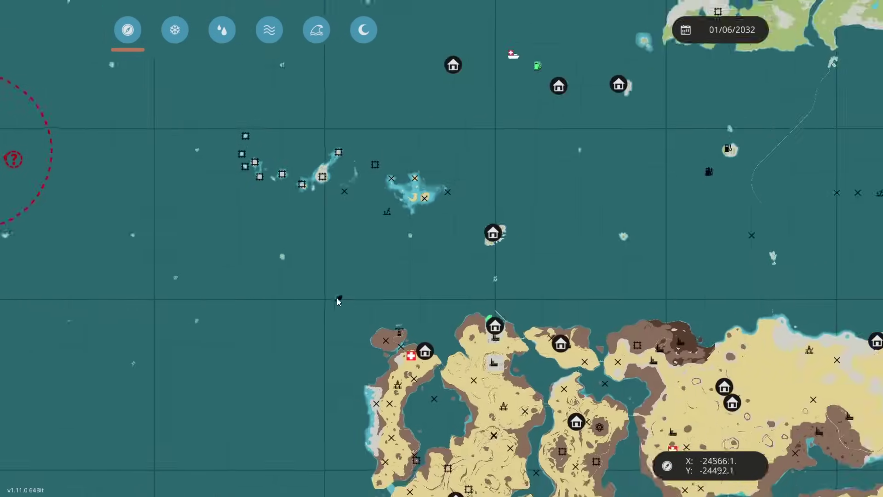
{"action": "left_click_drag", "start_coordinate": [236, 352], "coordinate": [390, 256]}
{"action": "mouse_move", "coordinate": [507, 375]}
{"action": "left_mouse_down"}
{"action": "mouse_move", "coordinate": [408, 355]}
{"action": "mouse_move", "coordinate": [270, 300]}
{"action": "mouse_move", "coordinate": [273, 252]}
{"action": "mouse_move", "coordinate": [309, 374]}
{"action": "left_mouse_up"}
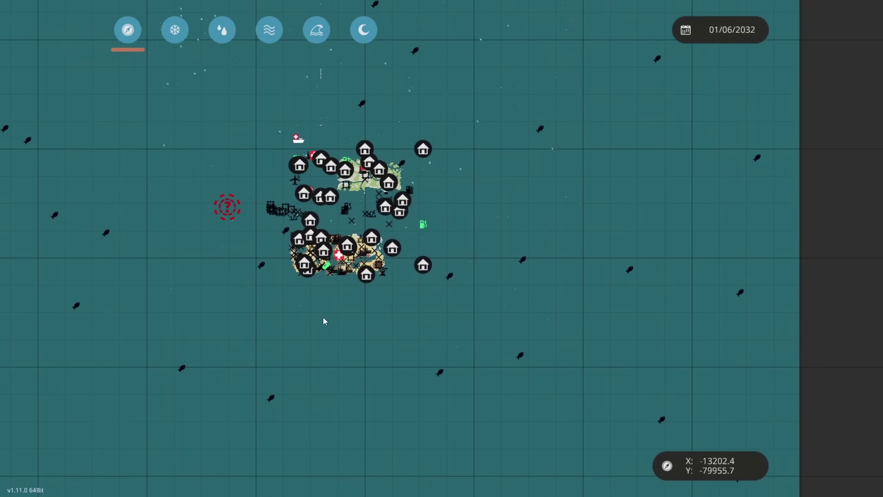
{"action": "scroll", "coordinate": [339, 206], "scroll_direction": "up", "scroll_amount": 5}
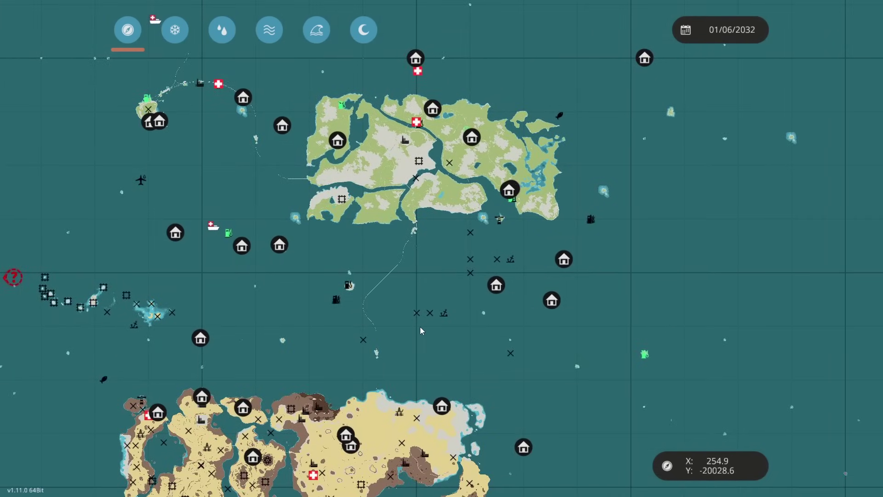
{"action": "left_click_drag", "start_coordinate": [464, 328], "coordinate": [482, 232]}
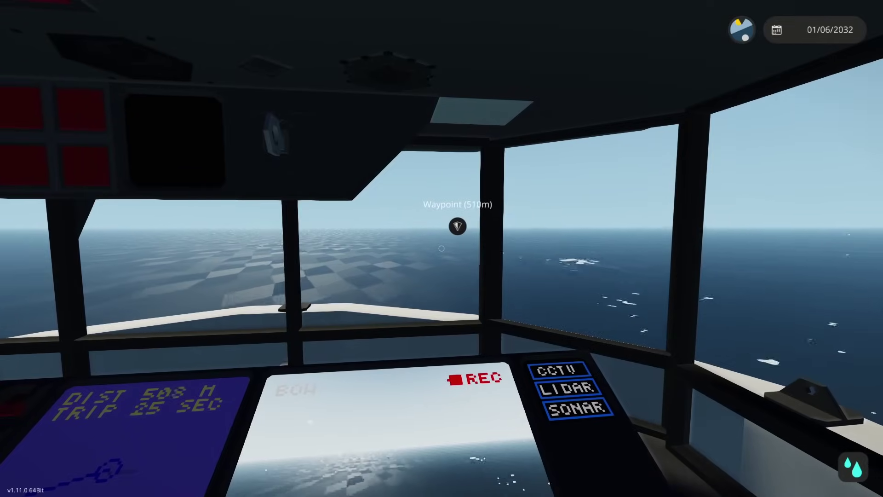
Step: Check the ship's position against the Snook Hotspot on the map, then switch the bridge CCTV to the UNDER camera
{"action": "key", "text": "m"}
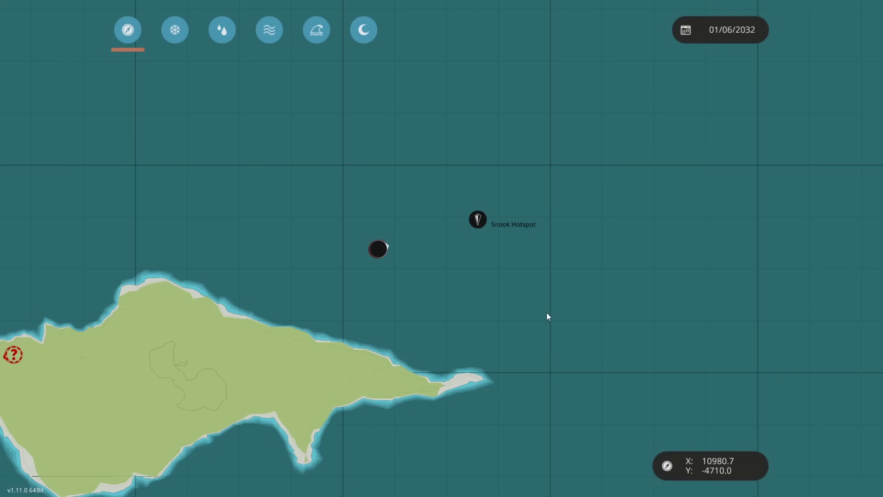
{"action": "key", "text": "m"}
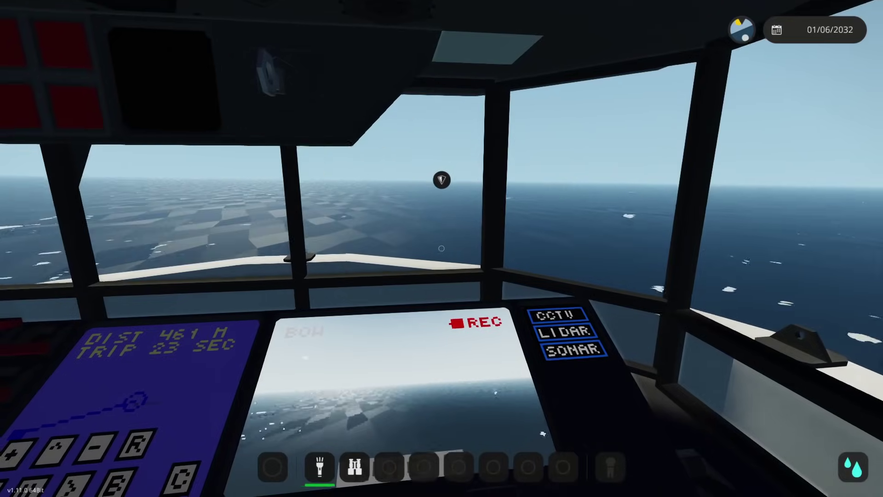
{"action": "key", "text": "e"}
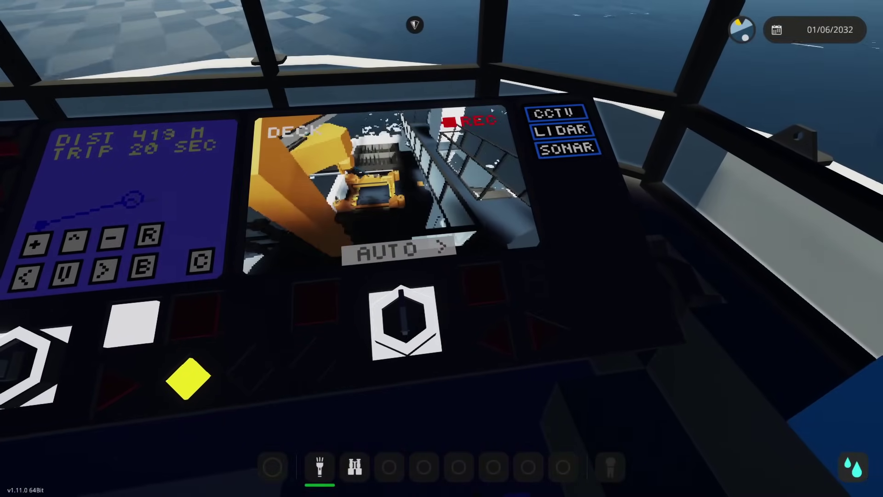
{"action": "left_click", "coordinate": [442, 248]}
{"action": "left_click", "coordinate": [442, 248]}
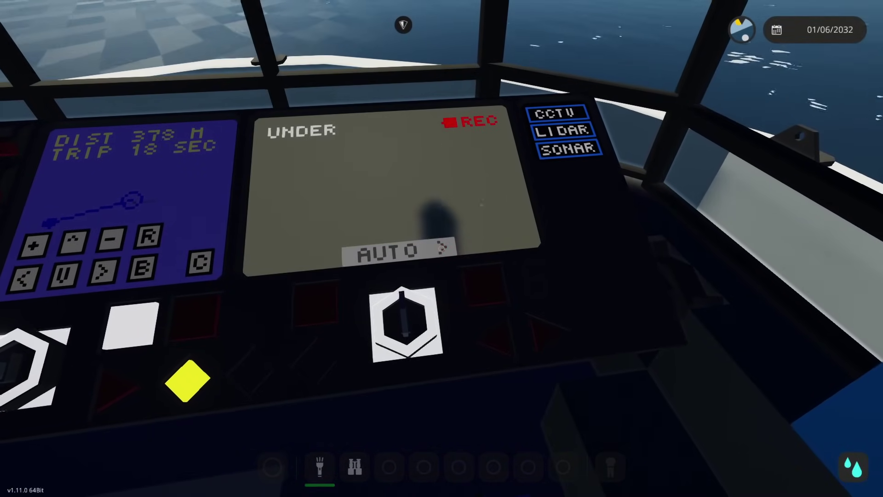
Step: Examine the bridge monitor's lidar and sonar displays and return the monitor to the CCTV view
{"action": "left_click", "coordinate": [442, 249]}
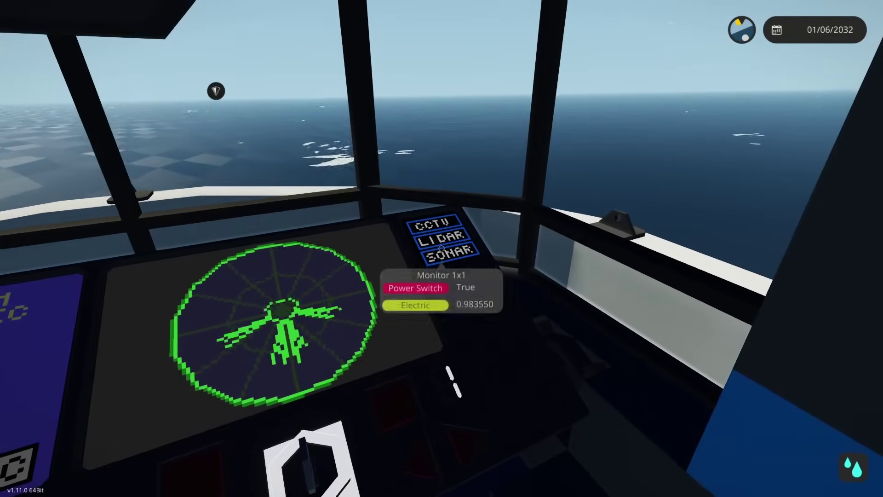
{"action": "left_click", "coordinate": [442, 246]}
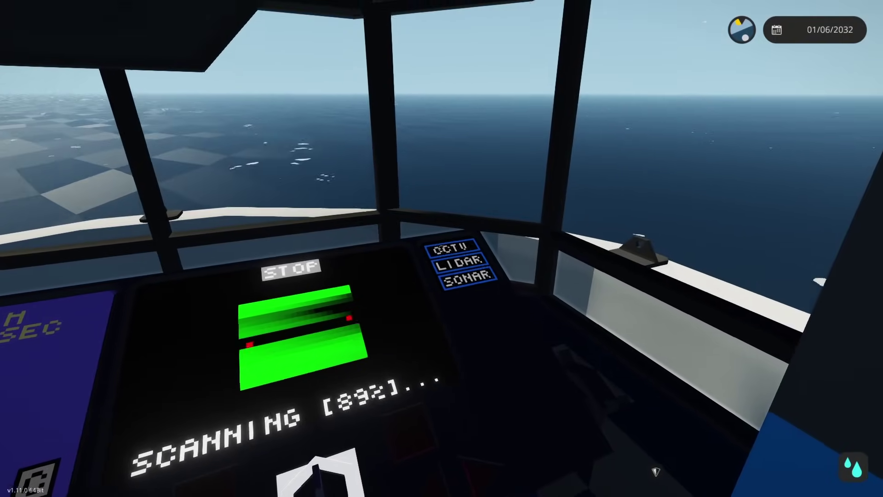
{"action": "left_click", "coordinate": [441, 247]}
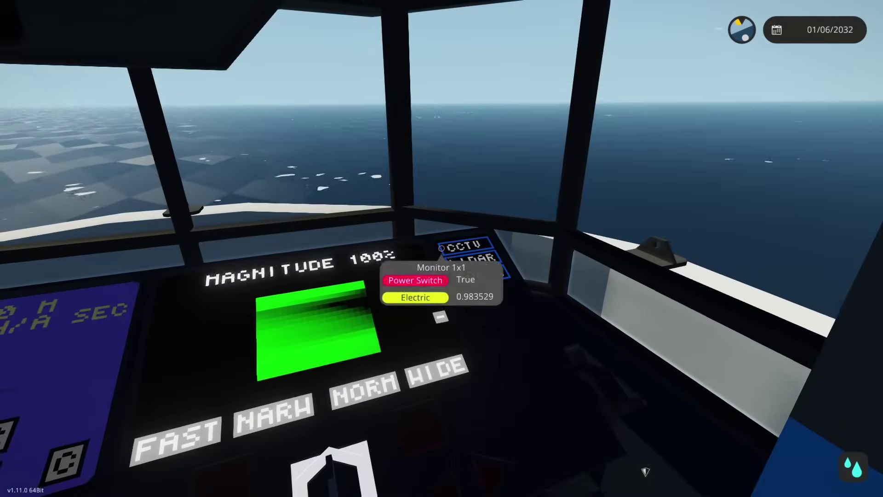
{"action": "left_click", "coordinate": [442, 247]}
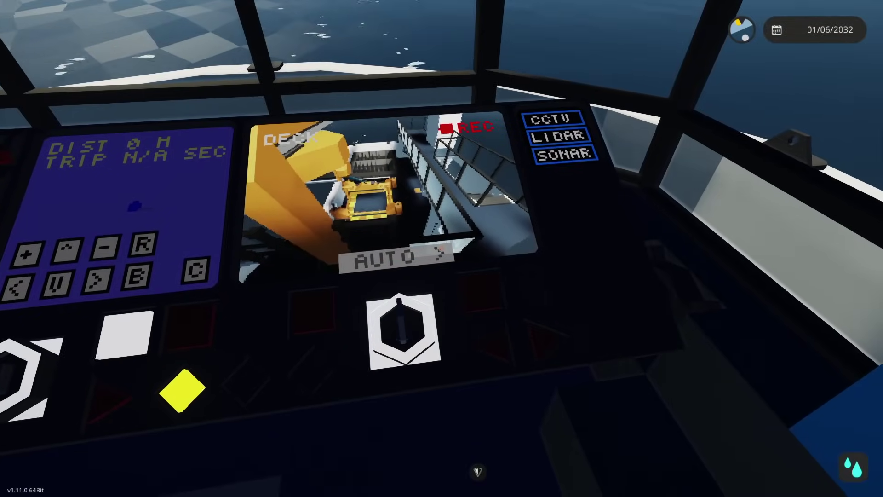
Step: Cycle the CCTV from the DECK camera to the UNDER camera and inspect its underwater picture up close
{"action": "left_click", "coordinate": [441, 250]}
{"action": "left_click", "coordinate": [440, 248]}
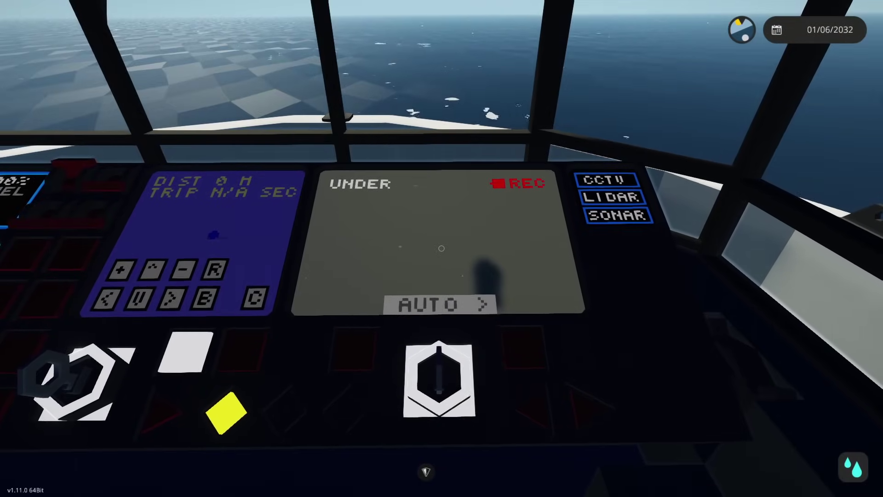
{"action": "middle_click", "coordinate": [441, 248]}
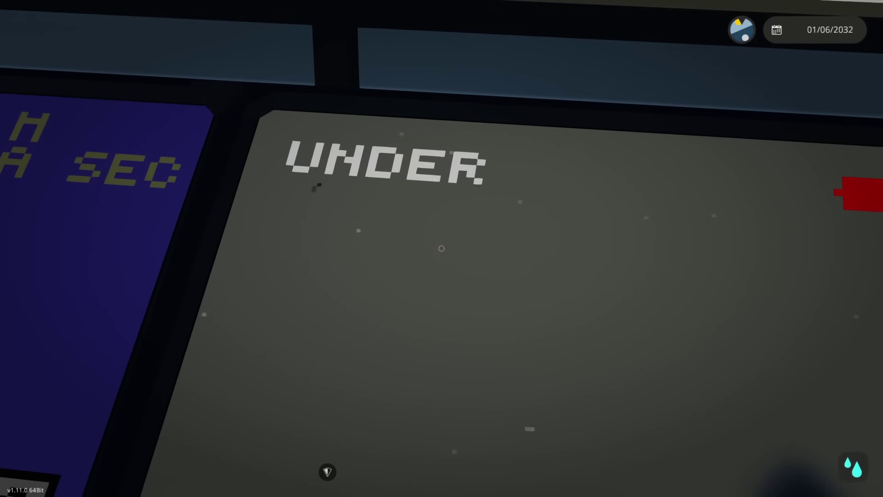
Step: Step back from the monitors, take the helm seat and inspect the navigation display and AP System control
{"action": "key", "text": "s"}
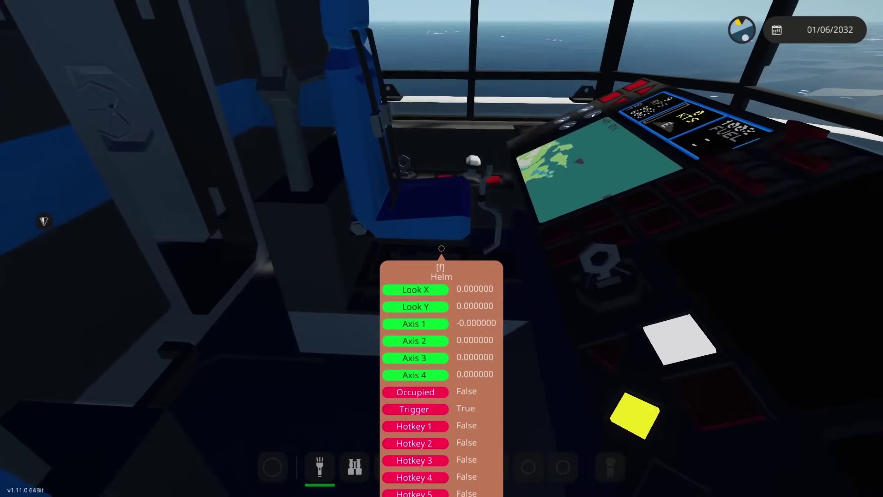
{"action": "key", "text": "f"}
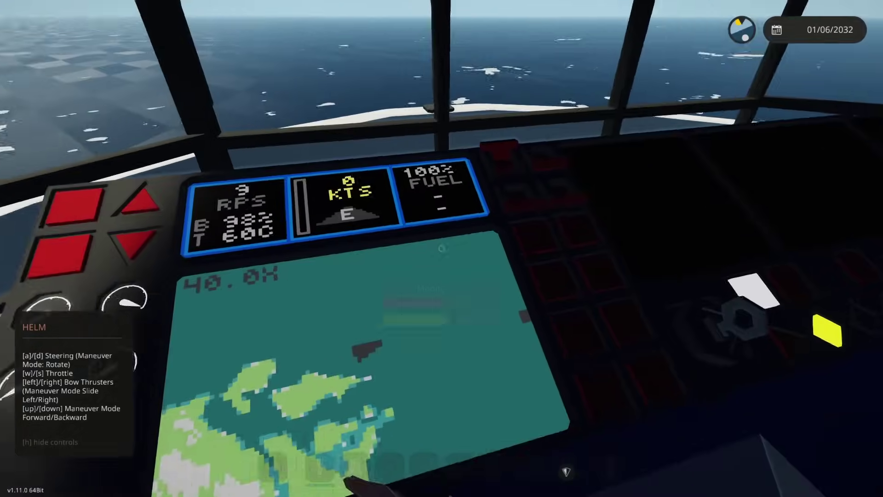
{"action": "key", "text": "e"}
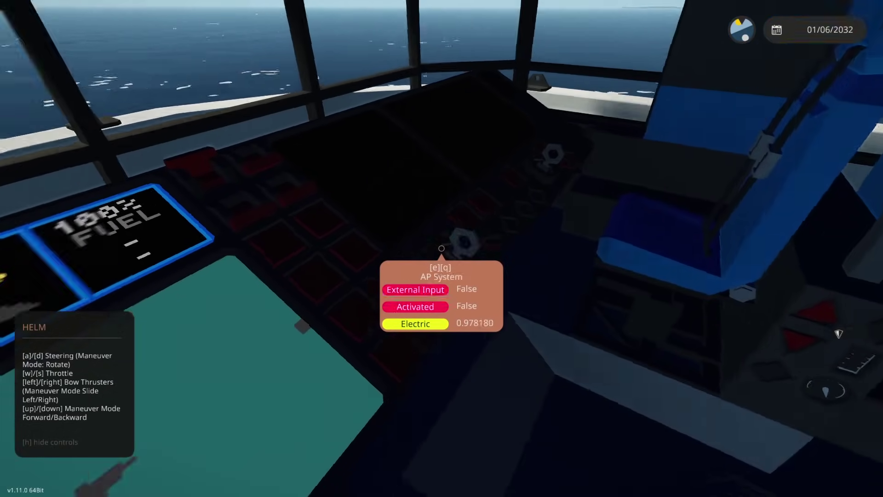
{"action": "key", "text": "Tab"}
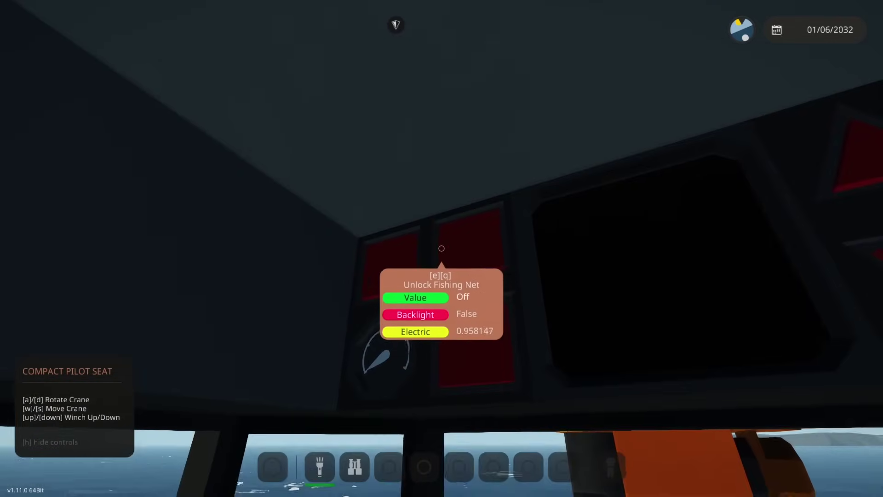
Step: Unlock the fishing net from the compact pilot seat and lift it off the deck with the crane and winch
{"action": "left_click", "coordinate": [442, 249]}
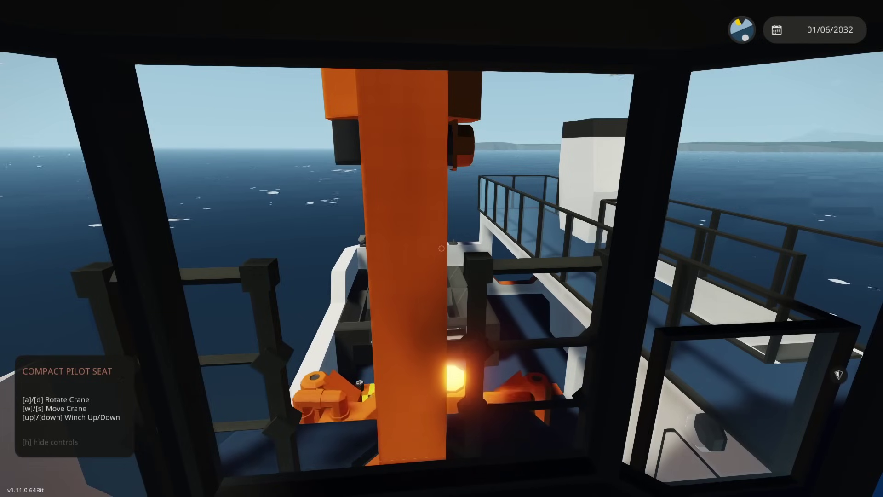
{"action": "key", "text": "w"}
{"action": "key", "text": "Up"}
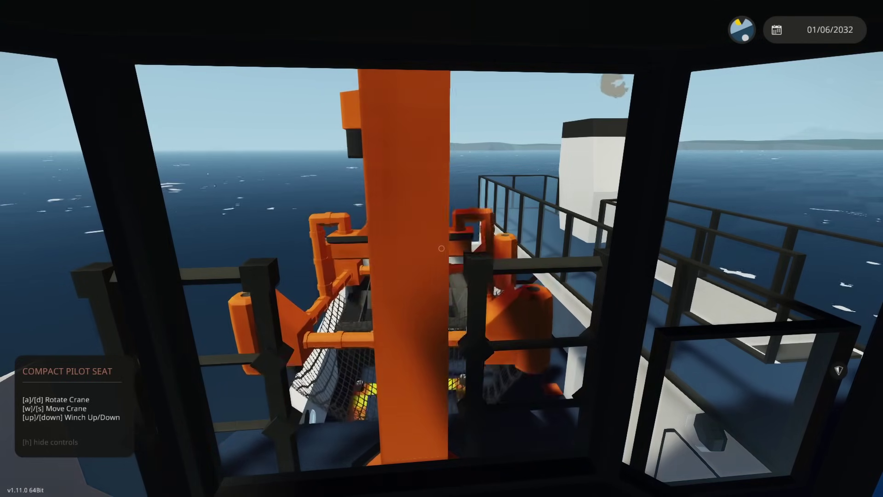
Step: Swing the crane out over the ship's side and lower the fishing net into the water
{"action": "key", "text": "a"}
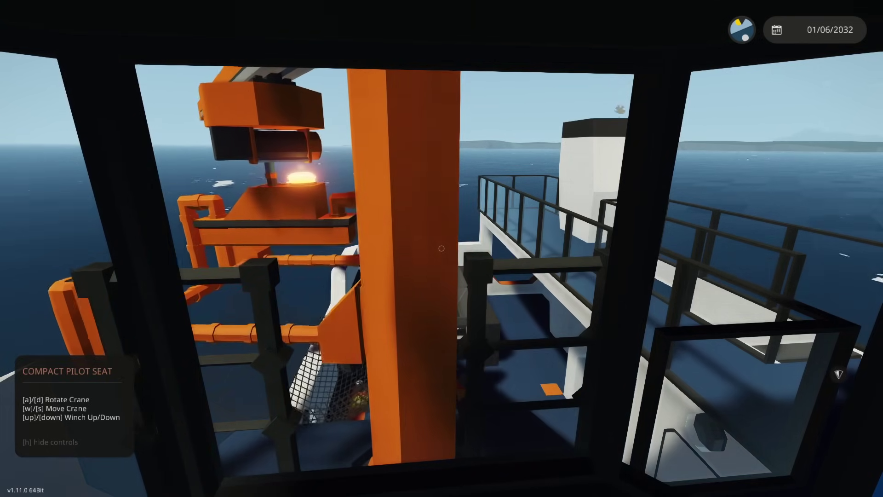
{"action": "key", "text": "a"}
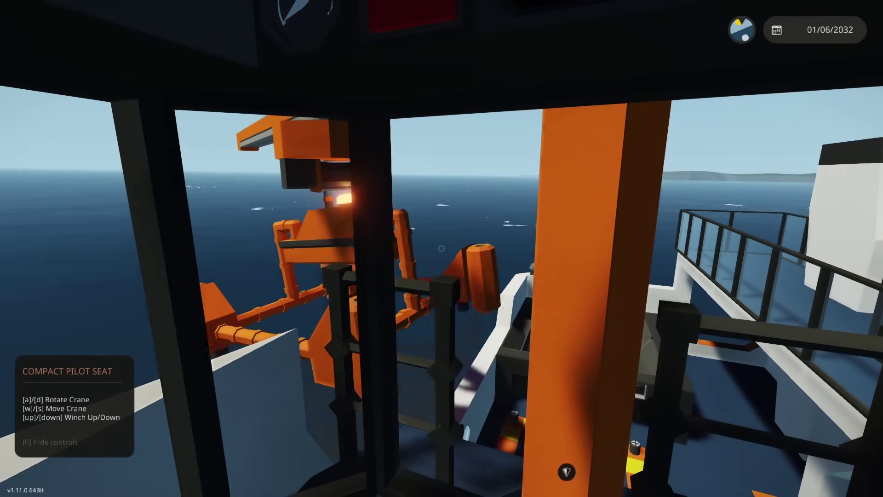
{"action": "key", "text": "a"}
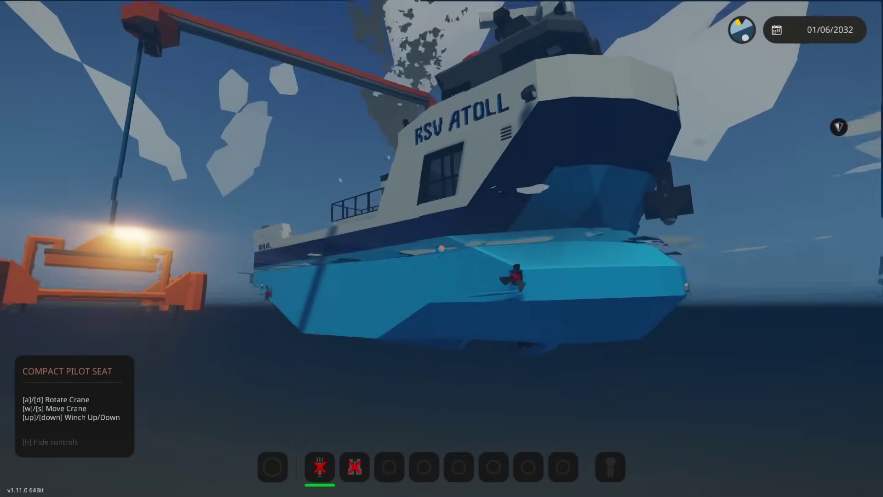
{"action": "scroll", "coordinate": [441, 249], "scroll_direction": "down", "scroll_amount": 3}
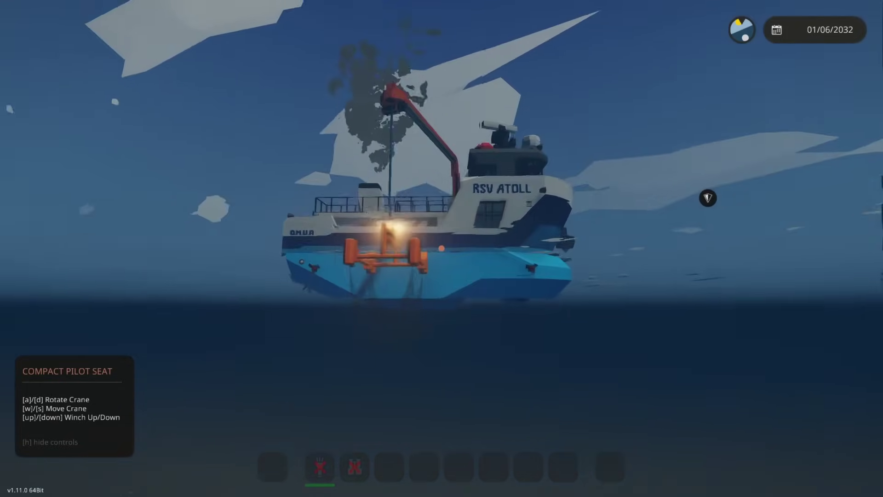
{"action": "key", "text": "Tab"}
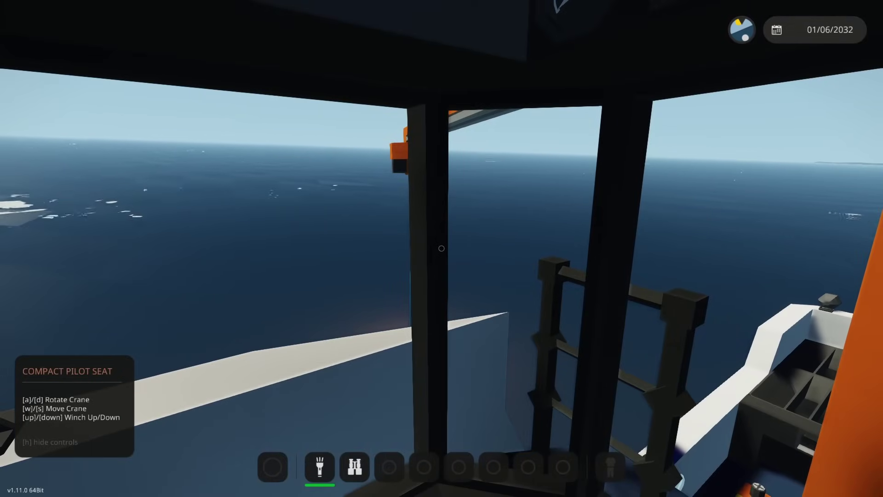
Step: Winch the net down towards the seabed, following it from the external view, and check the crane seat's camera monitor
{"action": "key", "text": "c"}
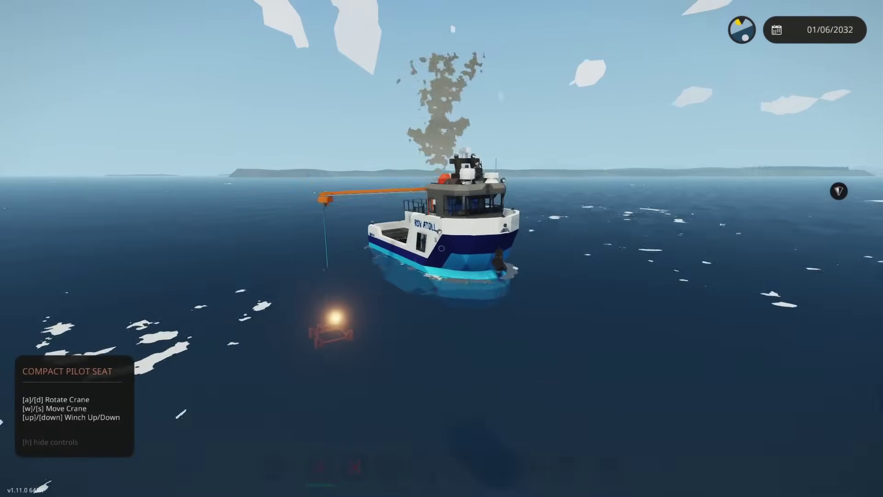
{"action": "scroll", "coordinate": [442, 248], "scroll_direction": "down", "scroll_amount": 3}
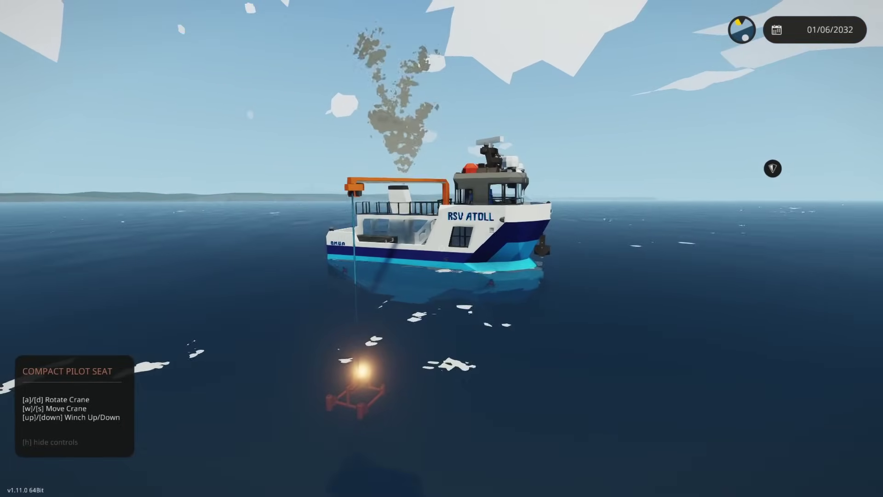
{"action": "scroll", "coordinate": [441, 248], "scroll_direction": "up", "scroll_amount": 3}
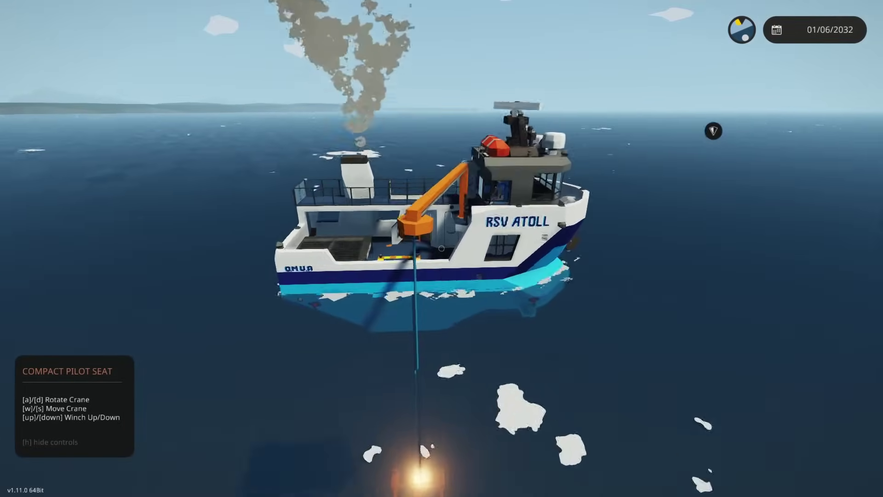
{"action": "scroll", "coordinate": [441, 249], "scroll_direction": "up", "scroll_amount": 3}
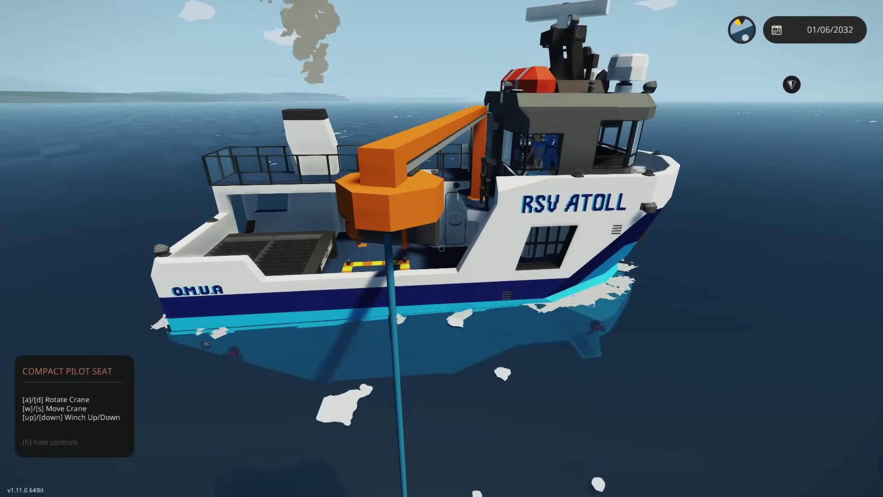
{"action": "scroll", "coordinate": [442, 248], "scroll_direction": "down", "scroll_amount": 3}
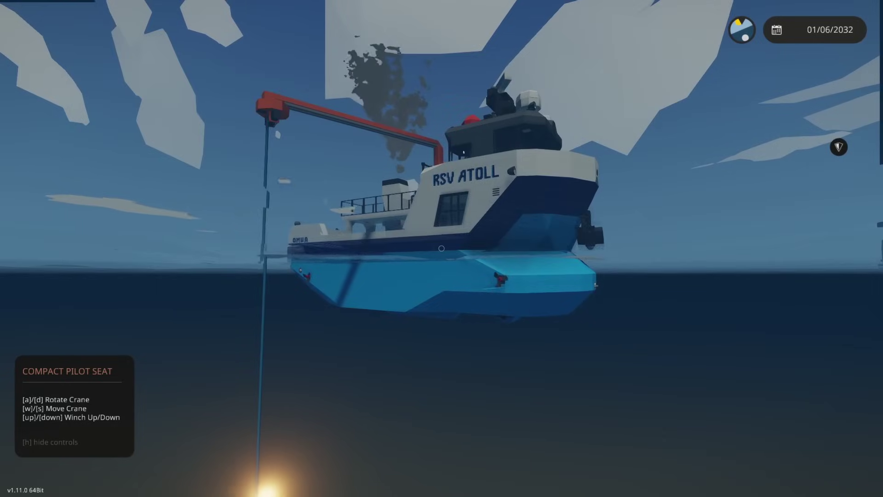
{"action": "scroll", "coordinate": [442, 248], "scroll_direction": "down", "scroll_amount": 3}
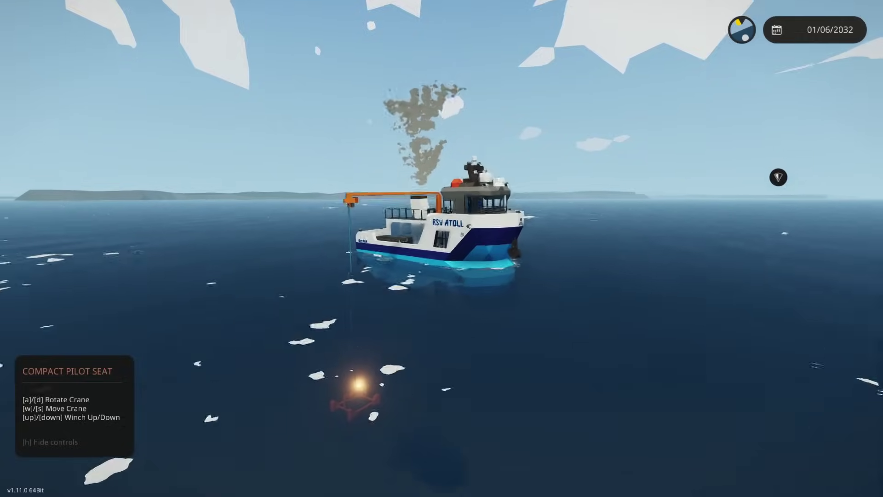
{"action": "scroll", "coordinate": [441, 248], "scroll_direction": "up", "scroll_amount": 2}
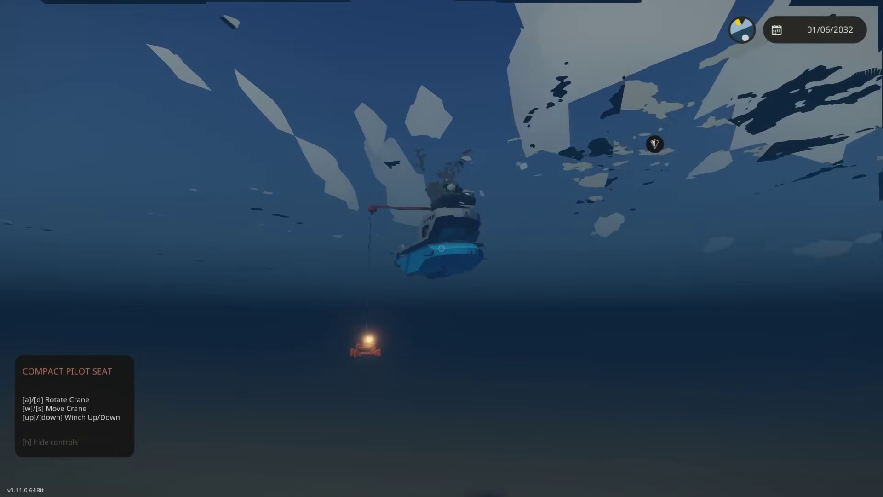
{"action": "scroll", "coordinate": [441, 249], "scroll_direction": "up", "scroll_amount": 3}
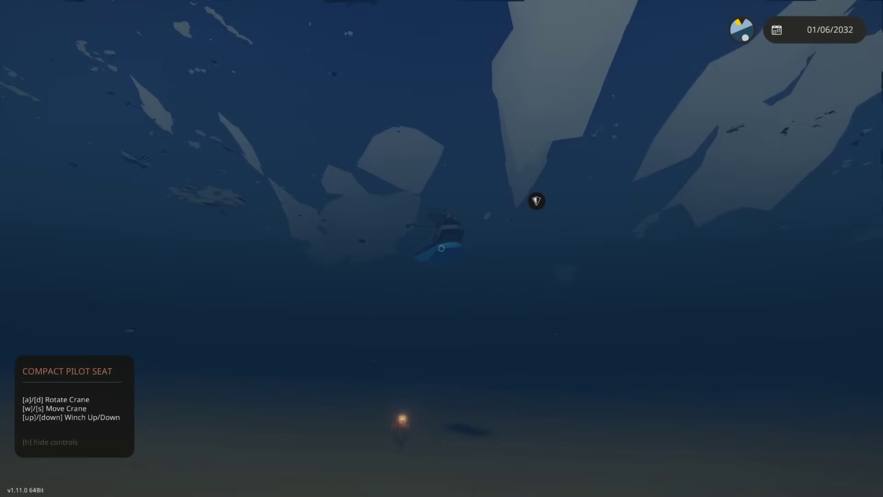
{"action": "key", "text": "Down"}
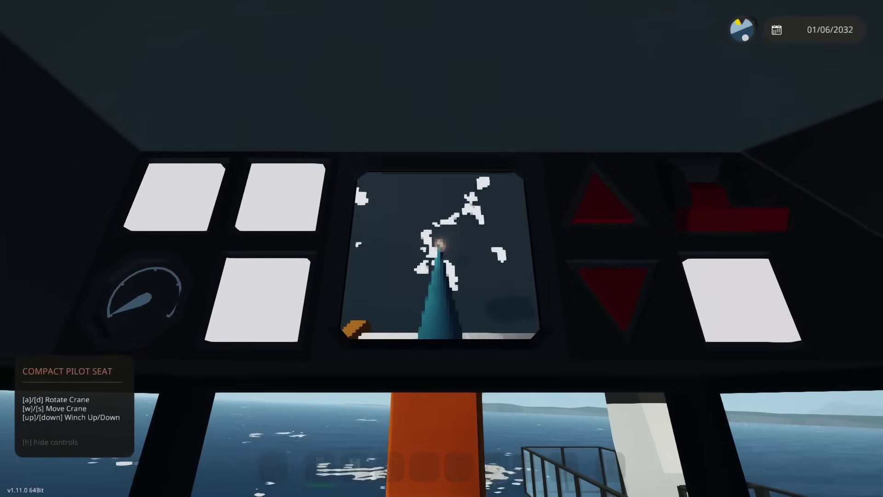
{"action": "right_click", "coordinate": [442, 248]}
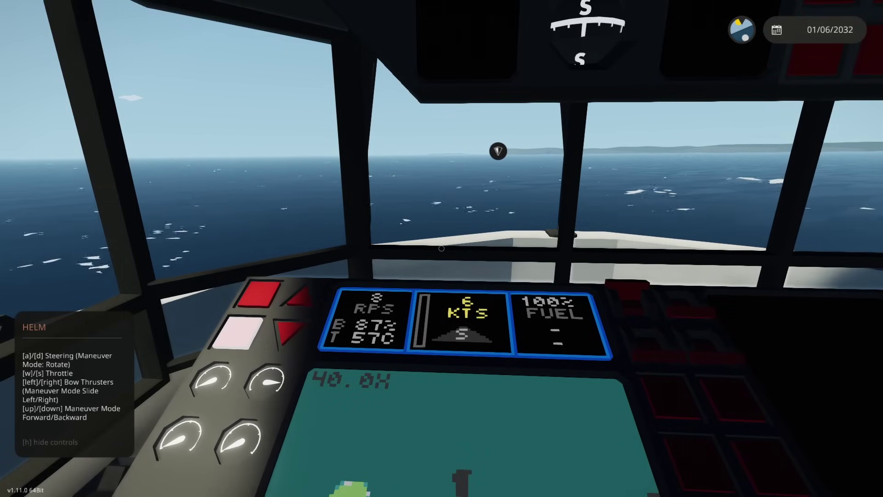
Step: Inspect the net trailing underwater and the underside of the hull from the helm's external view
{"action": "key", "text": "Tab"}
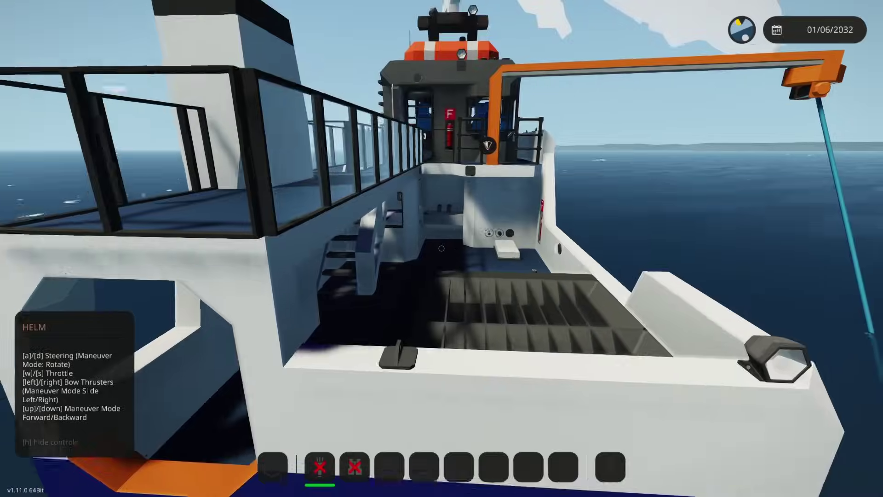
{"action": "scroll", "coordinate": [442, 249], "scroll_direction": "down", "scroll_amount": 5}
{"action": "scroll", "coordinate": [442, 248], "scroll_direction": "down", "scroll_amount": 3}
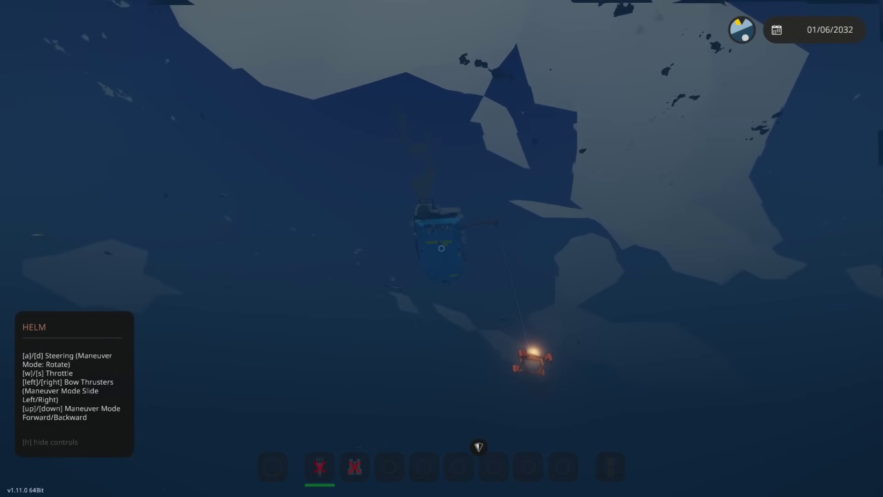
{"action": "key", "text": "v"}
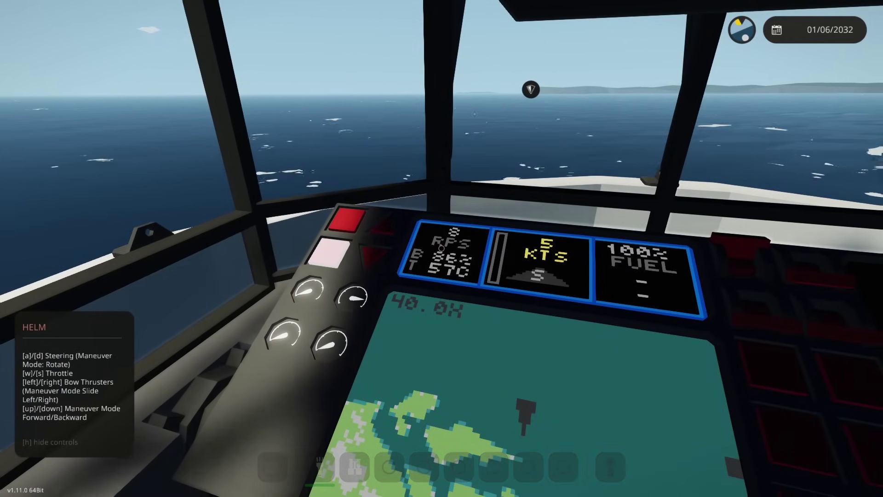
{"action": "key", "text": "v"}
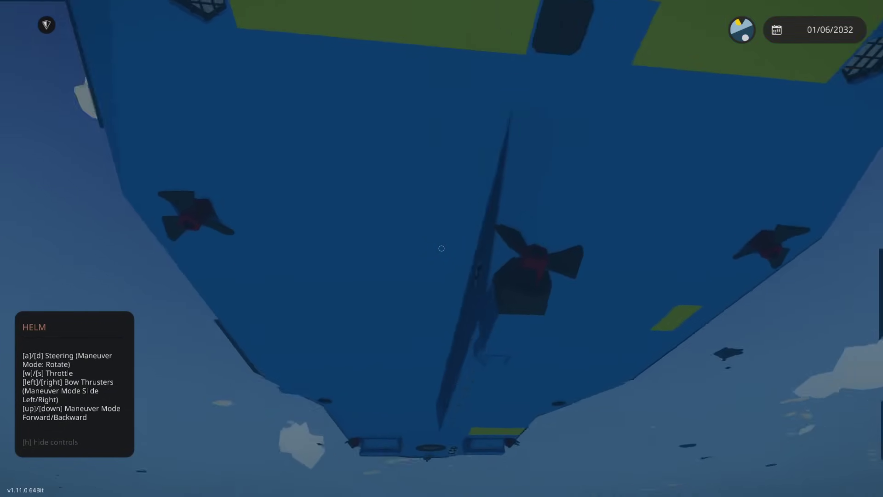
{"action": "key", "text": "Tab"}
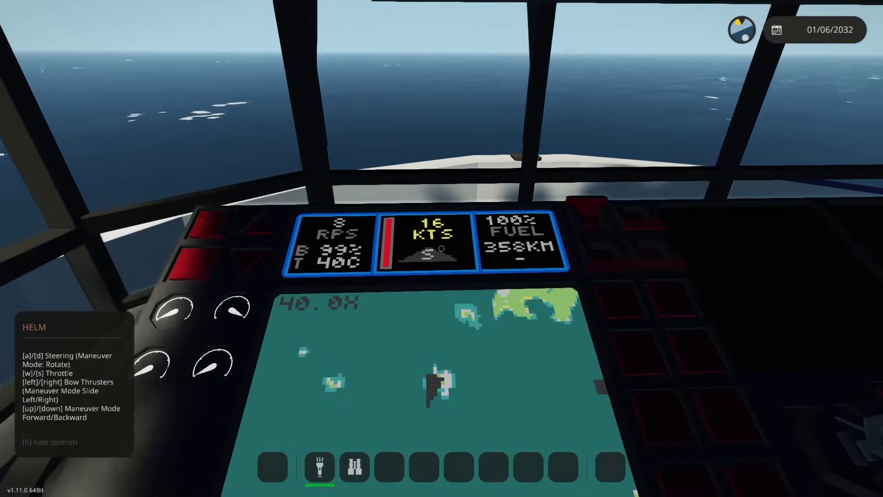
Step: Leave the helm for the compact pilot seat and inspect the net and crane on the aft deck
{"action": "key", "text": "f"}
{"action": "key", "text": "f"}
{"action": "key", "text": "Tab"}
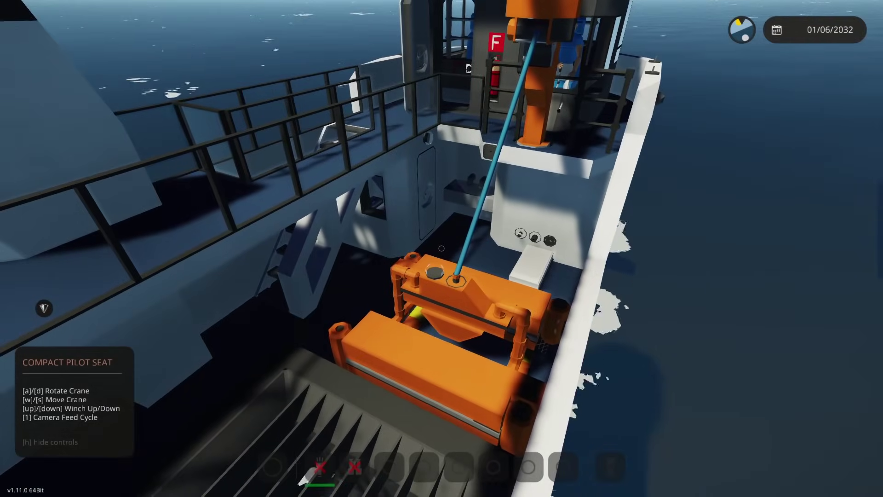
{"action": "scroll", "coordinate": [441, 248], "scroll_direction": "down", "scroll_amount": 5}
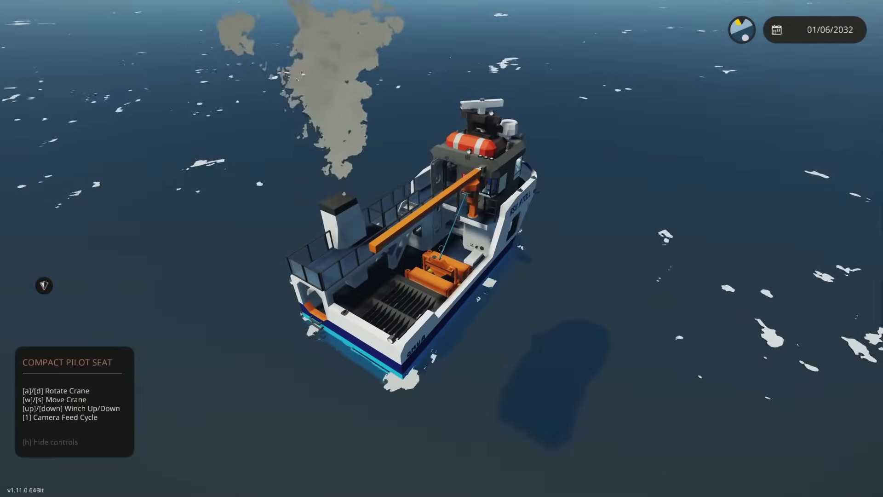
{"action": "key", "text": "Tab"}
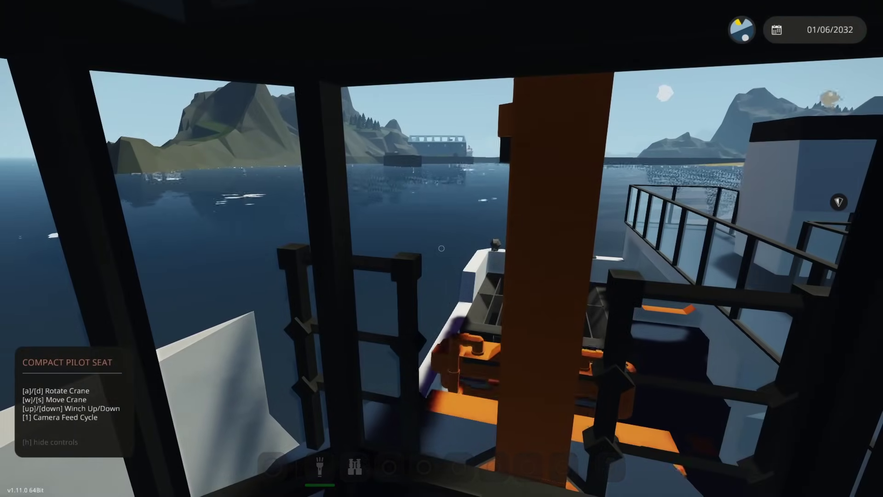
Step: Swing the net over the ship's side with the crane, inspect its frame up close and lower it into the water
{"action": "key", "text": "a"}
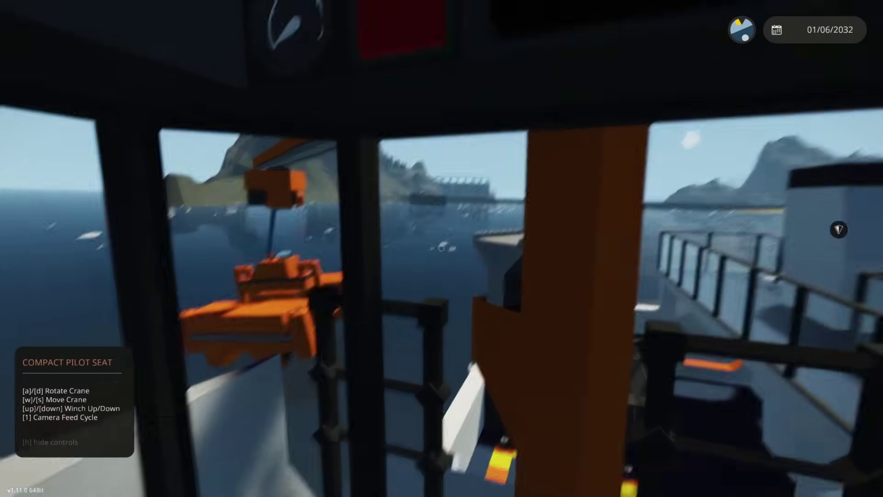
{"action": "mouse_move", "coordinate": [442, 249]}
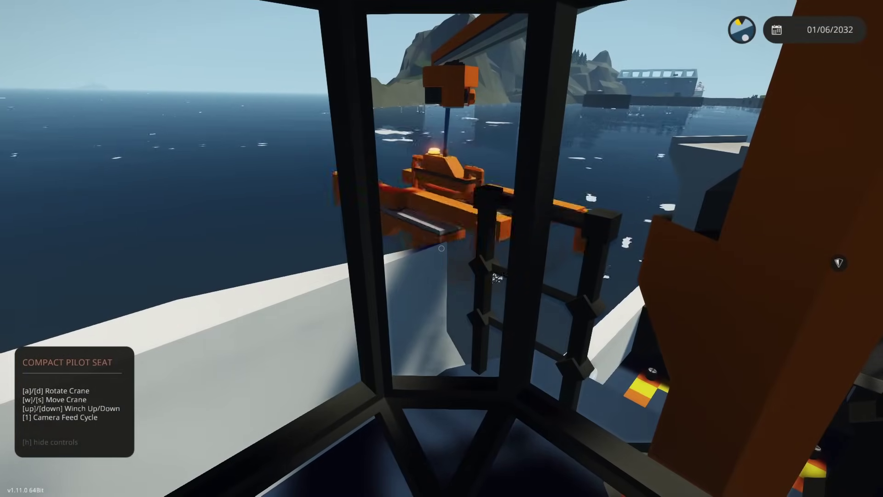
{"action": "scroll", "coordinate": [441, 248], "scroll_direction": "up", "scroll_amount": 3}
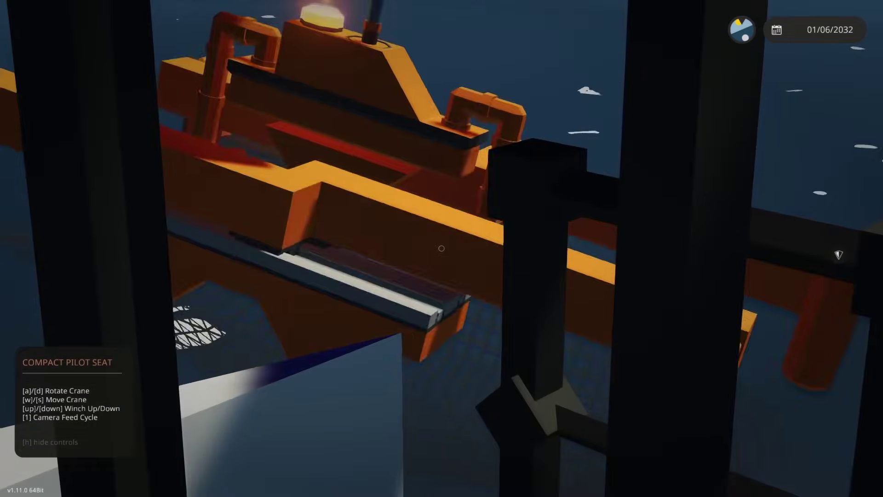
{"action": "scroll", "coordinate": [442, 248], "scroll_direction": "down", "scroll_amount": 3}
{"action": "left_click", "coordinate": [442, 248]}
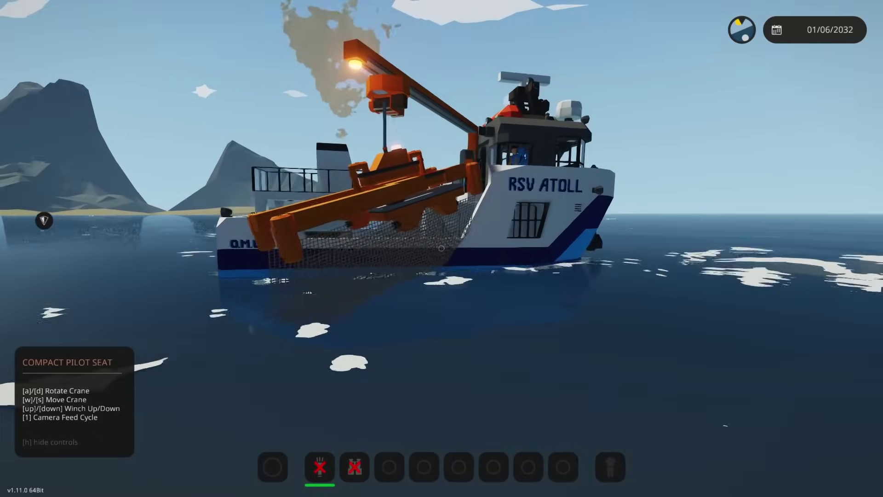
{"action": "key", "text": "a"}
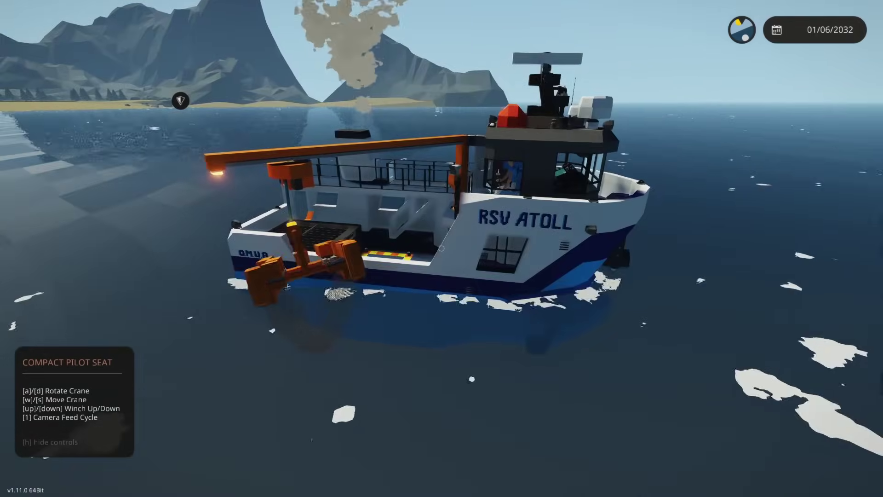
{"action": "key", "text": "a"}
{"action": "key", "text": "Down"}
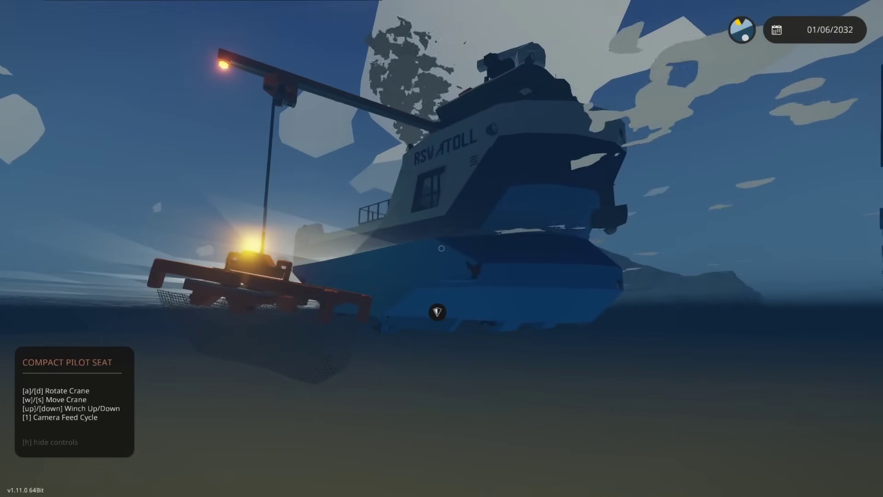
Step: Cycle the camera feed repeatedly from the compact pilot seat and raise the Trawling Motor throttle to 1
{"action": "key", "text": "Tab"}
{"action": "key", "text": "1"}
{"action": "key", "text": "1"}
{"action": "key", "text": "1"}
{"action": "key", "text": "1"}
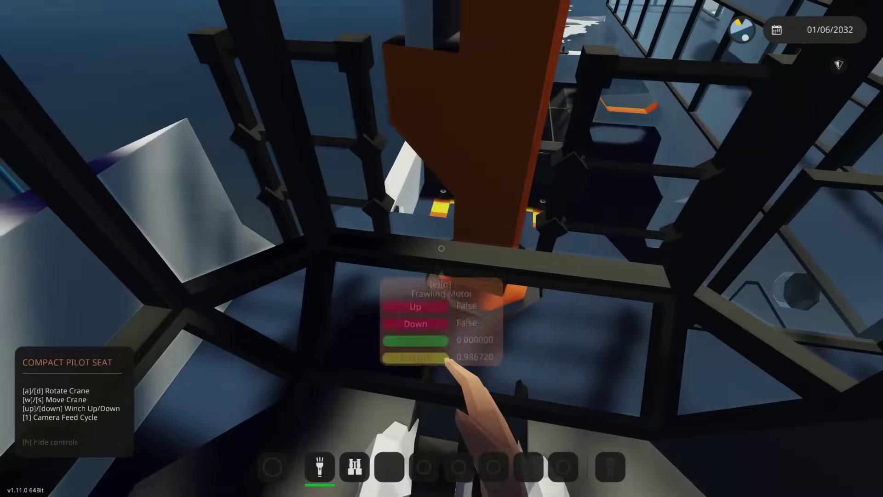
{"action": "key", "text": "1"}
{"action": "key", "text": "1"}
{"action": "key", "text": "1"}
{"action": "key", "text": "1"}
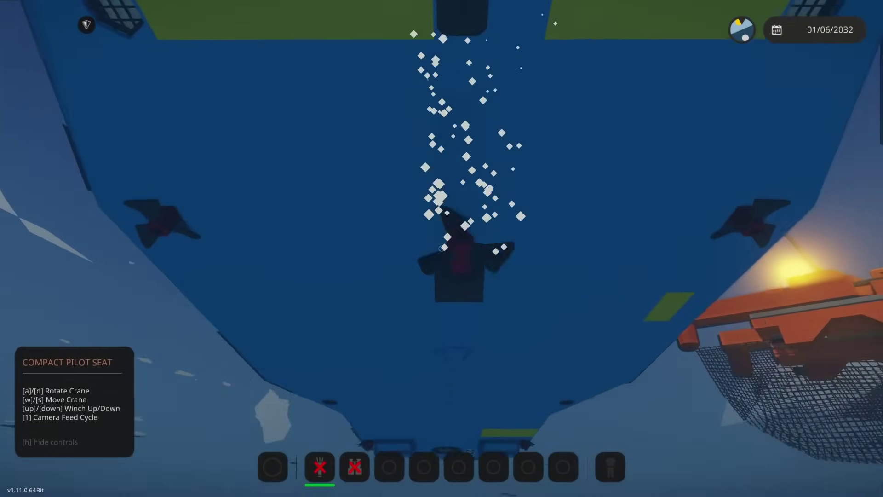
{"action": "key", "text": "1"}
{"action": "key", "text": "1"}
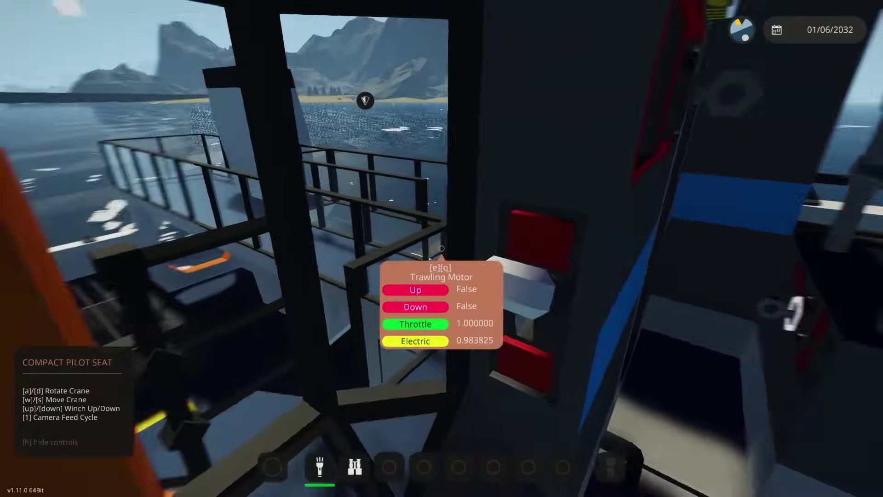
Step: Walk to the helm to check the ship's speed, return to the compact pilot seat and cycle the camera feed
{"action": "key", "text": "f"}
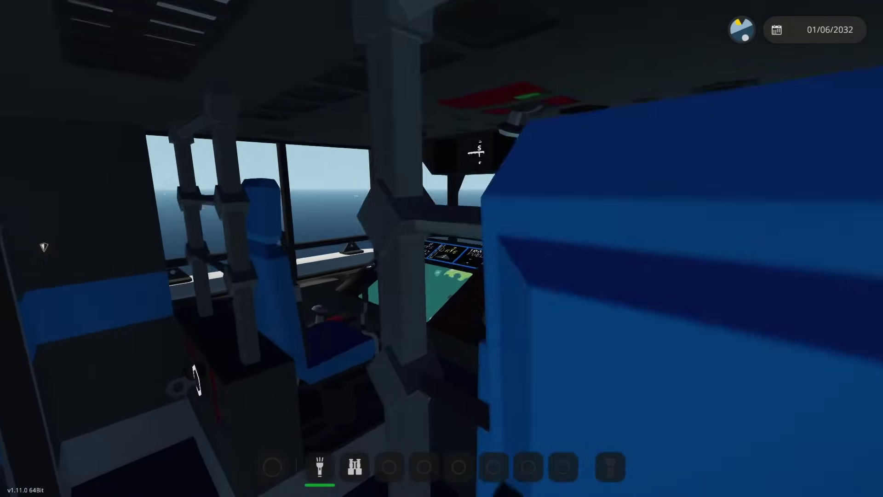
{"action": "key", "text": "w"}
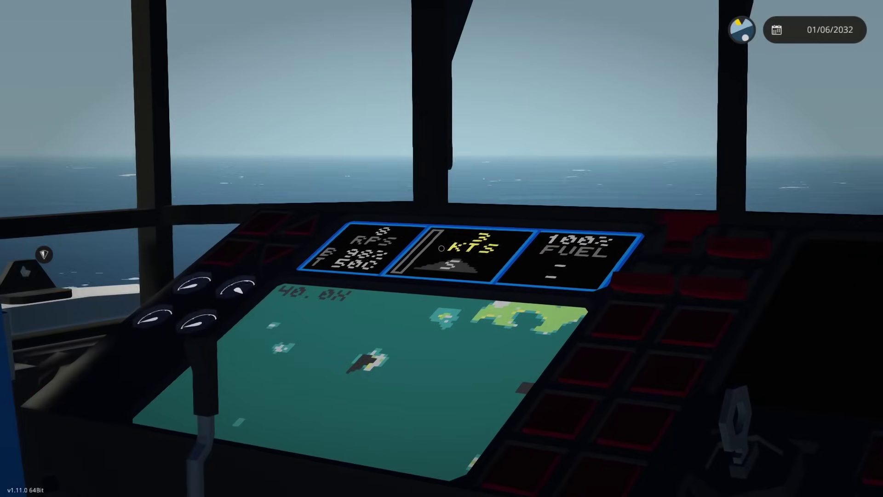
{"action": "key", "text": "s"}
{"action": "key", "text": "f"}
{"action": "key", "text": "Tab"}
{"action": "key", "text": "1"}
{"action": "key", "text": "1"}
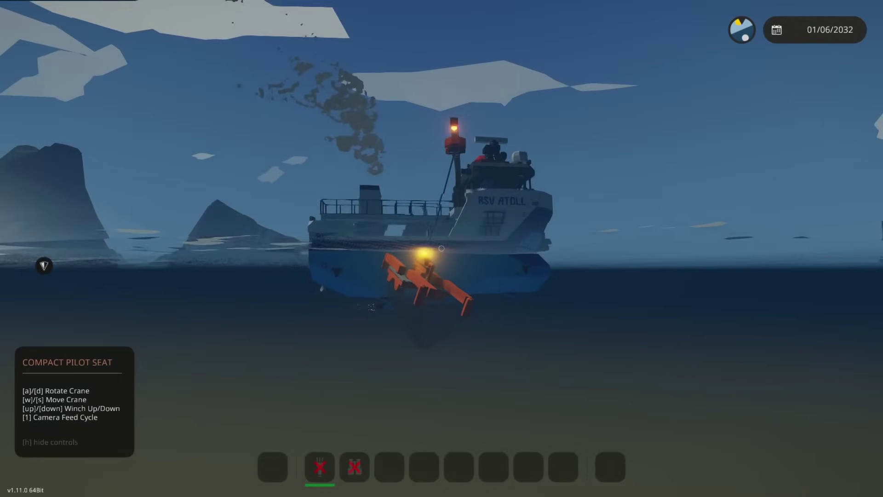
Step: Alternate between the pilot-seat view and the outside view to check the submerged net beside the ship
{"action": "key", "text": "1"}
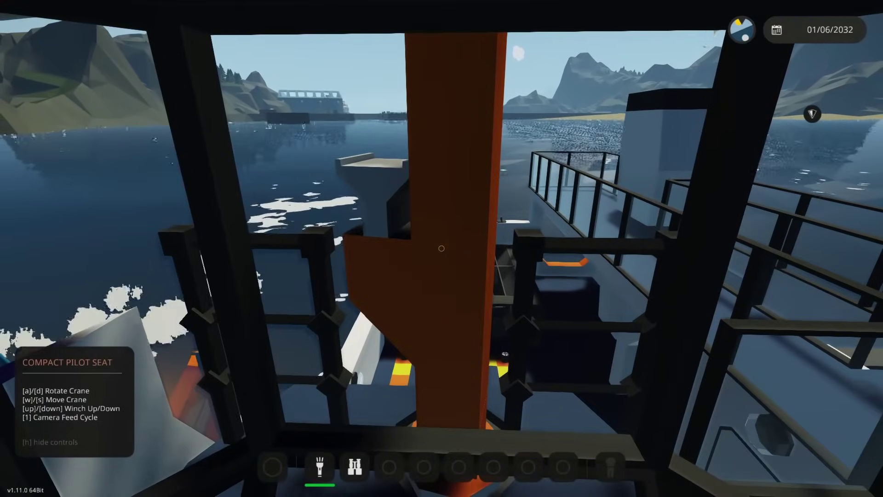
{"action": "key", "text": "1"}
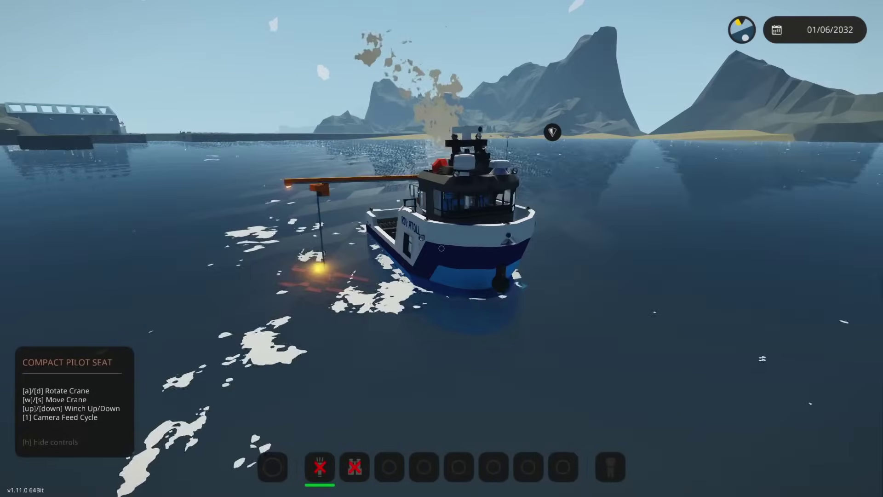
{"action": "key", "text": "1"}
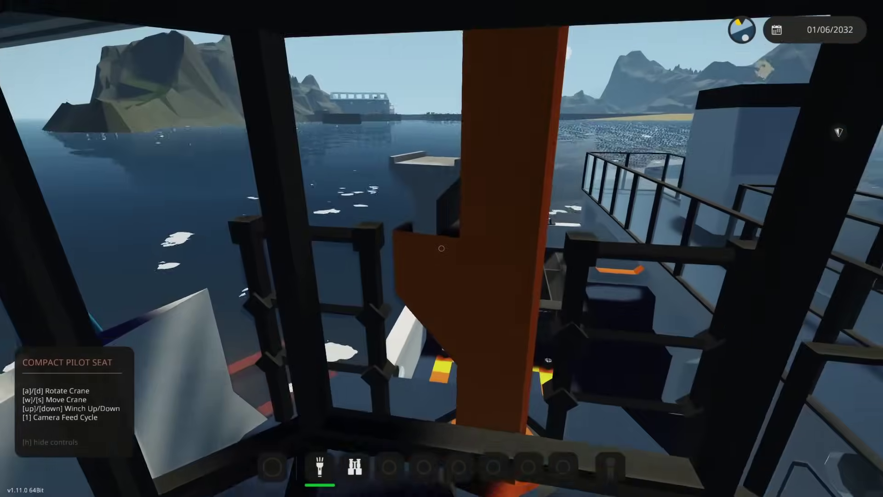
{"action": "key", "text": "1"}
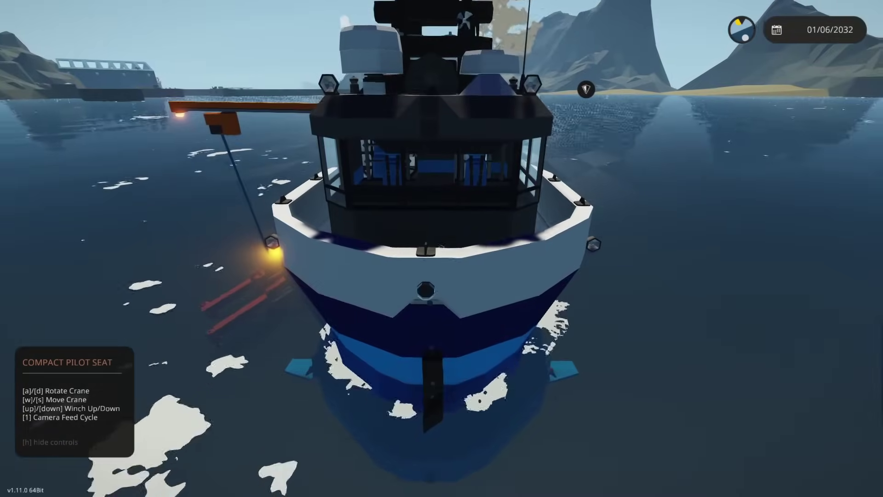
Step: Switch on the crane camera and inspect the submerged net frame on the monitor and from outside the ship
{"action": "key", "text": "Tab"}
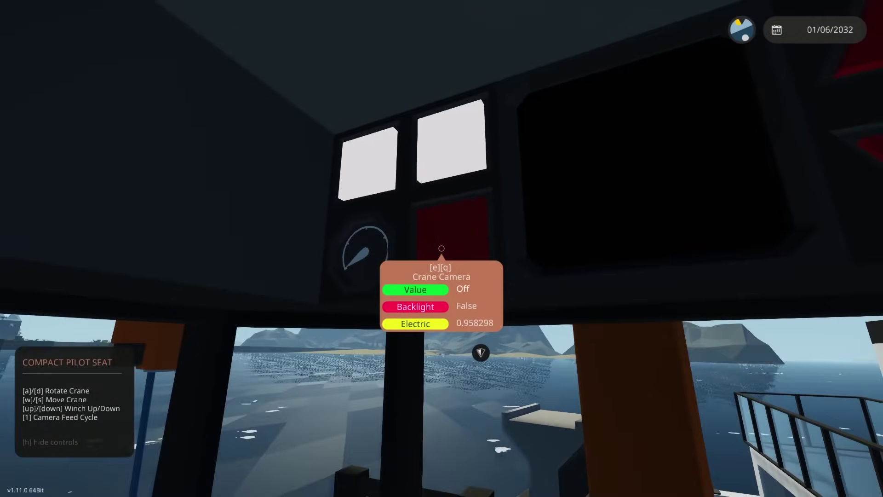
{"action": "key", "text": "q"}
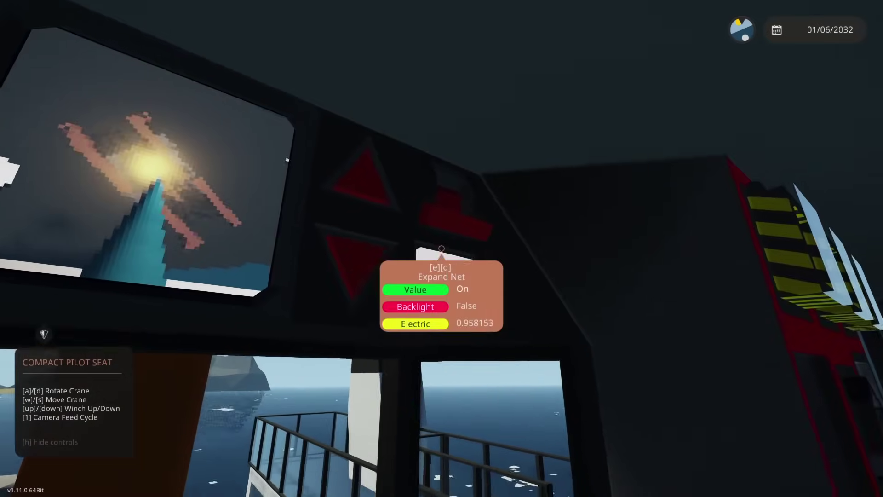
{"action": "key", "text": "Tab"}
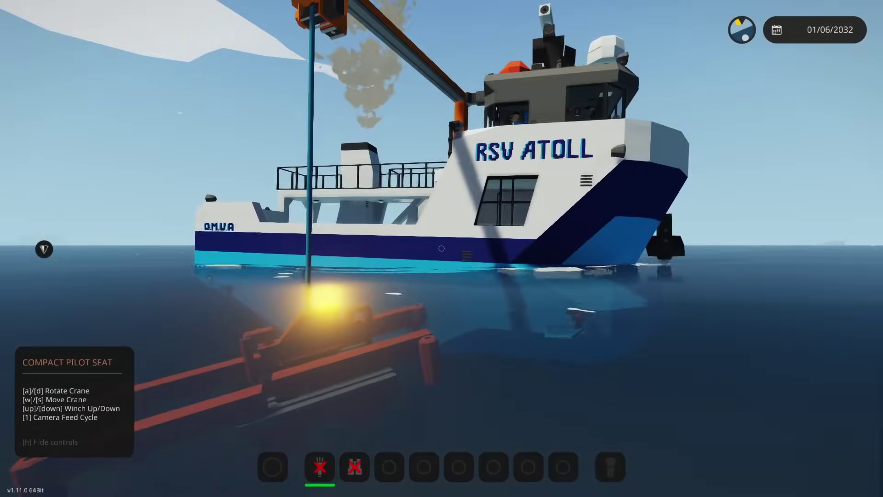
{"action": "key", "text": "c"}
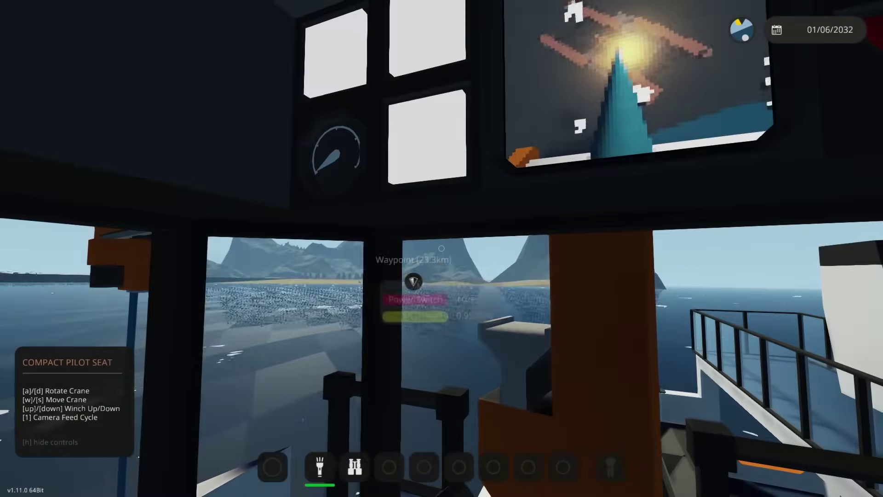
{"action": "key", "text": "c"}
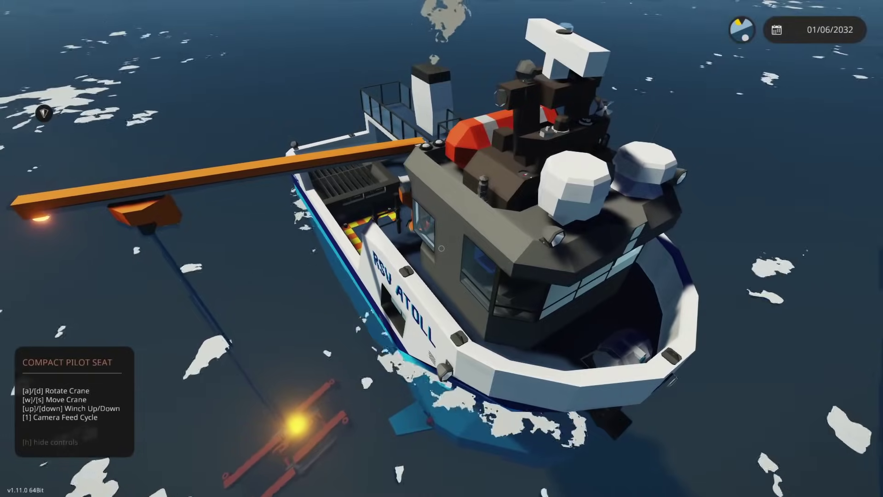
Step: Inspect the raised net hanging from the crane up close from outside while the ship is between the harbour walls
{"action": "key", "text": "Tab"}
{"action": "key", "text": "Tab"}
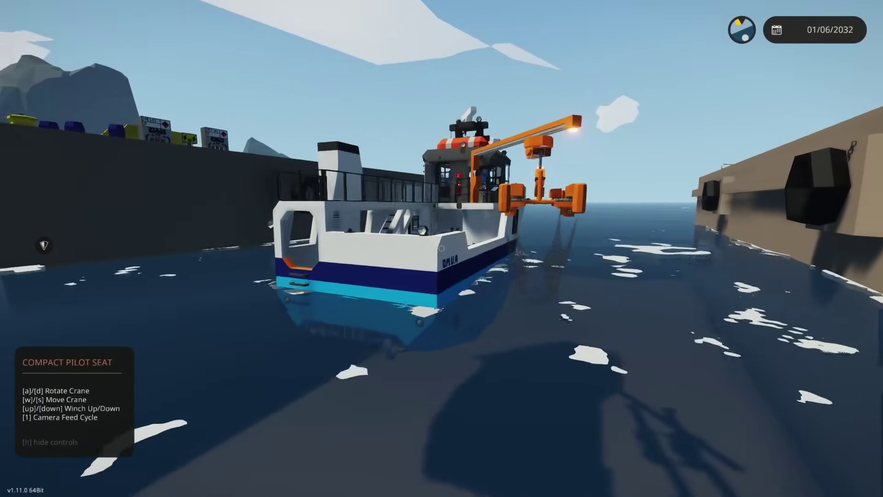
{"action": "key", "text": "Tab"}
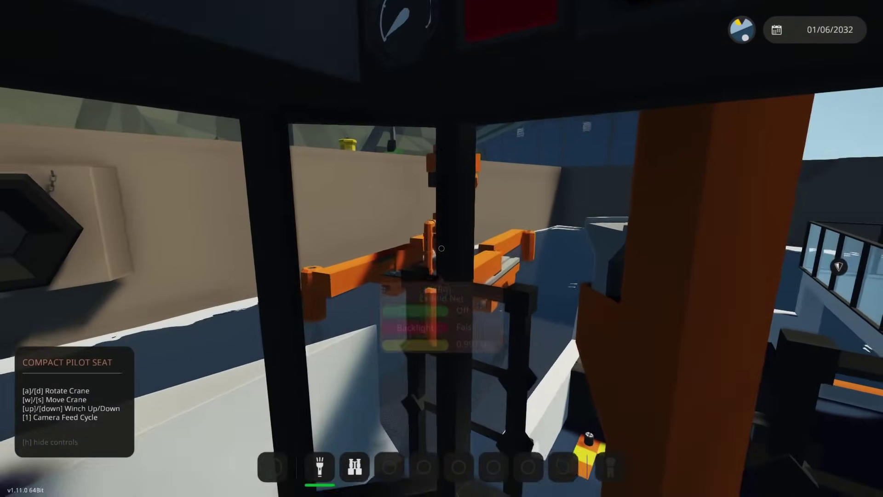
{"action": "scroll", "coordinate": [441, 249], "scroll_direction": "down", "scroll_amount": 10}
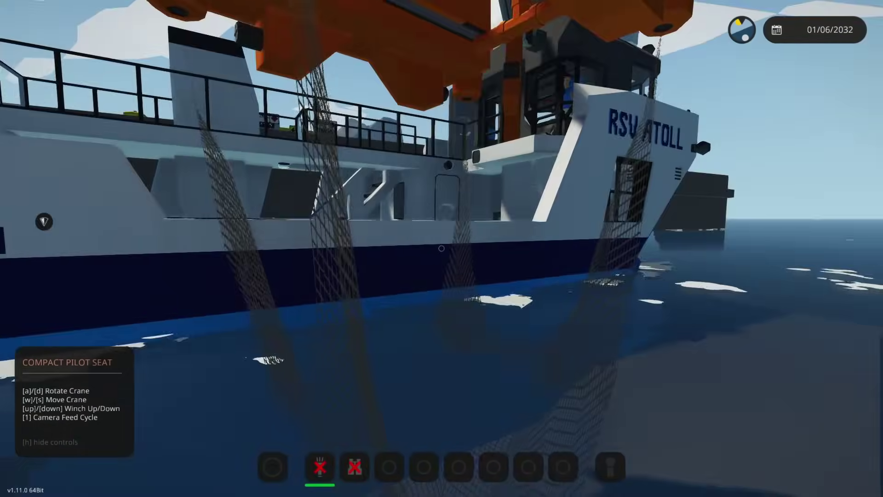
{"action": "scroll", "coordinate": [441, 248], "scroll_direction": "up", "scroll_amount": 10}
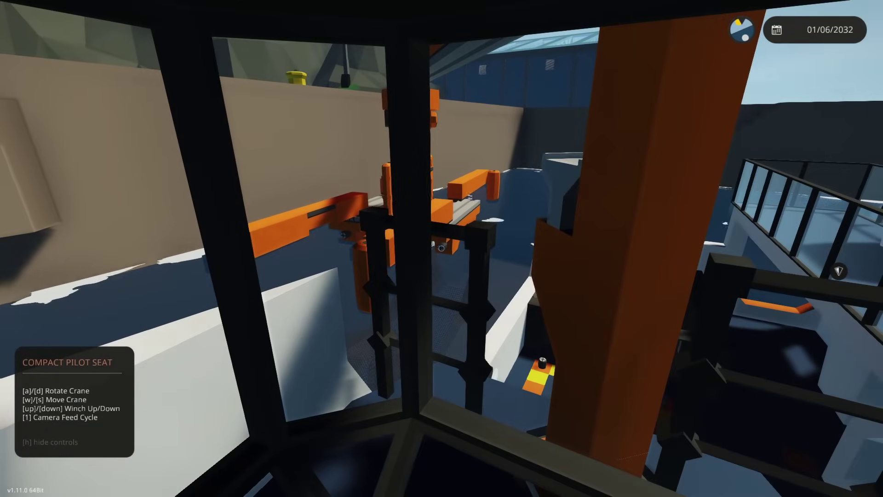
Step: Check the raised net from outside and through the crane camera, and lower it below the surface at the waypoint
{"action": "key", "text": "Tab"}
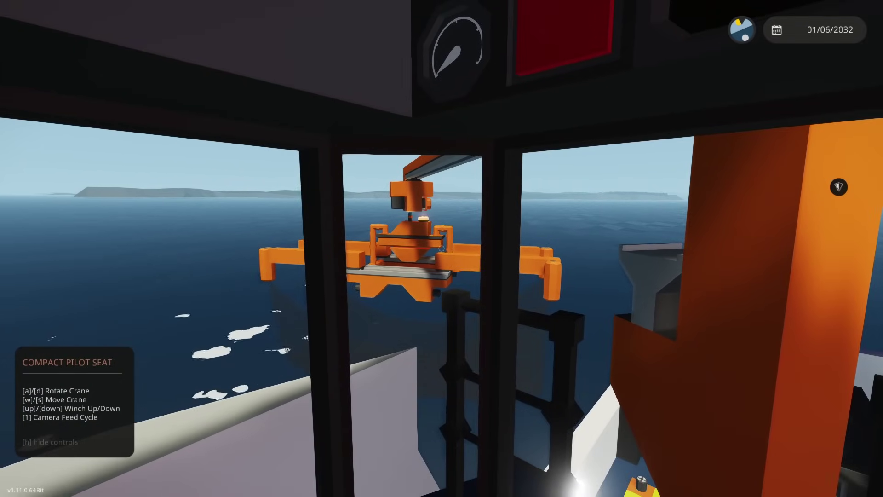
{"action": "key", "text": "Tab"}
{"action": "scroll", "coordinate": [442, 248], "scroll_direction": "down", "scroll_amount": 3}
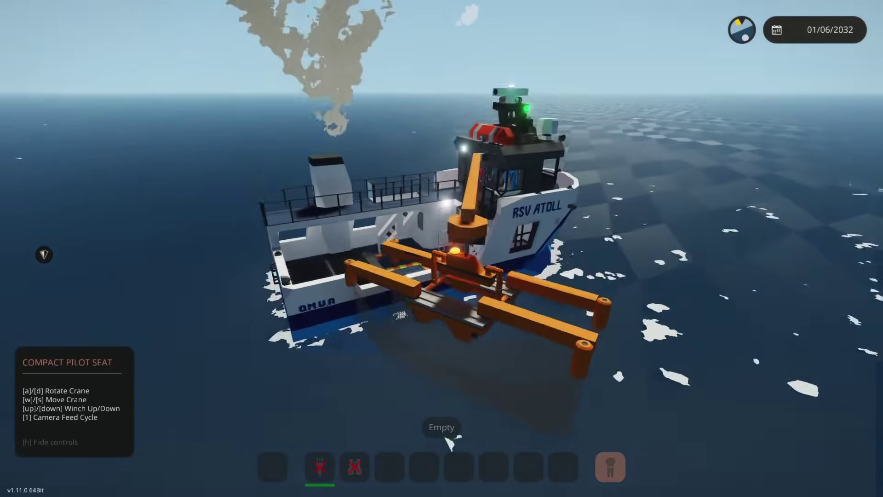
{"action": "key", "text": "v"}
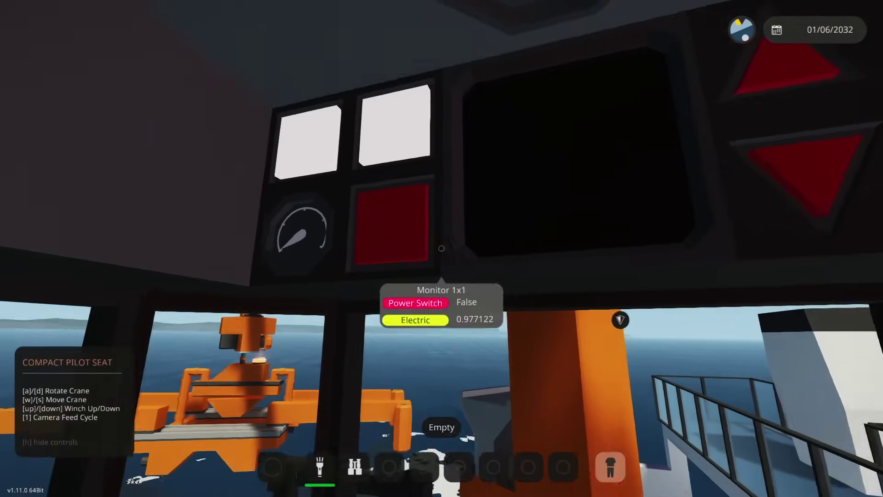
{"action": "key", "text": "e"}
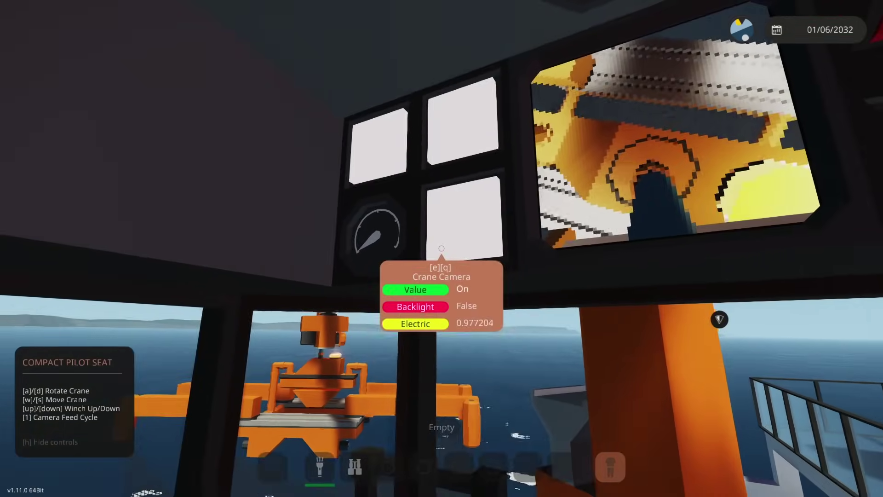
{"action": "key", "text": "e"}
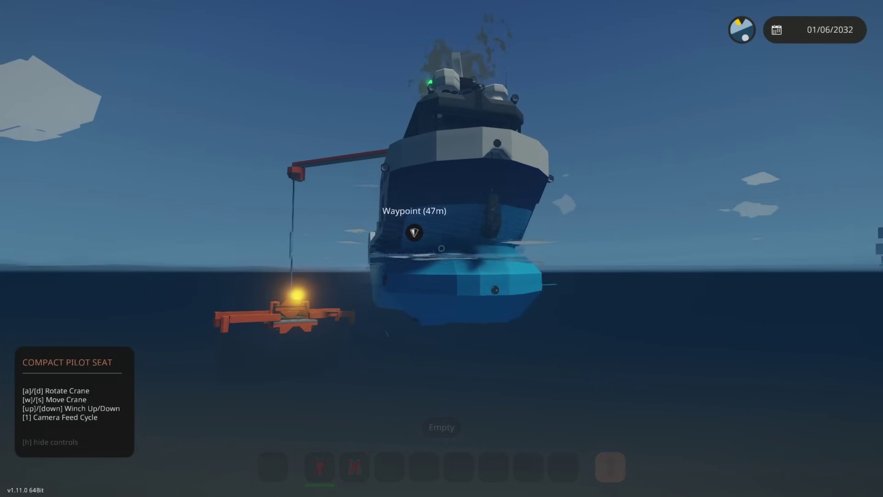
Step: Lower the net further with the winch while watching the Winch Length gauge, and raise the Trawling Motor throttle
{"action": "key", "text": "Tab"}
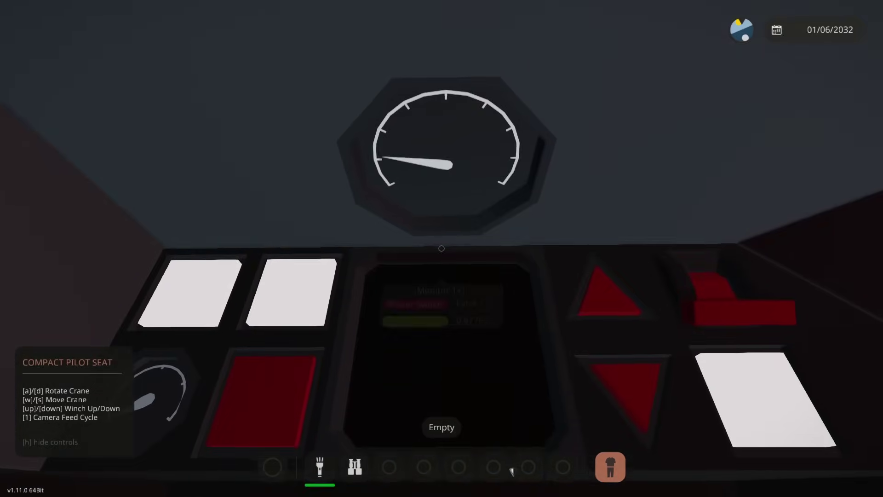
{"action": "mouse_move", "coordinate": [441, 248]}
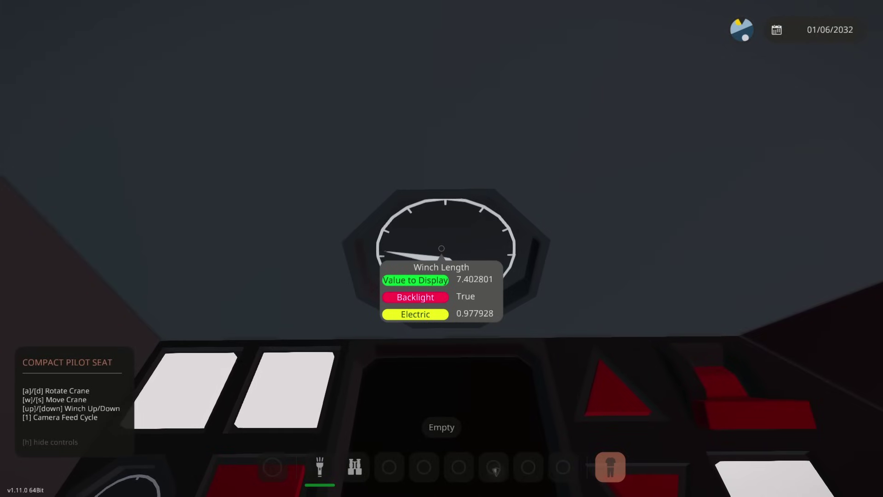
{"action": "key", "text": "Down"}
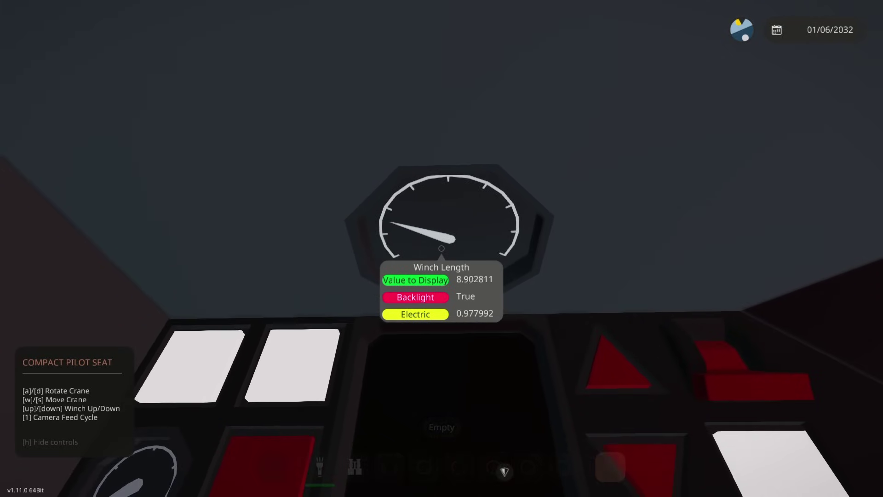
{"action": "key", "text": "Down"}
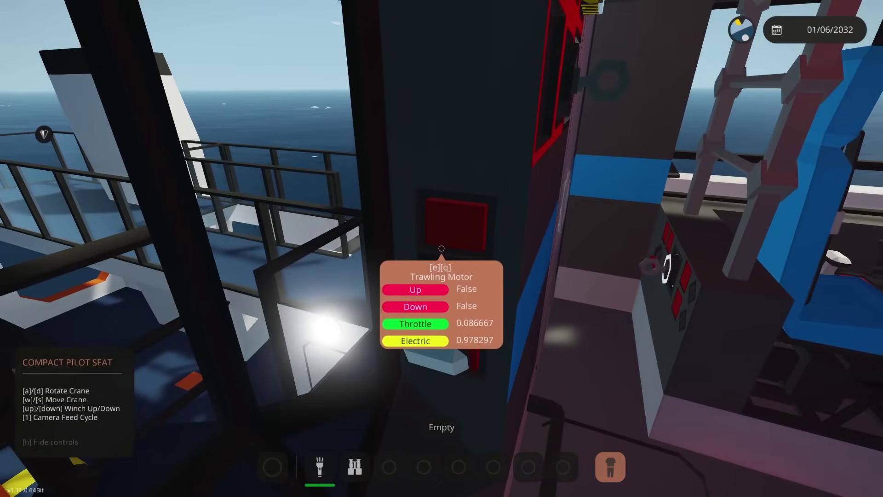
{"action": "key", "text": "e"}
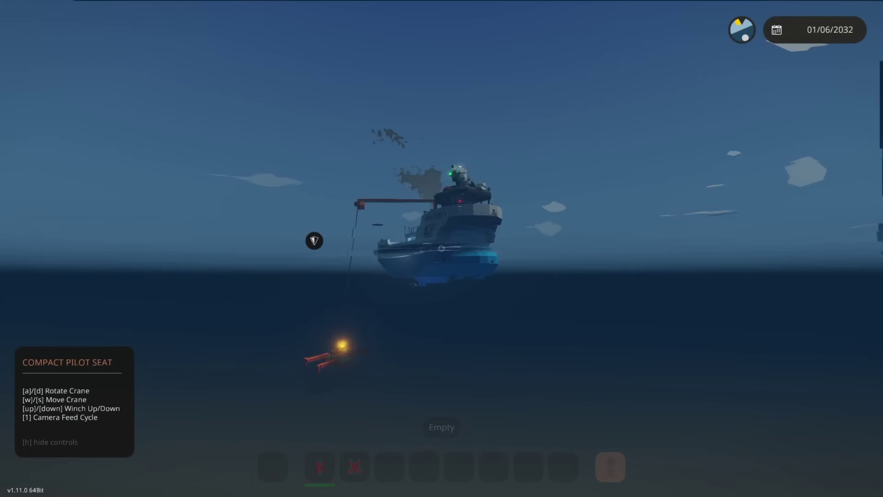
Step: Monitor the trawling net on the crane camera and from outside, rotating the crane to swing it beside the hull
{"action": "key", "text": "Tab"}
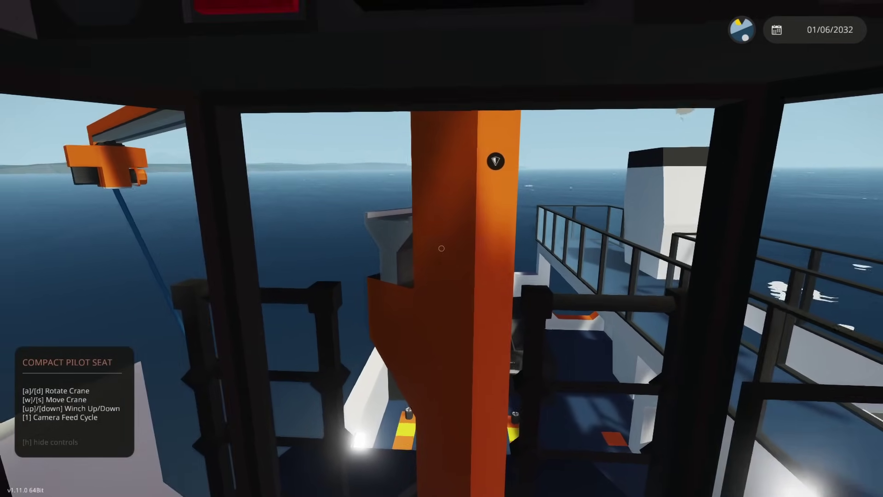
{"action": "key", "text": "v"}
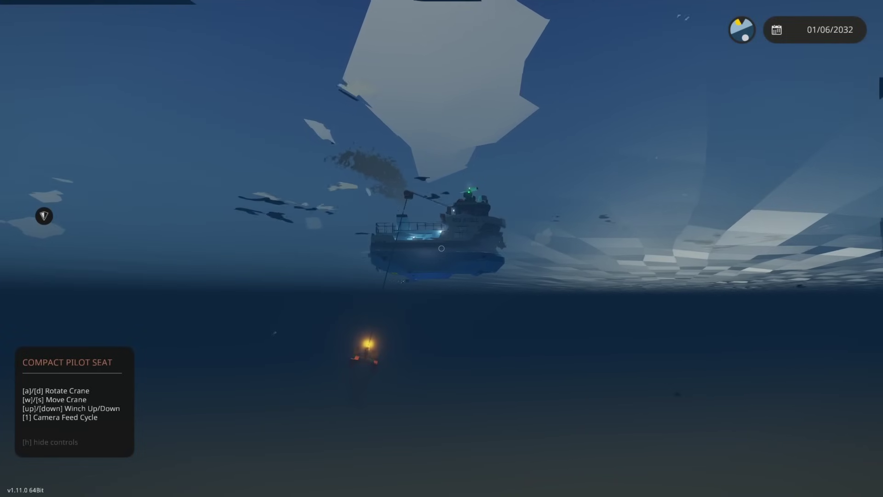
{"action": "key", "text": "Tab"}
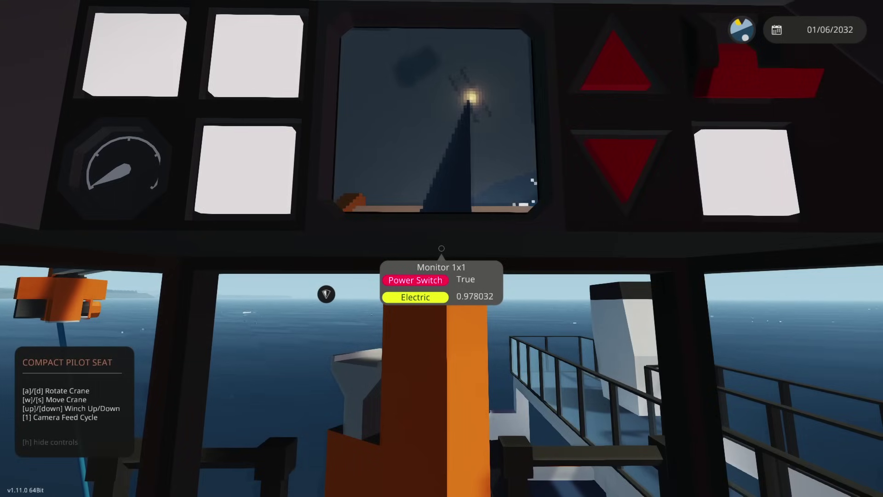
{"action": "key", "text": "1"}
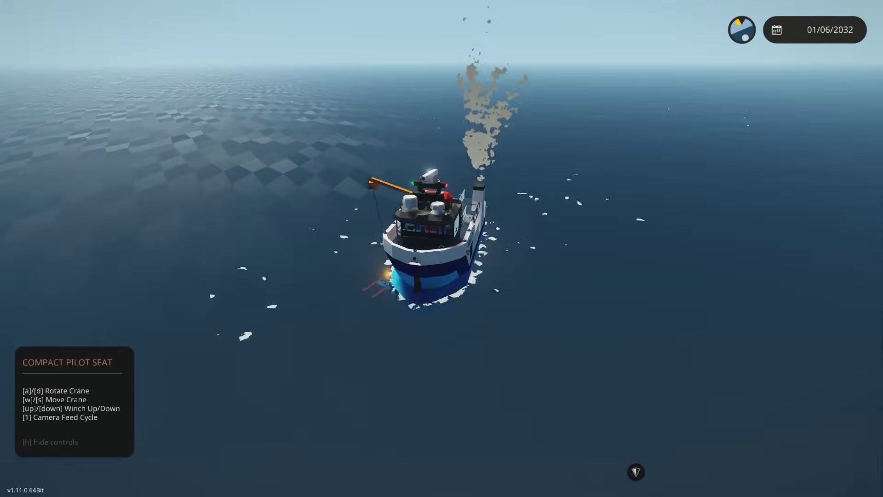
{"action": "key", "text": "1"}
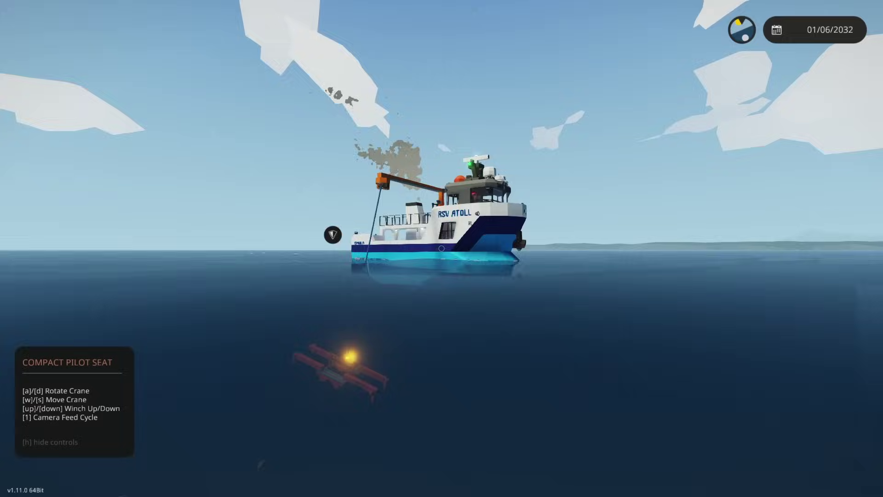
{"action": "key", "text": "a"}
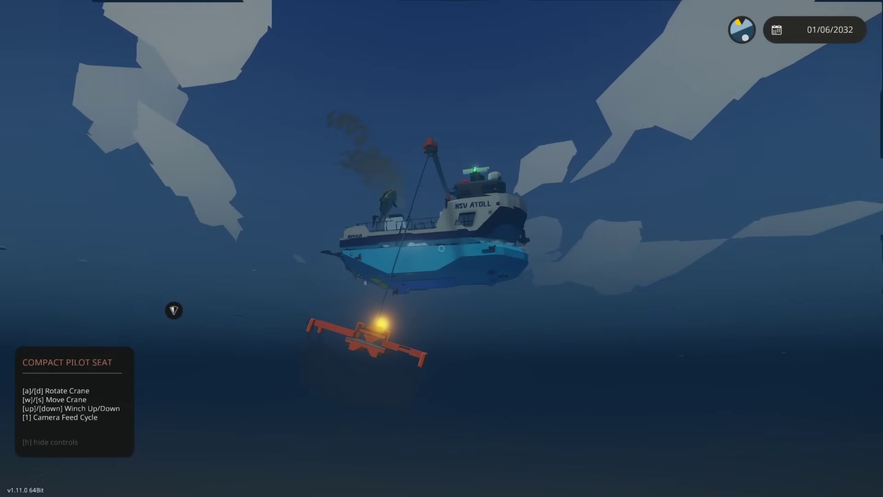
{"action": "key", "text": "d"}
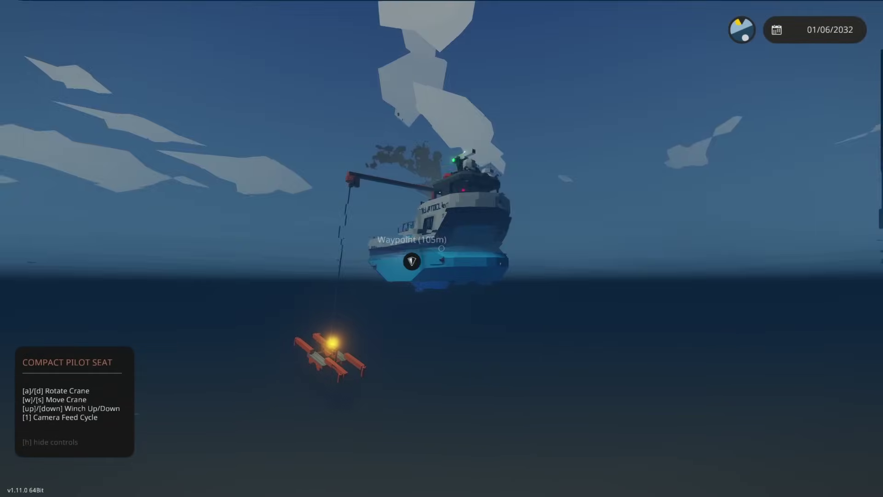
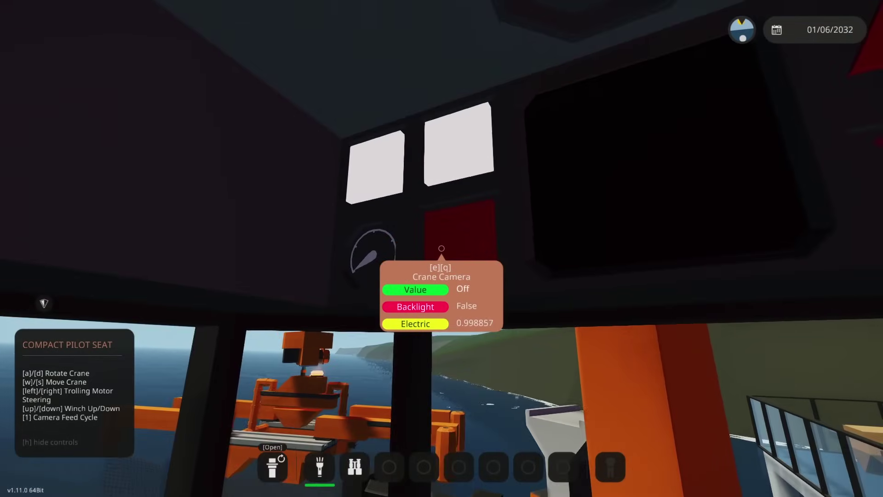
Step: Switch on the crane camera to guide the raised net over the aft deck, and turn Extend Net off
{"action": "key", "text": "e"}
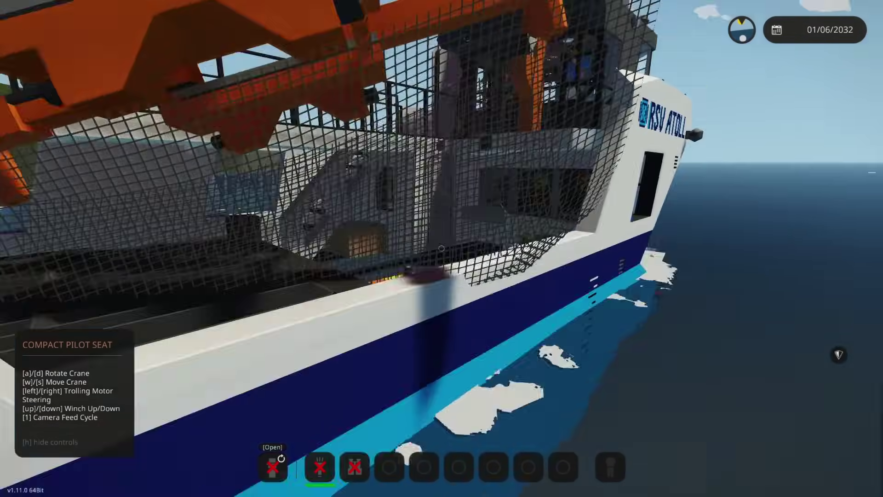
{"action": "key", "text": "Tab"}
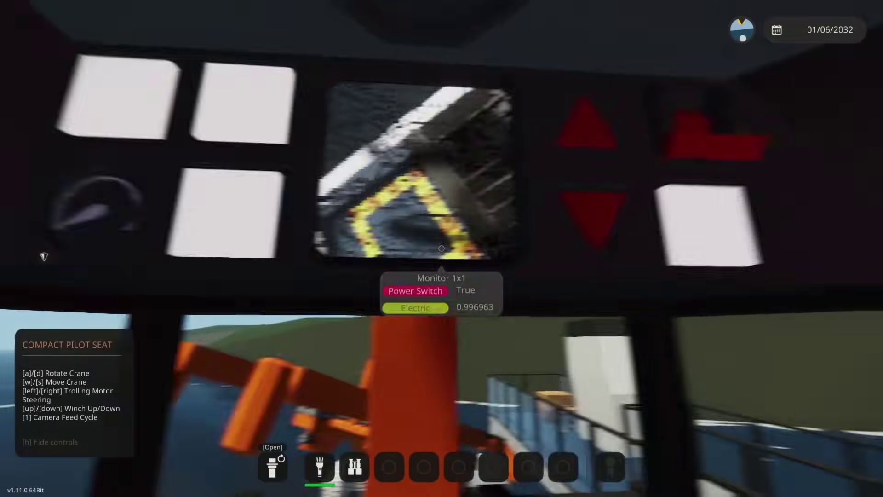
{"action": "key", "text": "d"}
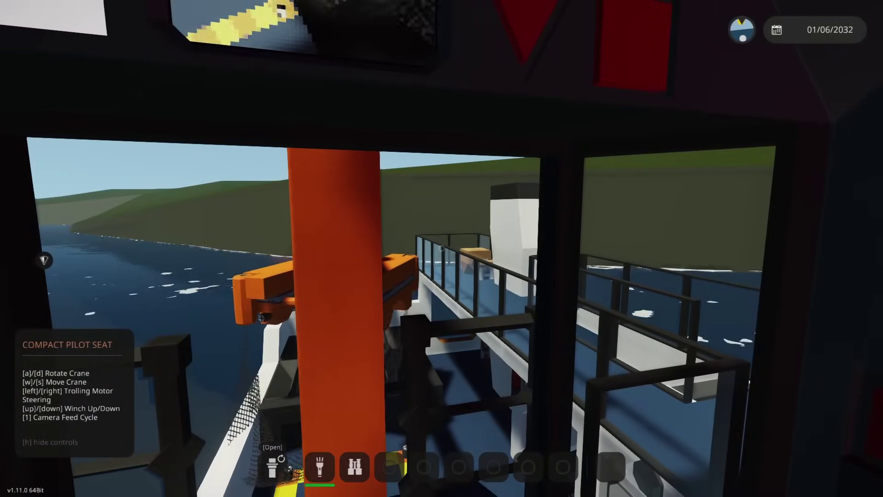
{"action": "key", "text": "a"}
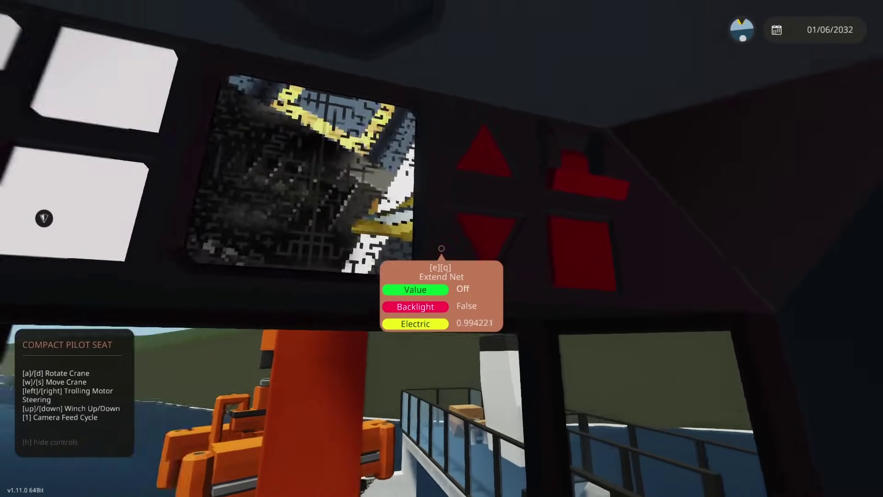
Step: Switch the crane camera feed, rotate the crane to bring the net over the large hopper, and check the hopper's catch up close
{"action": "key", "text": "1"}
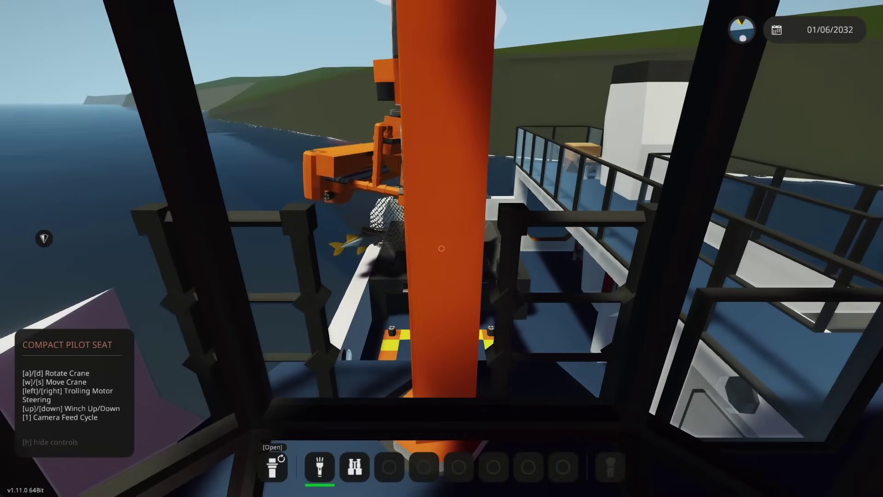
{"action": "key", "text": "d"}
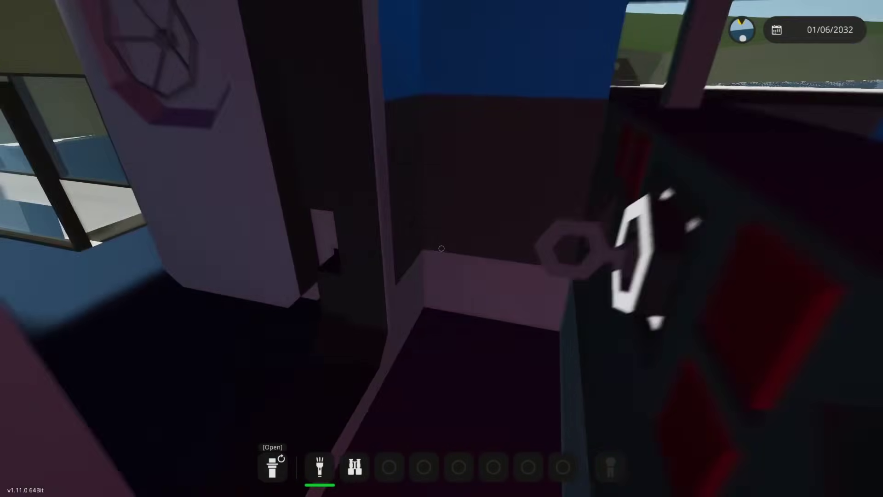
{"action": "key", "text": "w"}
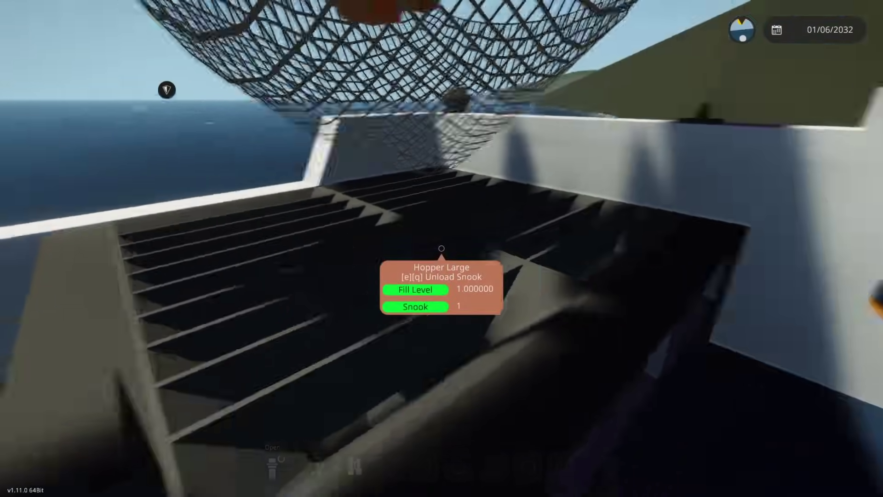
{"action": "key", "text": "s"}
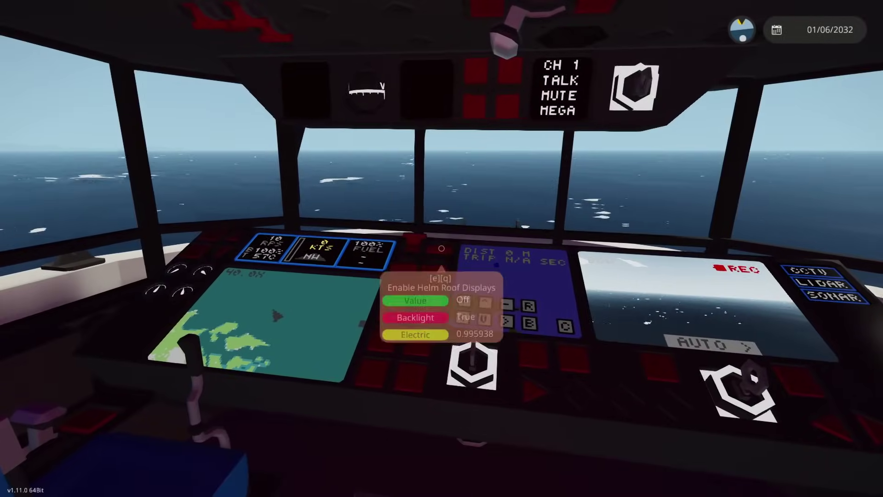
Step: Enter the laboratory from the aft deck and look over the weather display, fish monitor and microscope
{"action": "left_click", "coordinate": [442, 248]}
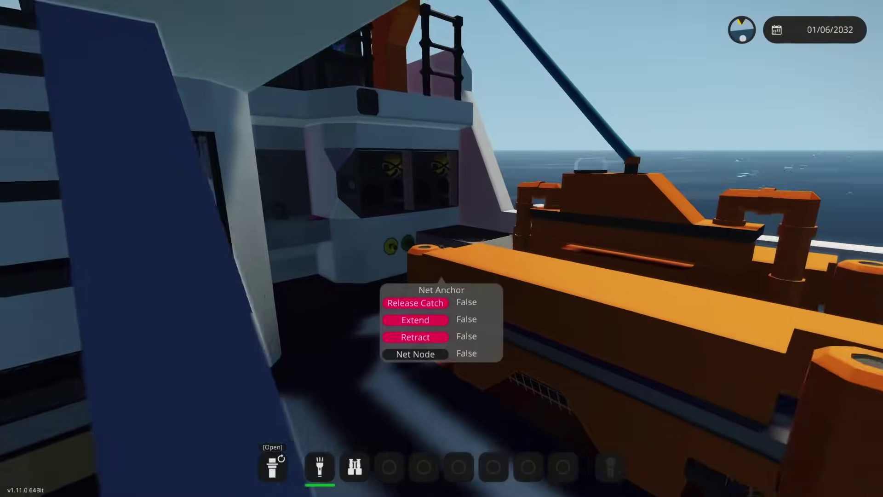
{"action": "key", "text": "e"}
{"action": "key", "text": "w"}
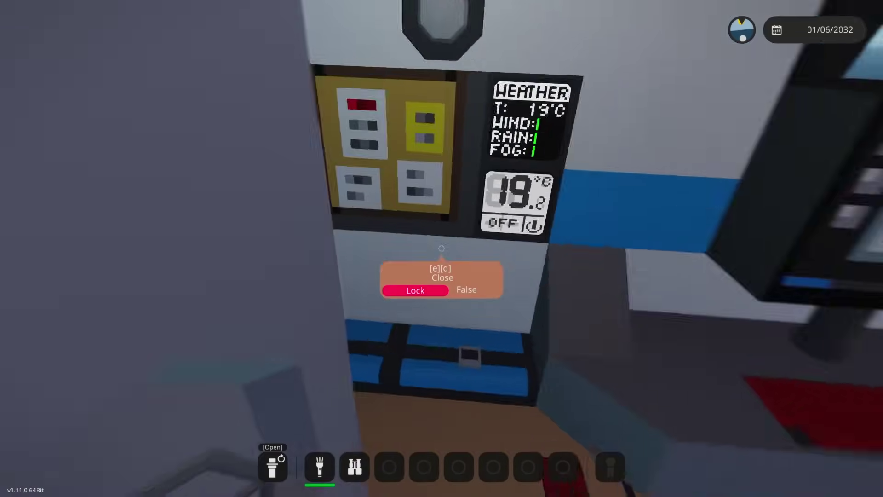
{"action": "key", "text": "w"}
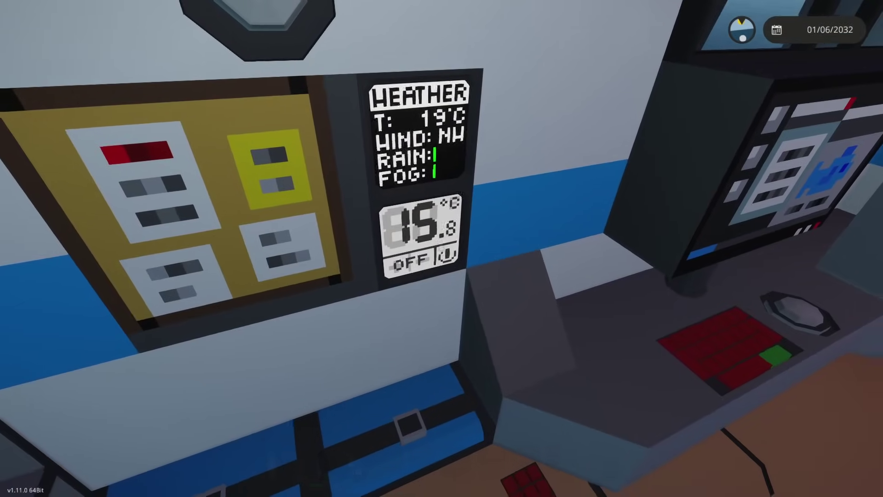
{"action": "key", "text": "w"}
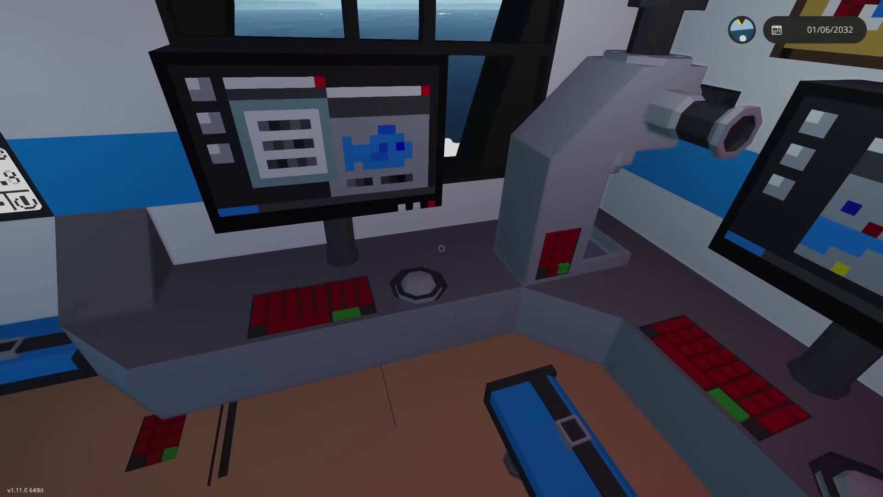
{"action": "key", "text": "s"}
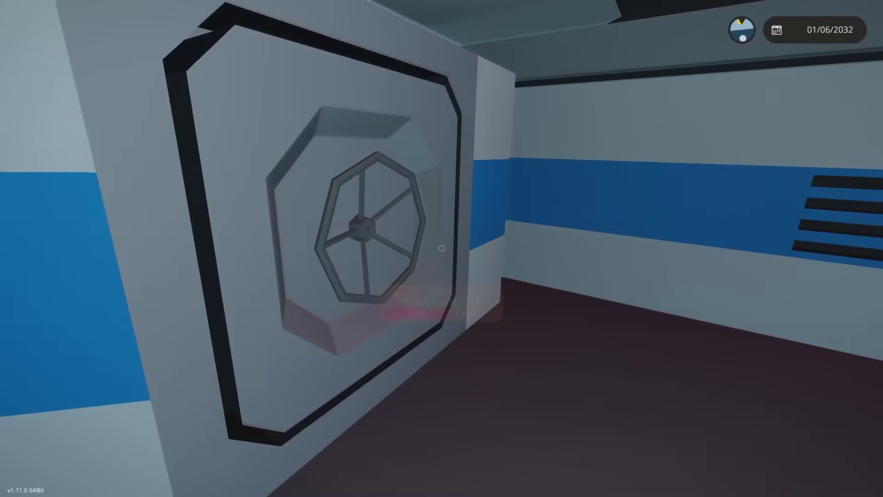
Step: Open the wall storage locker to inspect the welding torches, and walk back through the laboratory
{"action": "key", "text": "d"}
{"action": "key", "text": "e"}
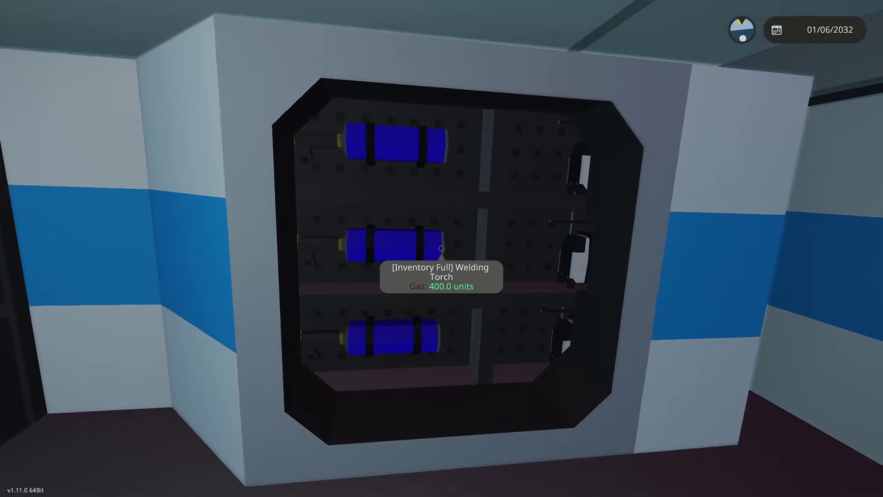
{"action": "key", "text": "a"}
{"action": "key", "text": "w"}
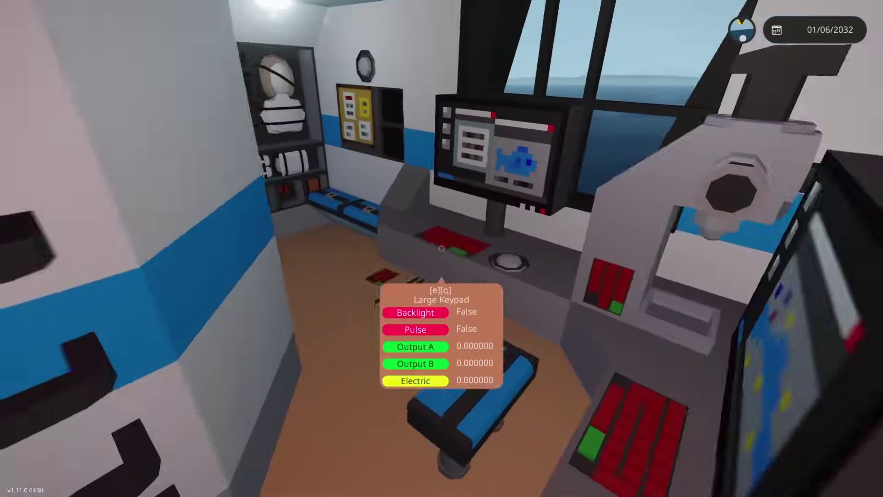
{"action": "key", "text": "w"}
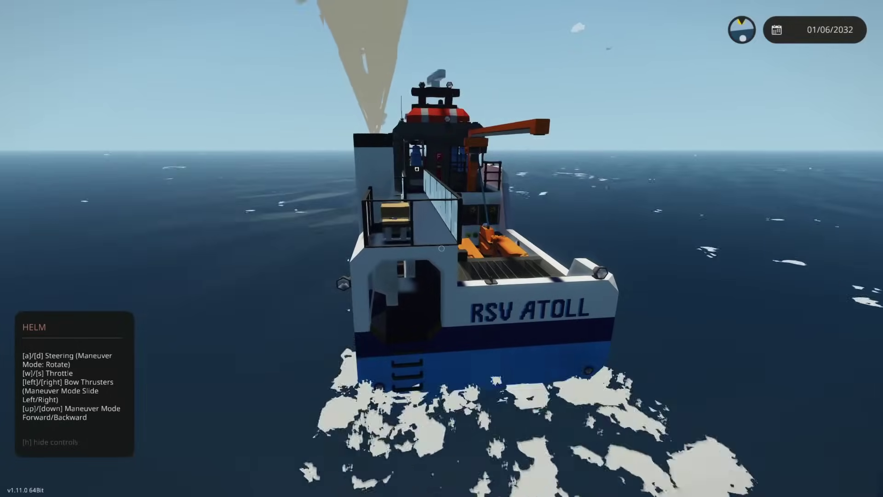
Step: Inspect the moving ship from the helm and from outside, viewing the stowed net and hopper up close and the whole vessel from afar
{"action": "key", "text": "Tab"}
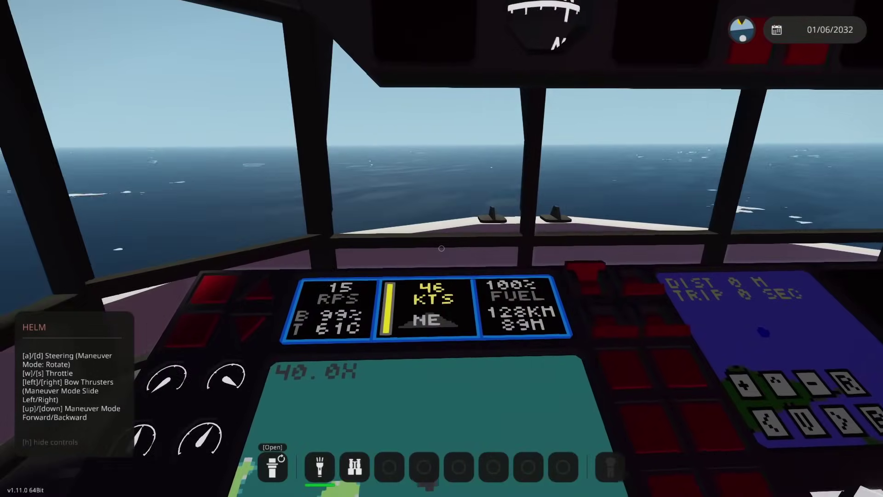
{"action": "key", "text": "v"}
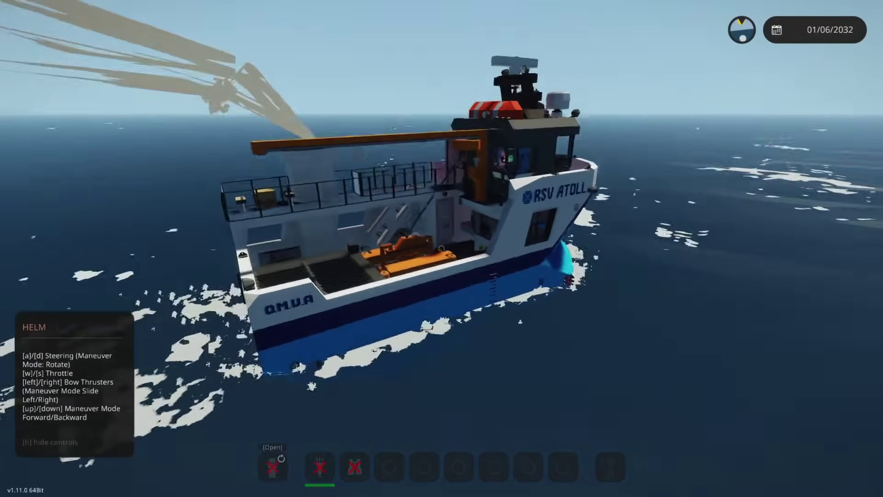
{"action": "scroll", "coordinate": [441, 248], "scroll_direction": "up", "scroll_amount": 5}
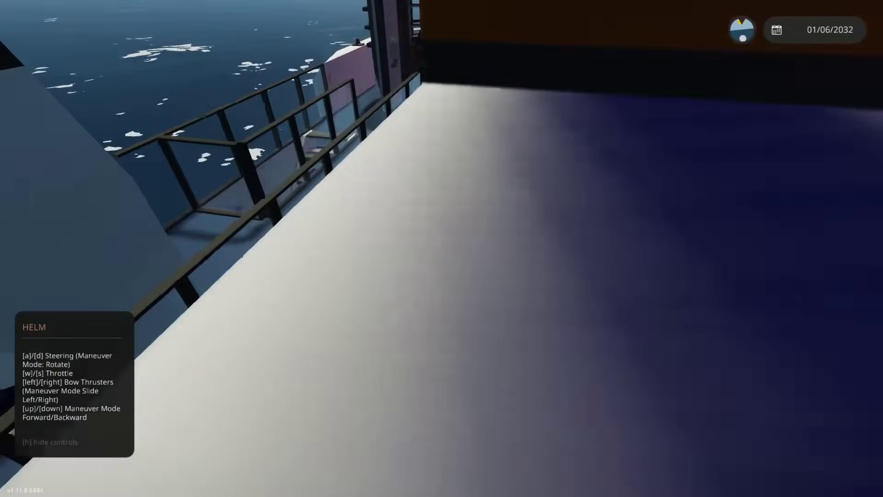
{"action": "scroll", "coordinate": [442, 249], "scroll_direction": "down", "scroll_amount": 2}
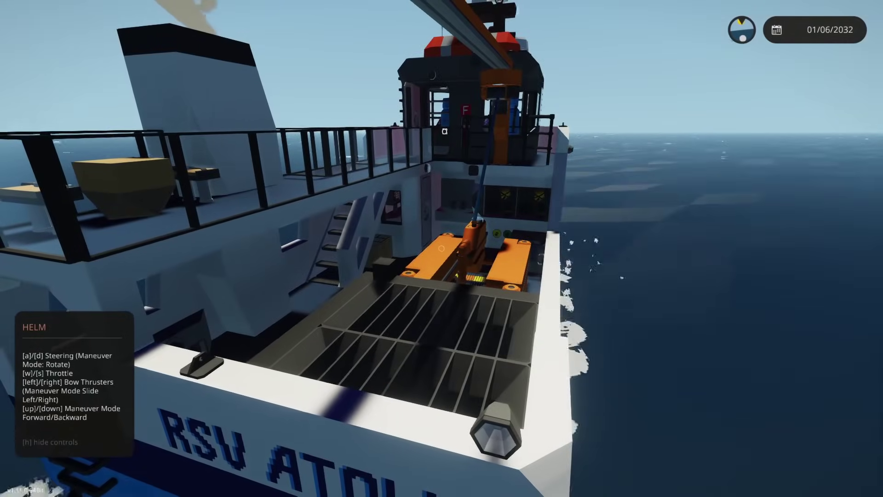
{"action": "scroll", "coordinate": [442, 249], "scroll_direction": "down", "scroll_amount": 2}
{"action": "scroll", "coordinate": [441, 248], "scroll_direction": "down", "scroll_amount": 5}
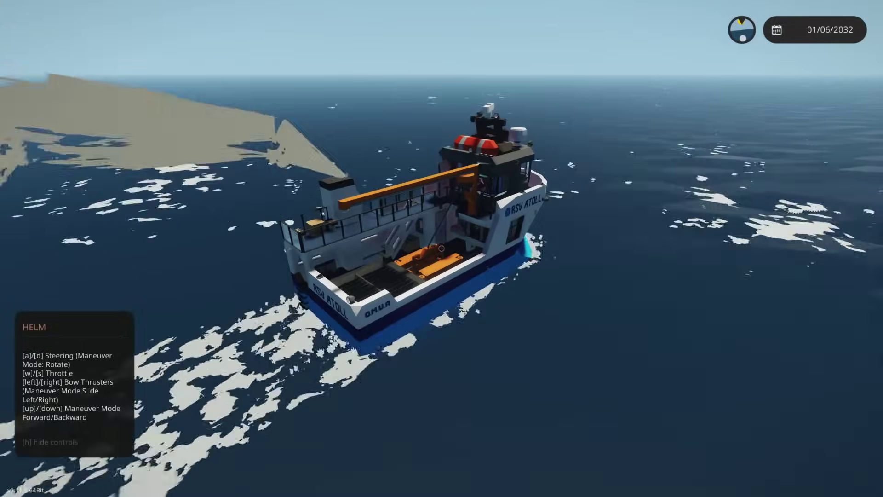